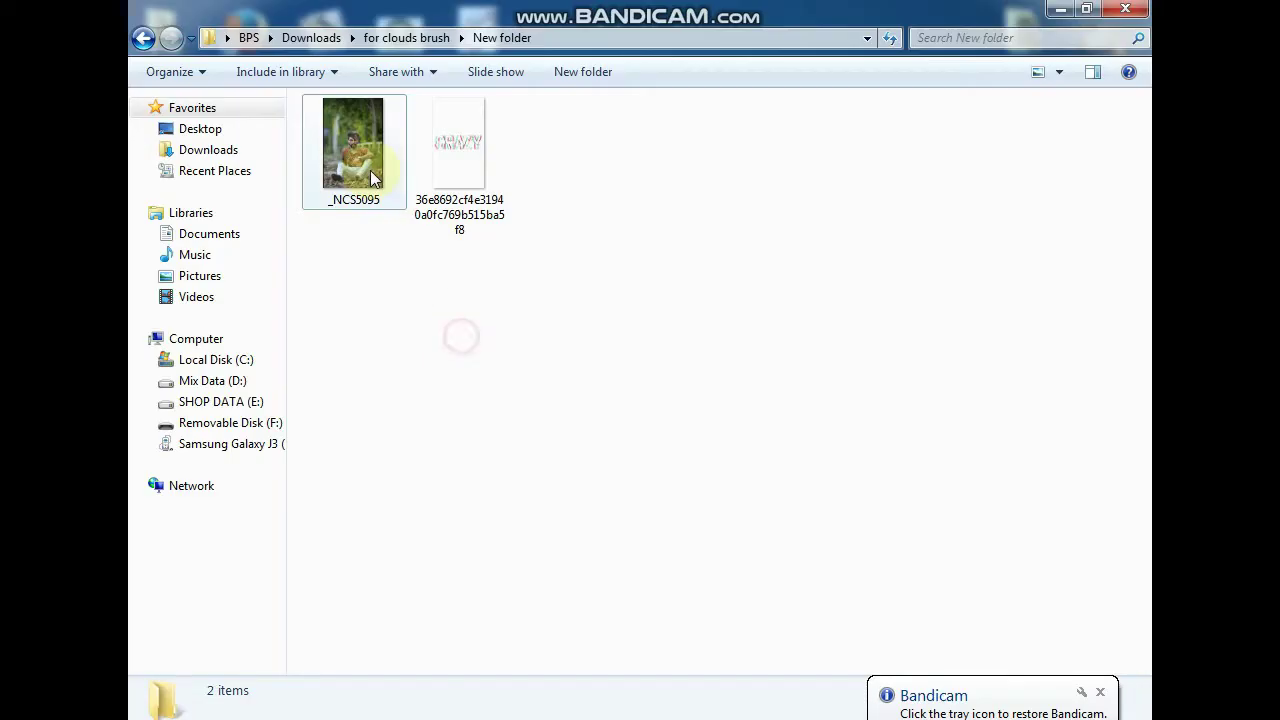
# - Drag the _NCS5095 photo from Explorer into Photoshop so it opens in Camera Raw
pyautogui.moveTo(338, 213)
pyautogui.mouseDown()
pyautogui.moveTo(488, 491)
pyautogui.moveTo(491, 460)
pyautogui.mouseUp()
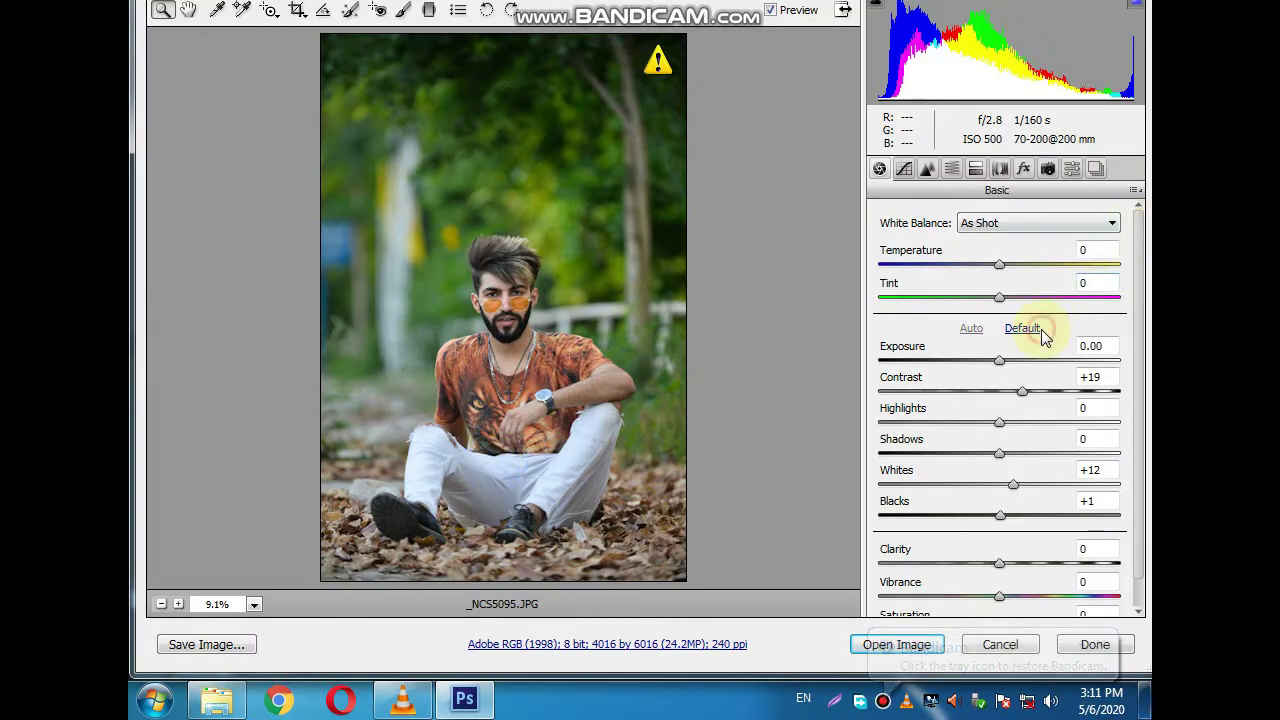
# - Reset basic tone, then raise exposure, shadows +24, whites +15, blacks -4, clarity and vibrance
pyautogui.click(1023, 330)
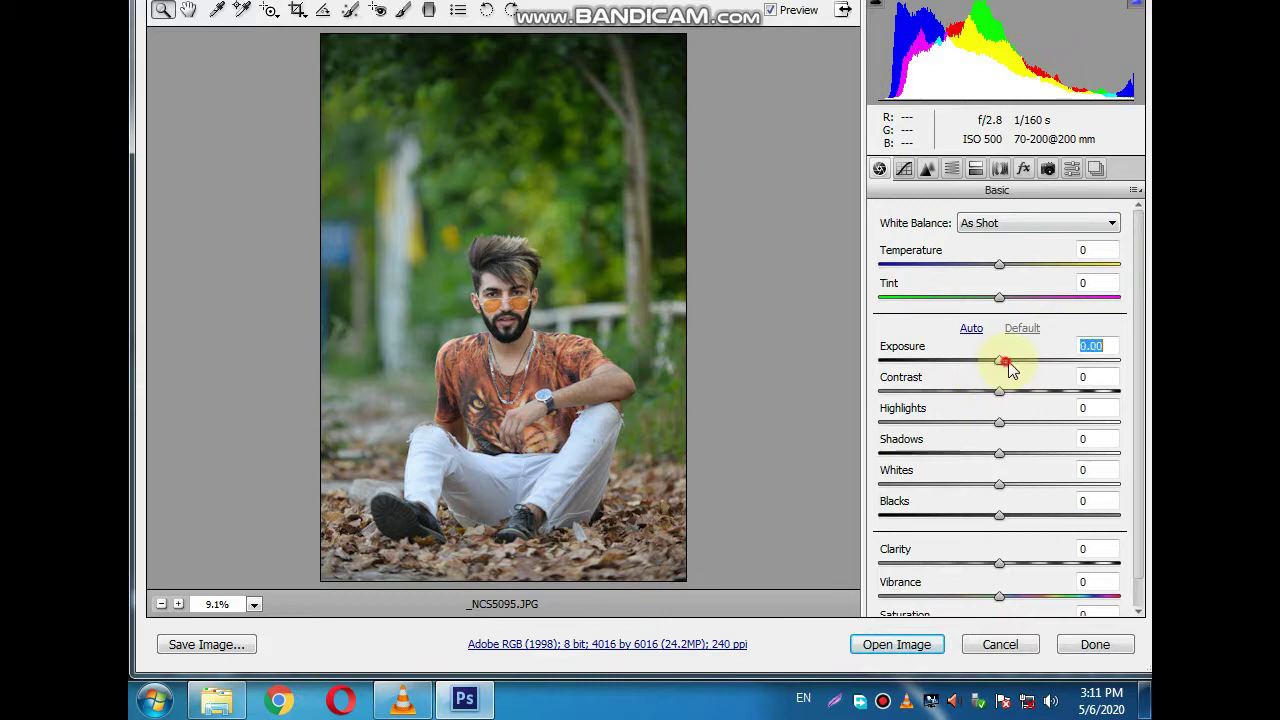
pyautogui.click(1014, 391)
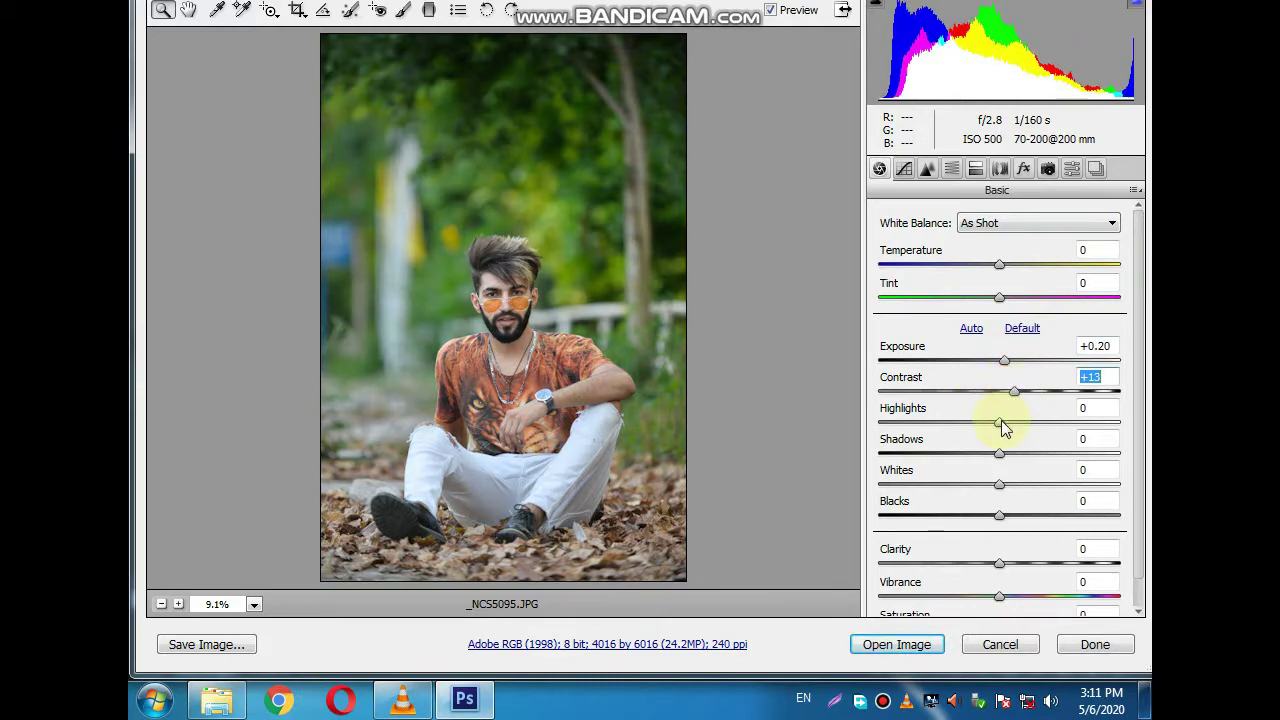
pyautogui.moveTo(1021, 460); pyautogui.dragTo(1028, 461)
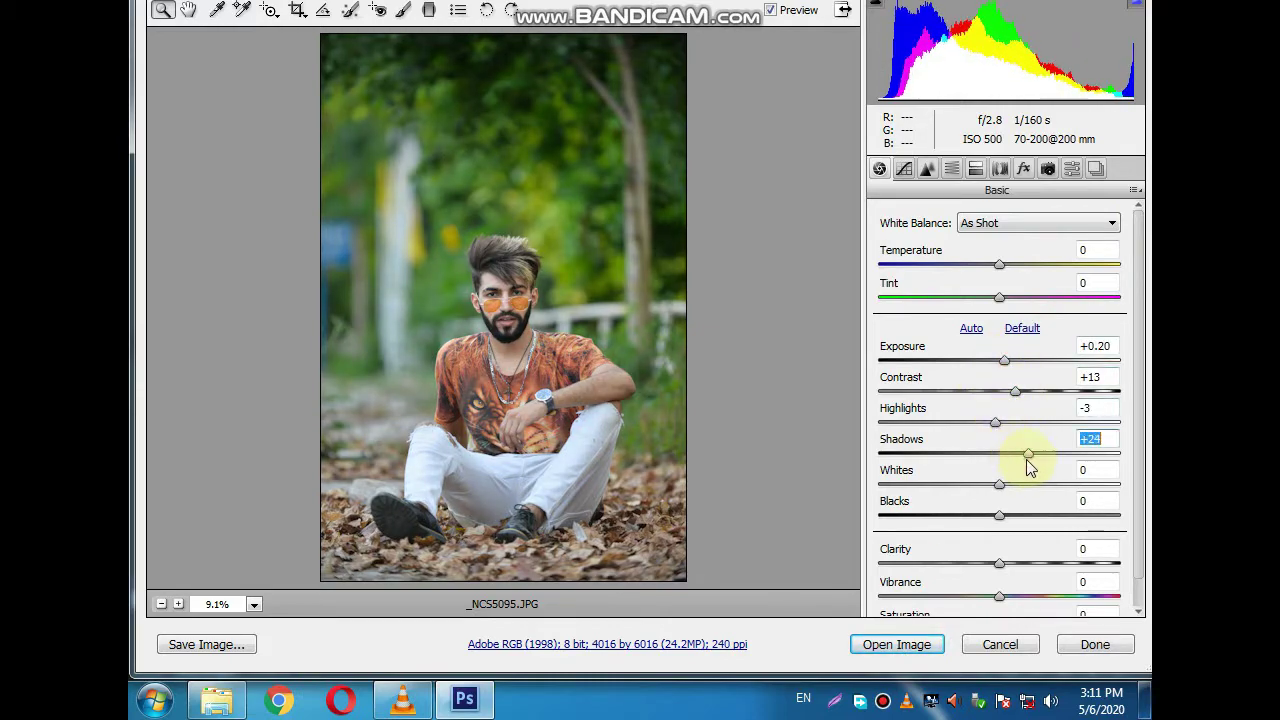
pyautogui.click(1013, 484)
pyautogui.moveTo(1023, 515)
pyautogui.mouseDown()
pyautogui.moveTo(995, 515)
pyautogui.moveTo(1023, 518)
pyautogui.mouseUp()
pyautogui.moveTo(1020, 566); pyautogui.dragTo(1014, 598)
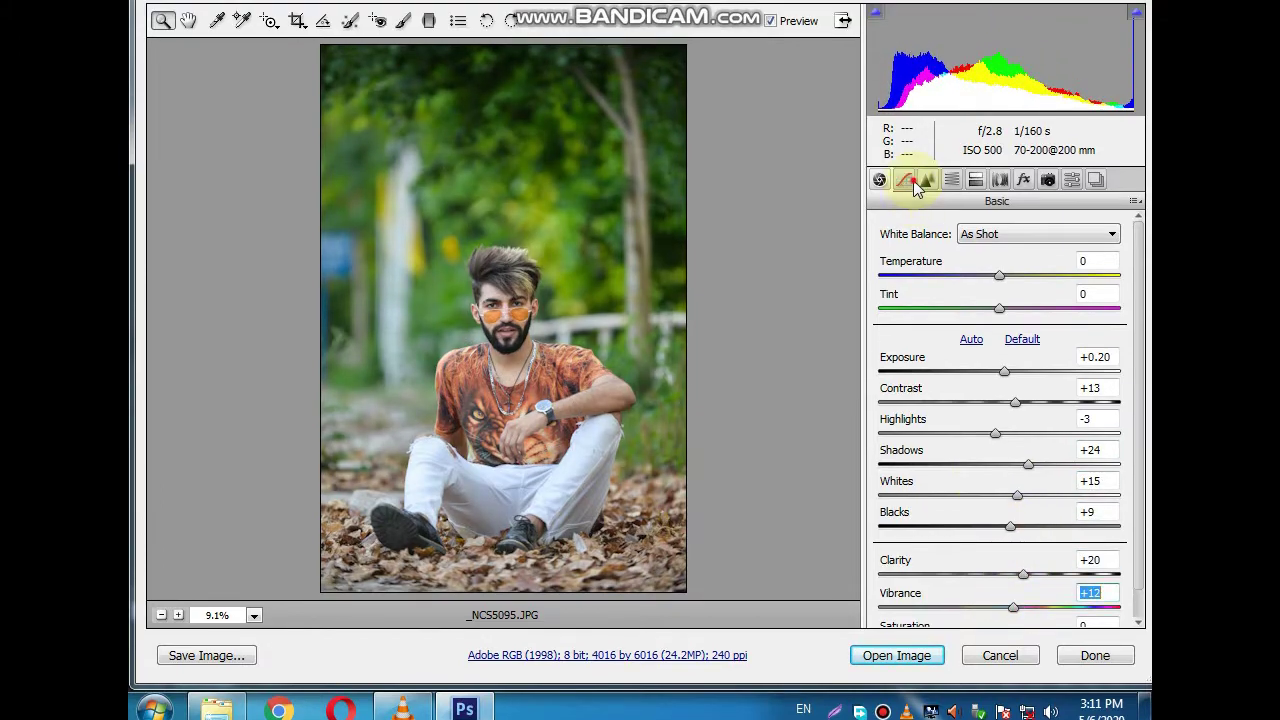
# - Shift the Yellows and Greens hues warmer in HSL, checking saturation and luminance
pyautogui.click(927, 179)
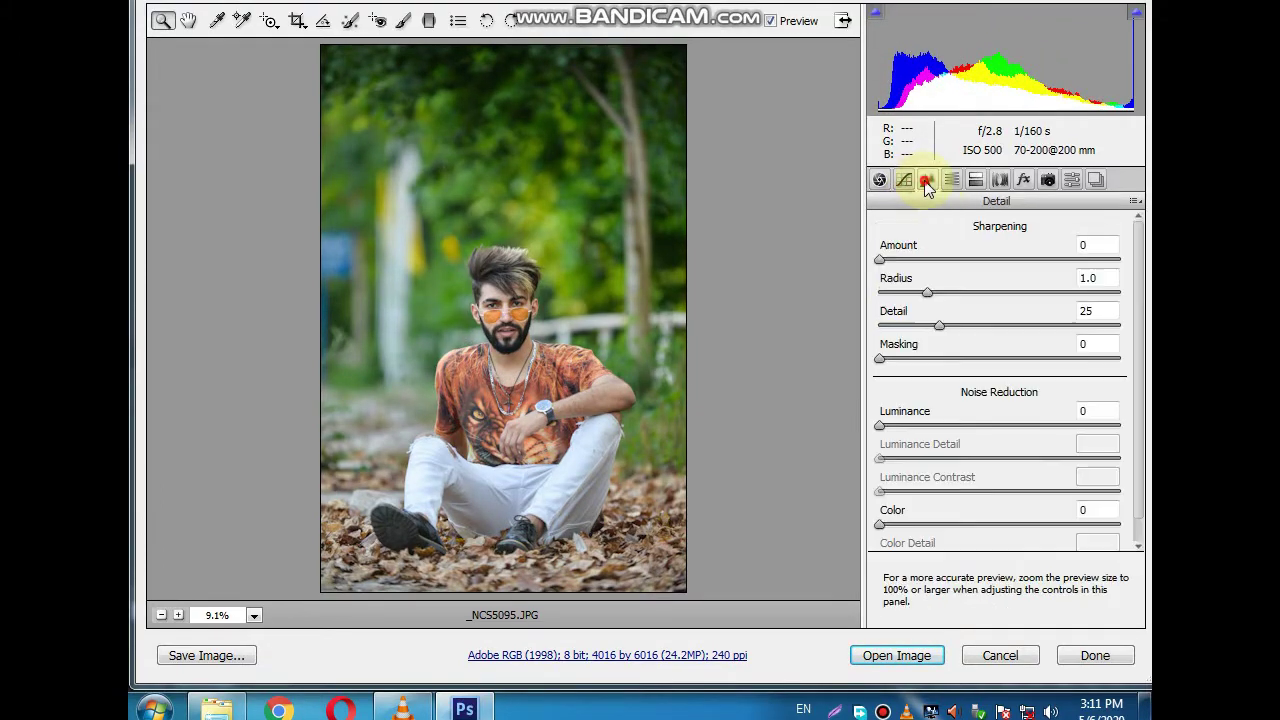
pyautogui.click(925, 258)
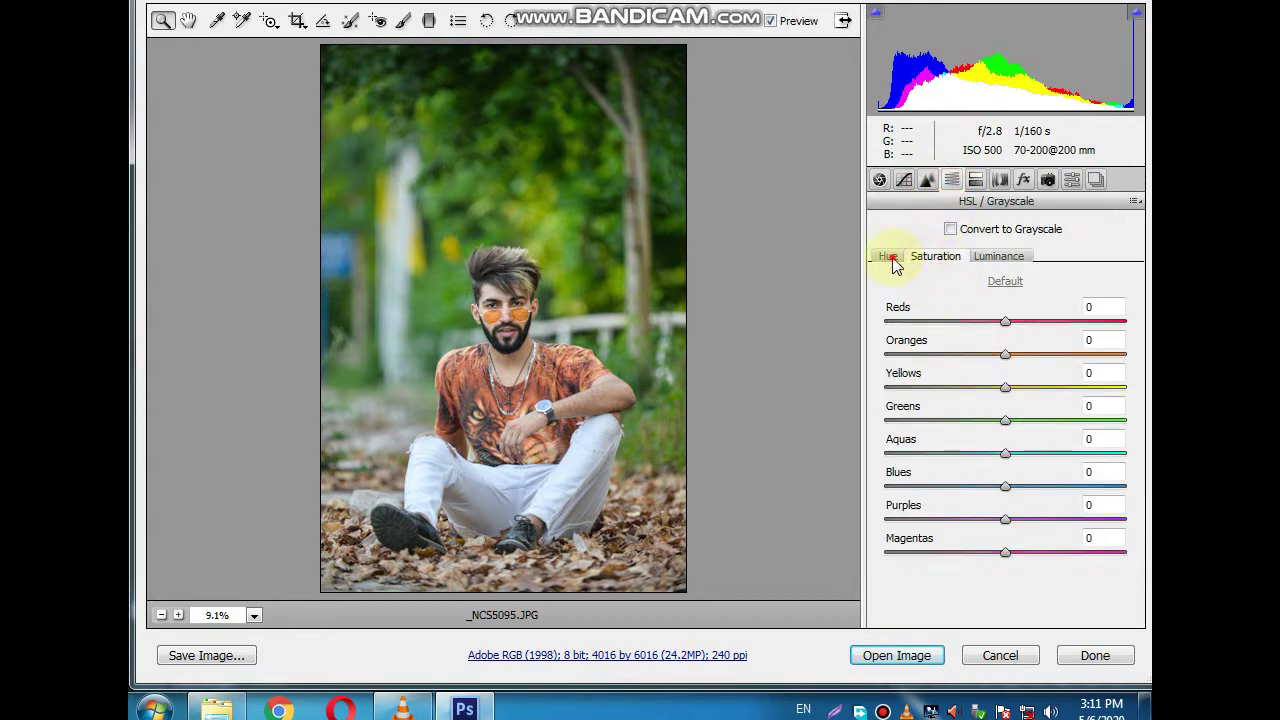
pyautogui.moveTo(944, 391); pyautogui.dragTo(927, 423)
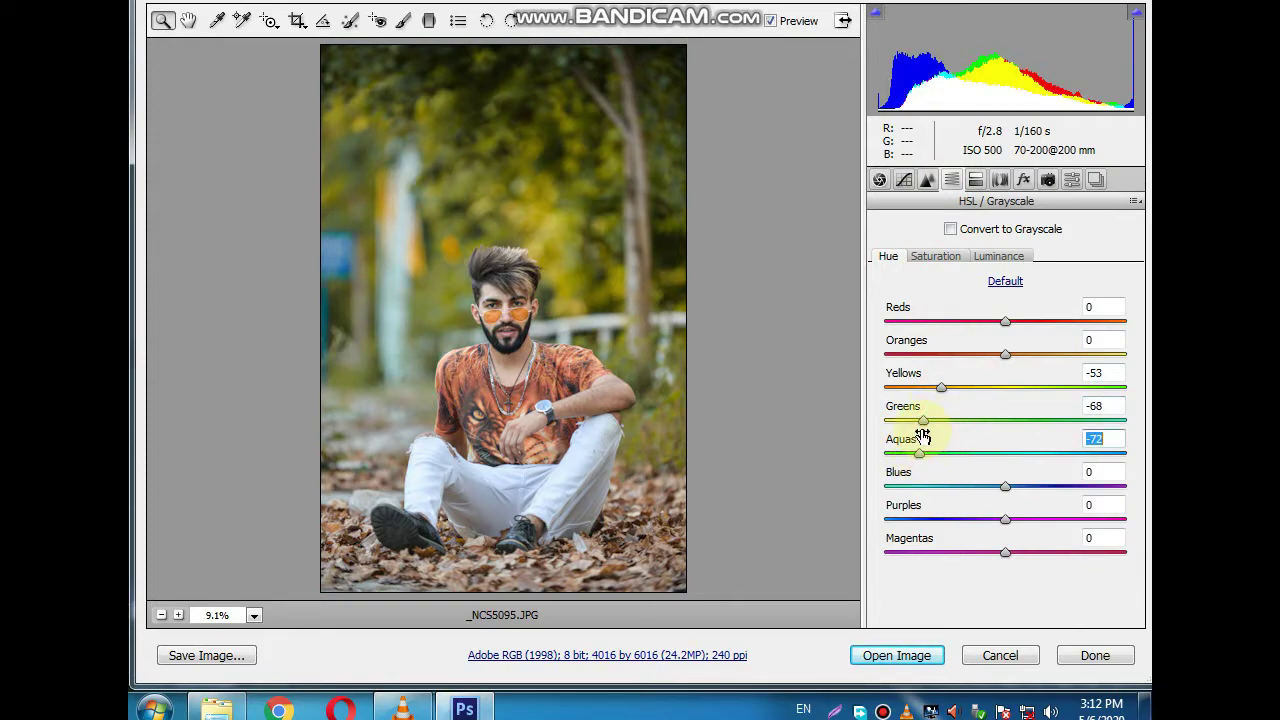
pyautogui.click(940, 258)
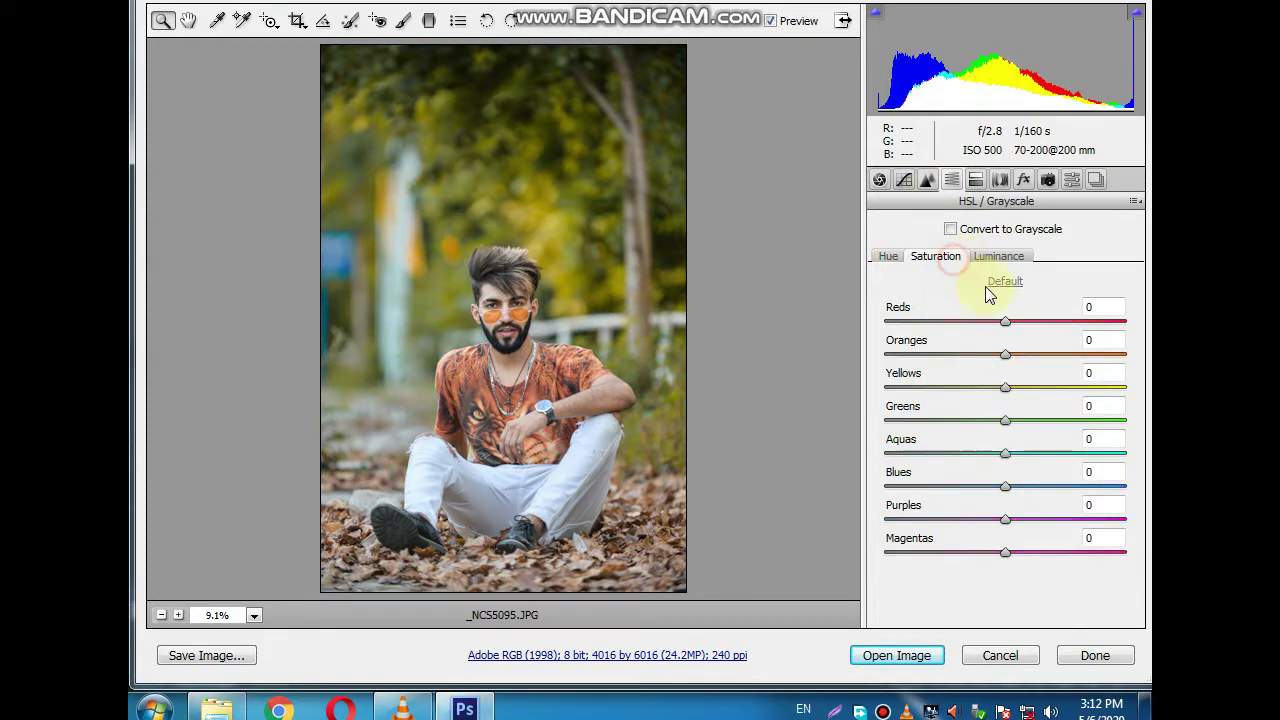
pyautogui.click(1001, 261)
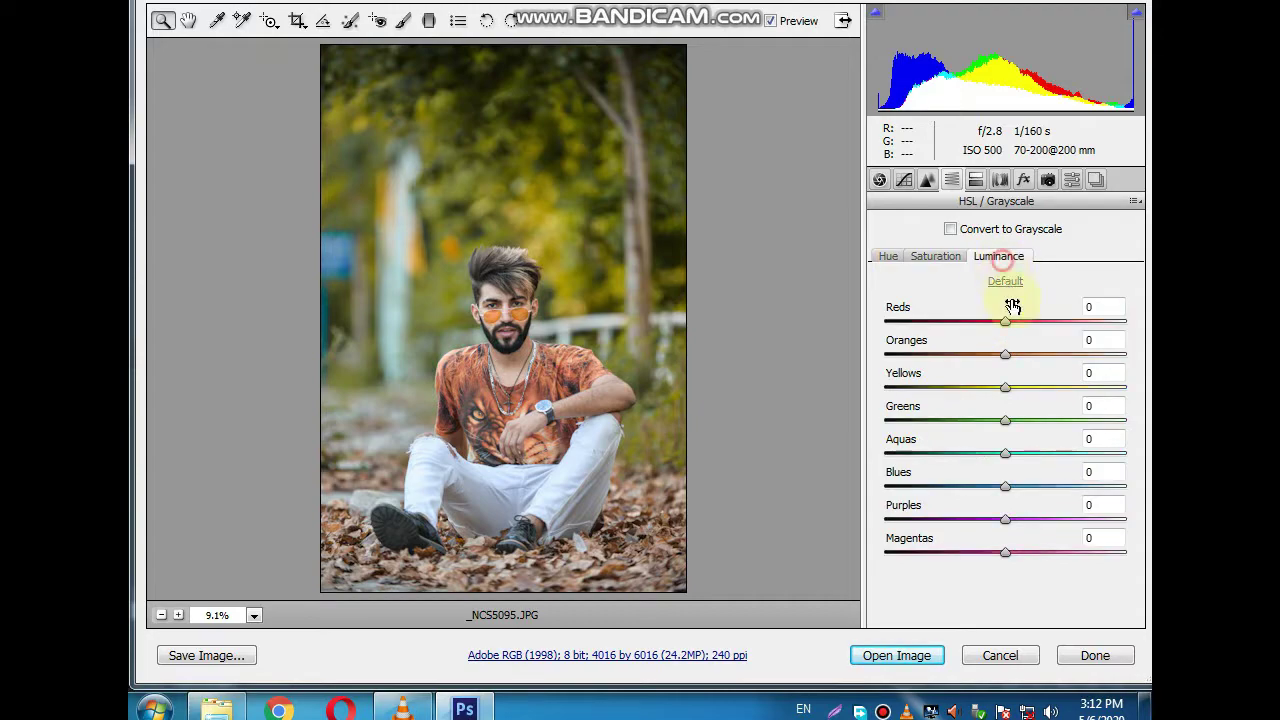
# - Add a slight darkening vignette to the corners and open the image in Photoshop
pyautogui.click(975, 180)
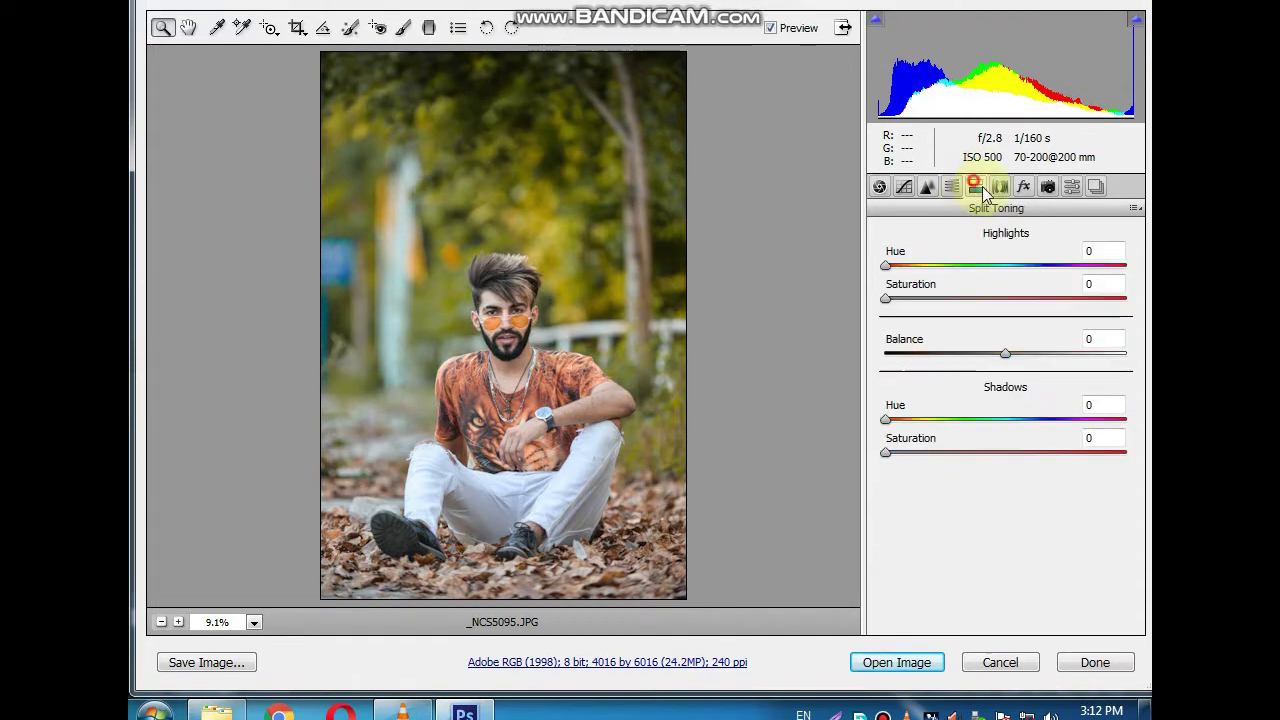
pyautogui.click(1023, 180)
pyautogui.moveTo(1005, 443); pyautogui.dragTo(996, 443)
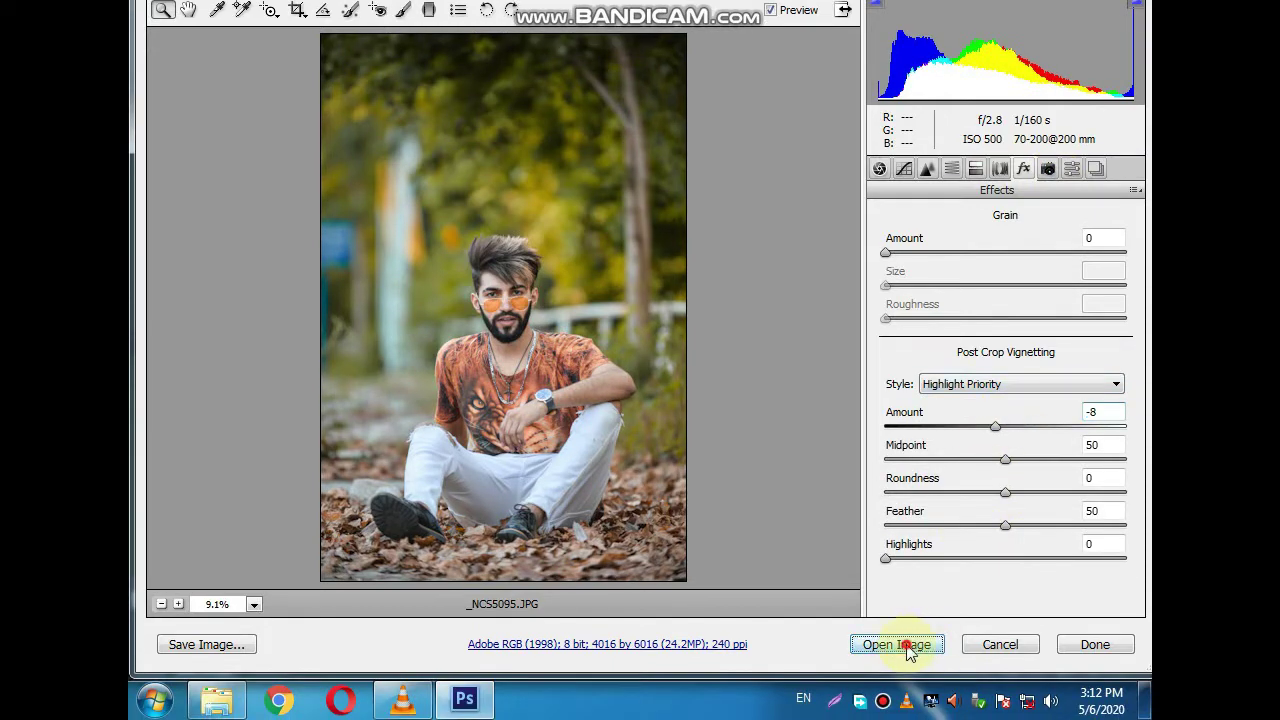
pyautogui.click(908, 648)
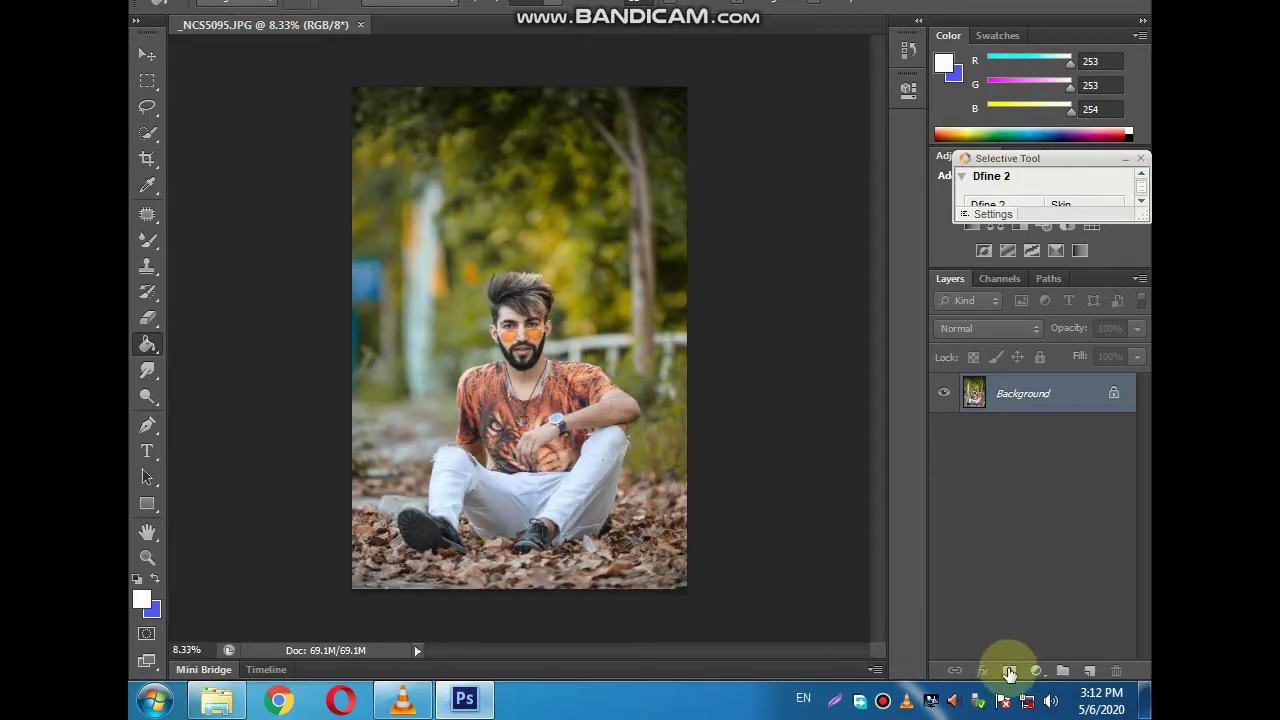
# - Add a Selective Color layer with Yellows at Cyan -51, Magenta +57, Yellow -66
pyautogui.click(1010, 671)
pyautogui.click(1048, 655)
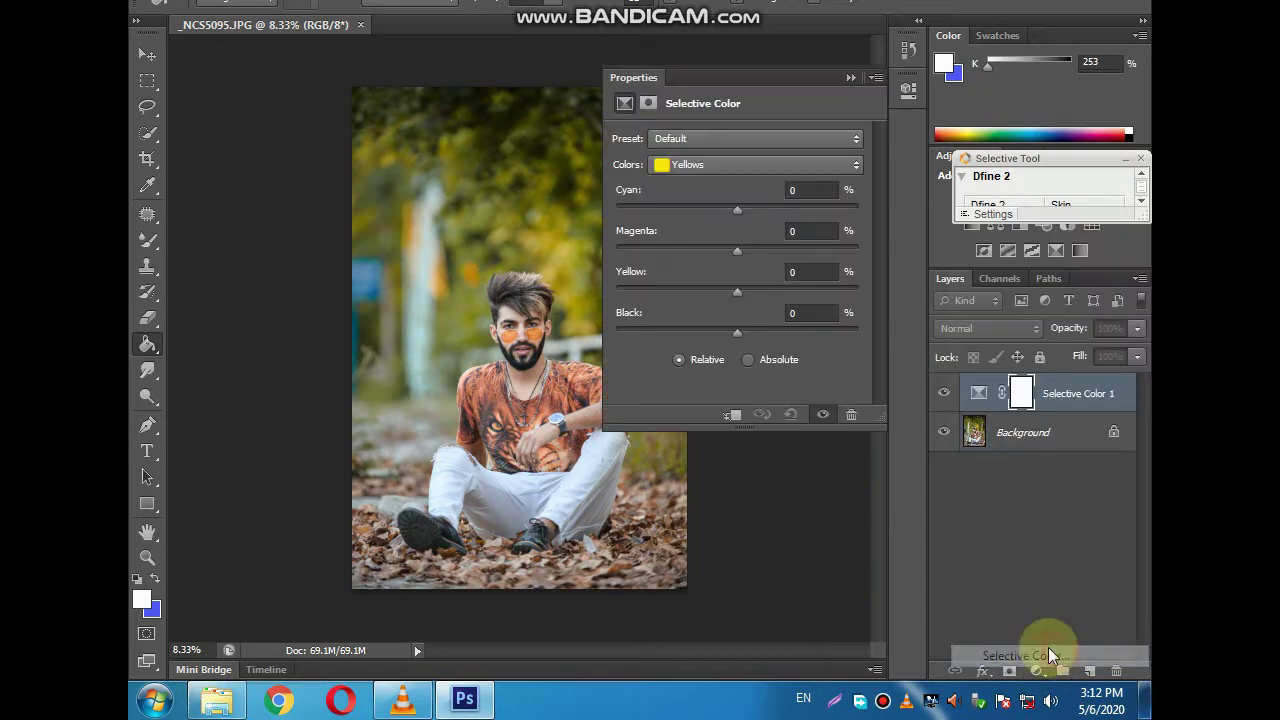
pyautogui.click(733, 334)
pyautogui.moveTo(677, 208); pyautogui.dragTo(668, 208)
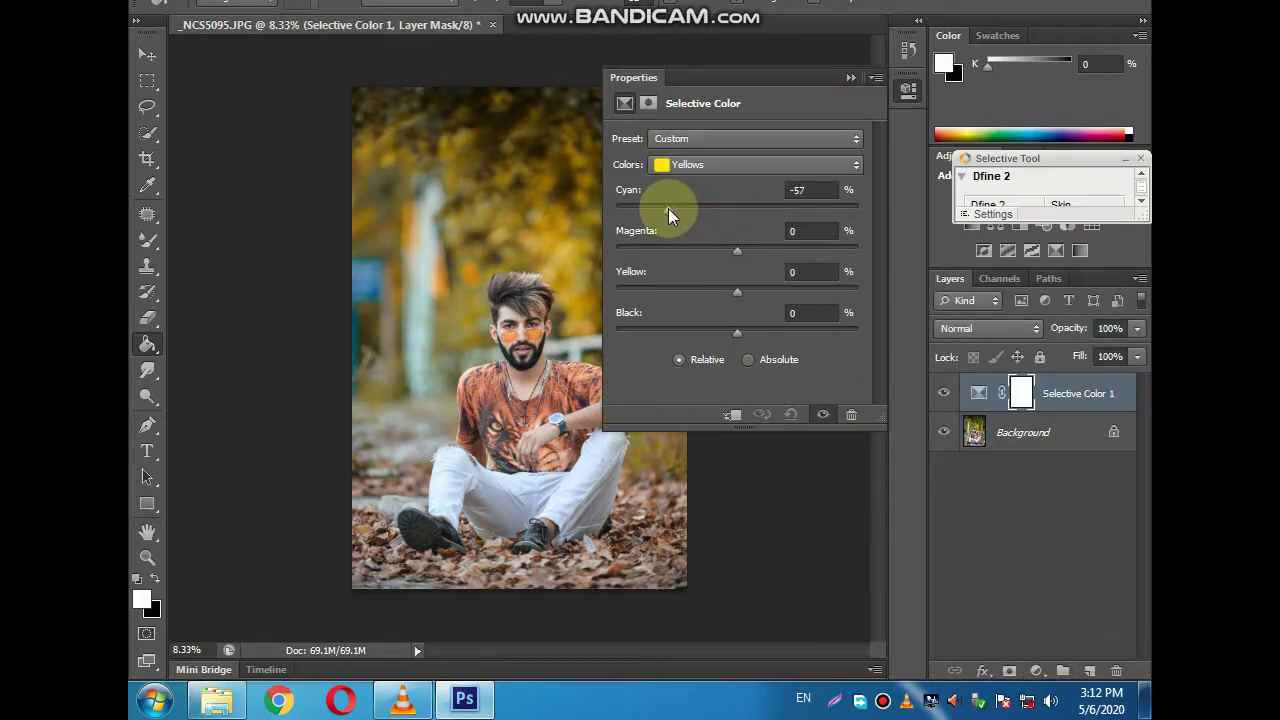
pyautogui.moveTo(749, 250)
pyautogui.mouseDown()
pyautogui.moveTo(847, 252)
pyautogui.moveTo(790, 252)
pyautogui.mouseUp()
pyautogui.moveTo(737, 292); pyautogui.dragTo(630, 292)
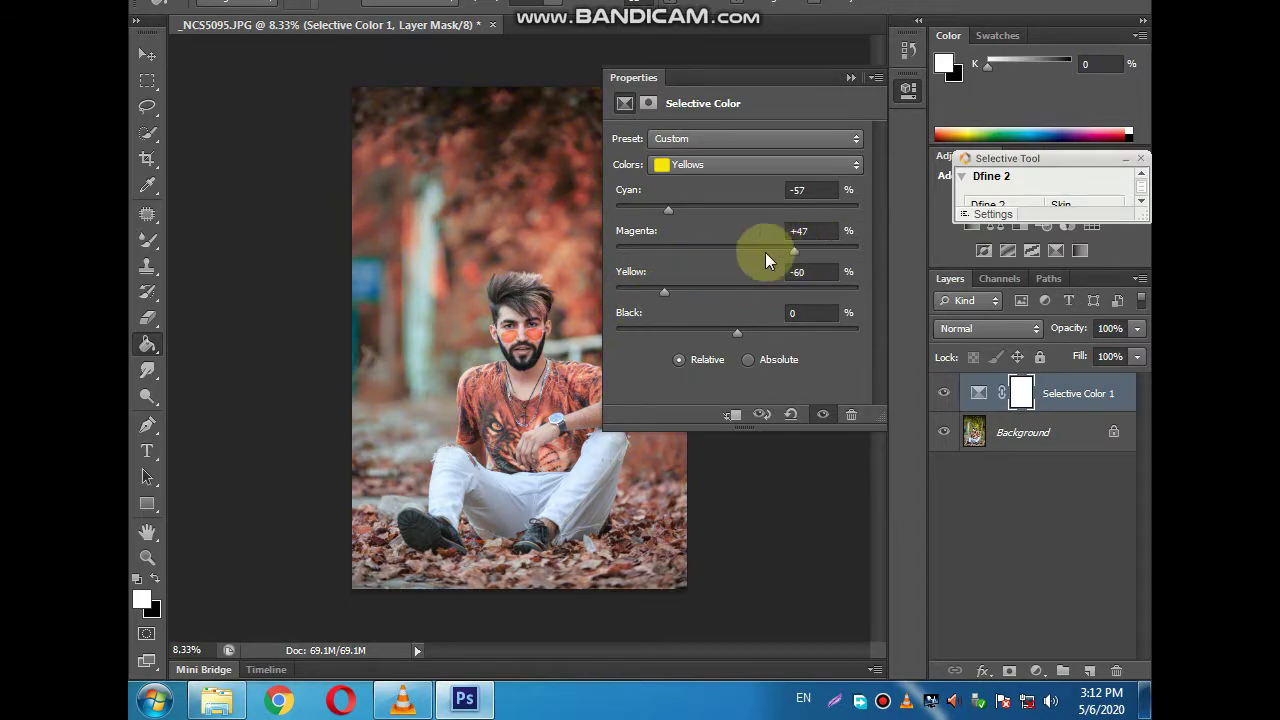
pyautogui.moveTo(765, 252)
pyautogui.mouseDown()
pyautogui.moveTo(686, 254)
pyautogui.moveTo(804, 255)
pyautogui.mouseUp()
pyautogui.moveTo(668, 210); pyautogui.dragTo(656, 210)
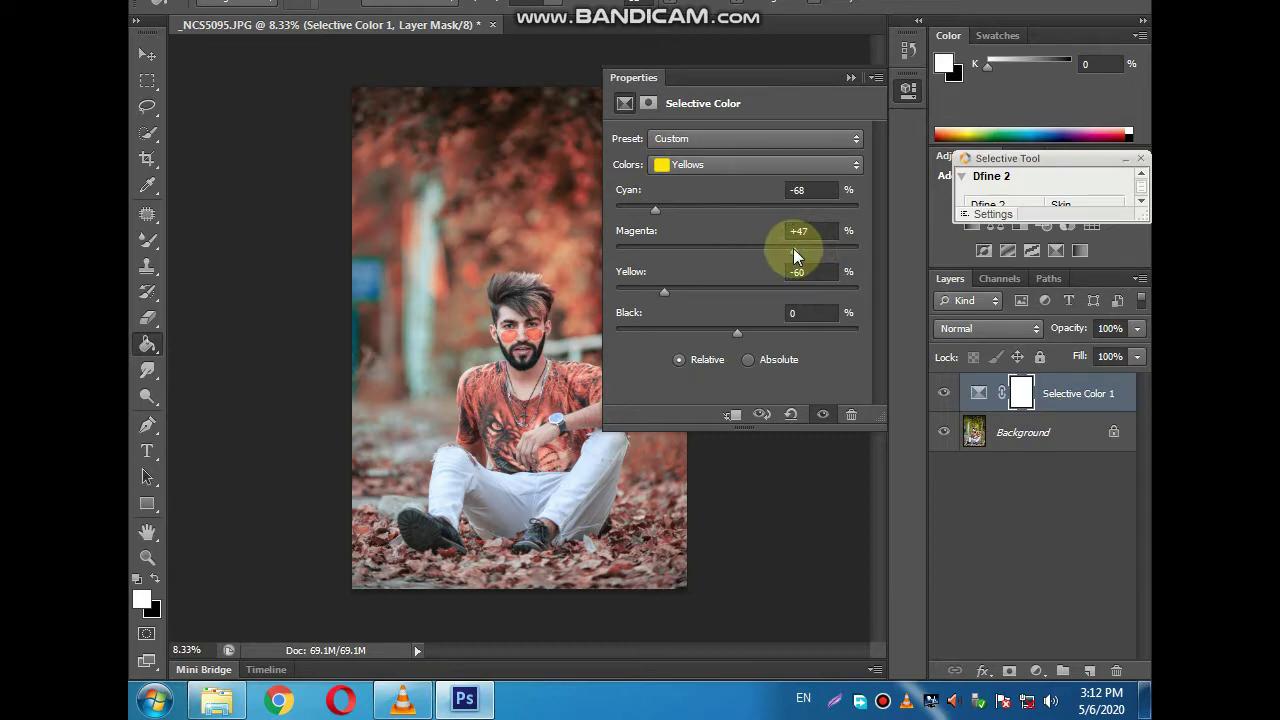
pyautogui.moveTo(644, 207); pyautogui.dragTo(675, 210)
pyautogui.moveTo(675, 288); pyautogui.dragTo(662, 288)
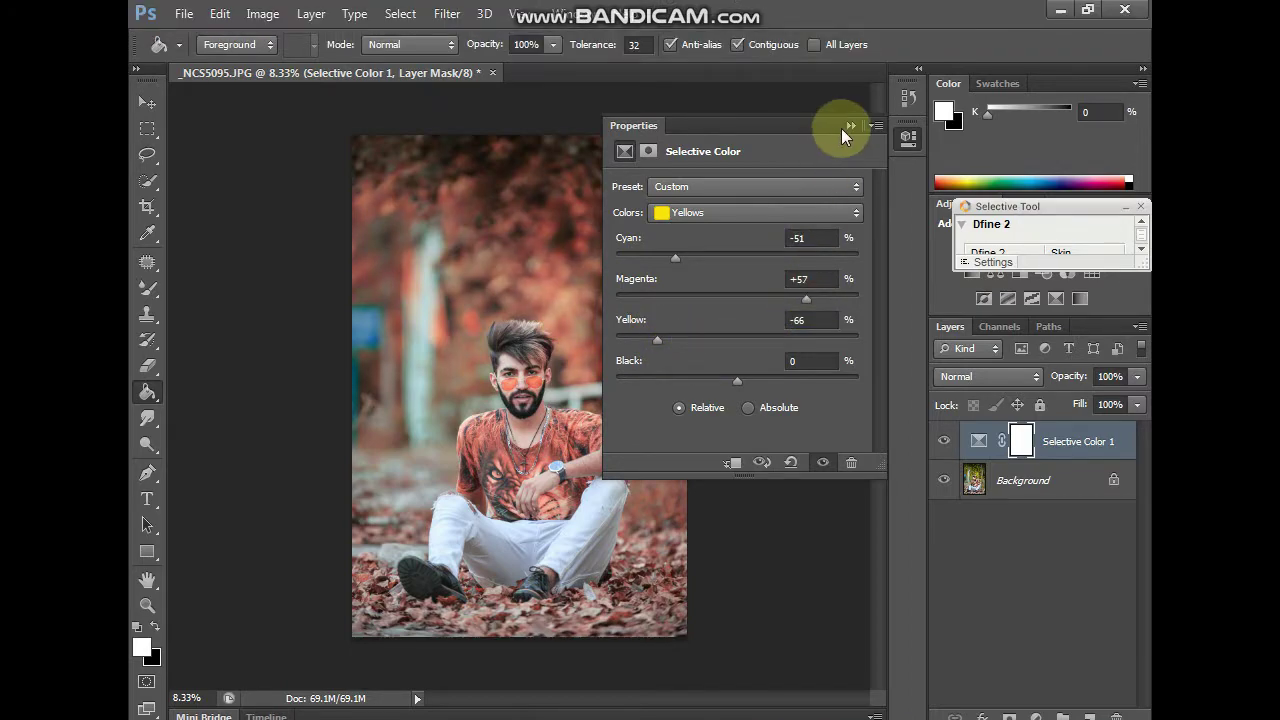
# - Zoom in on the face and select the Mixer Brush with Wet set to 22%
pyautogui.click(848, 126)
pyautogui.scroll(2, 561, 385)
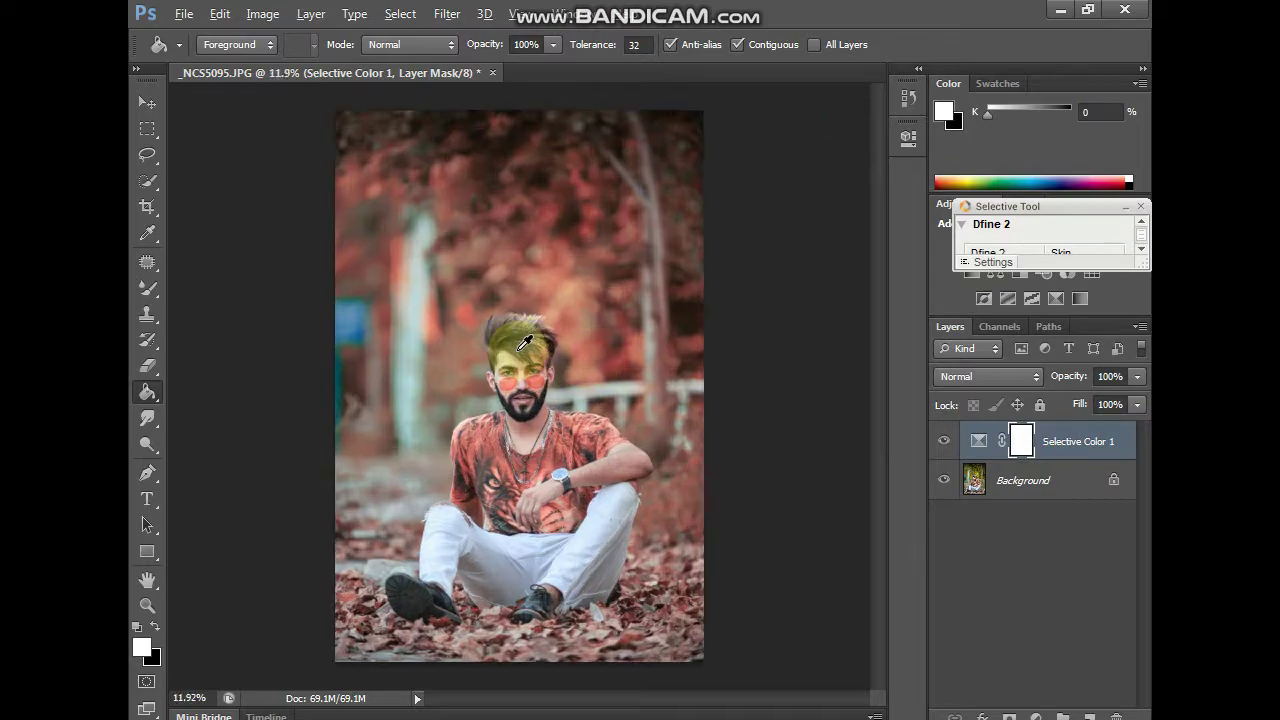
pyautogui.scroll(2, 514, 343)
pyautogui.scroll(3, 550, 490)
pyautogui.scroll(3, 551, 490)
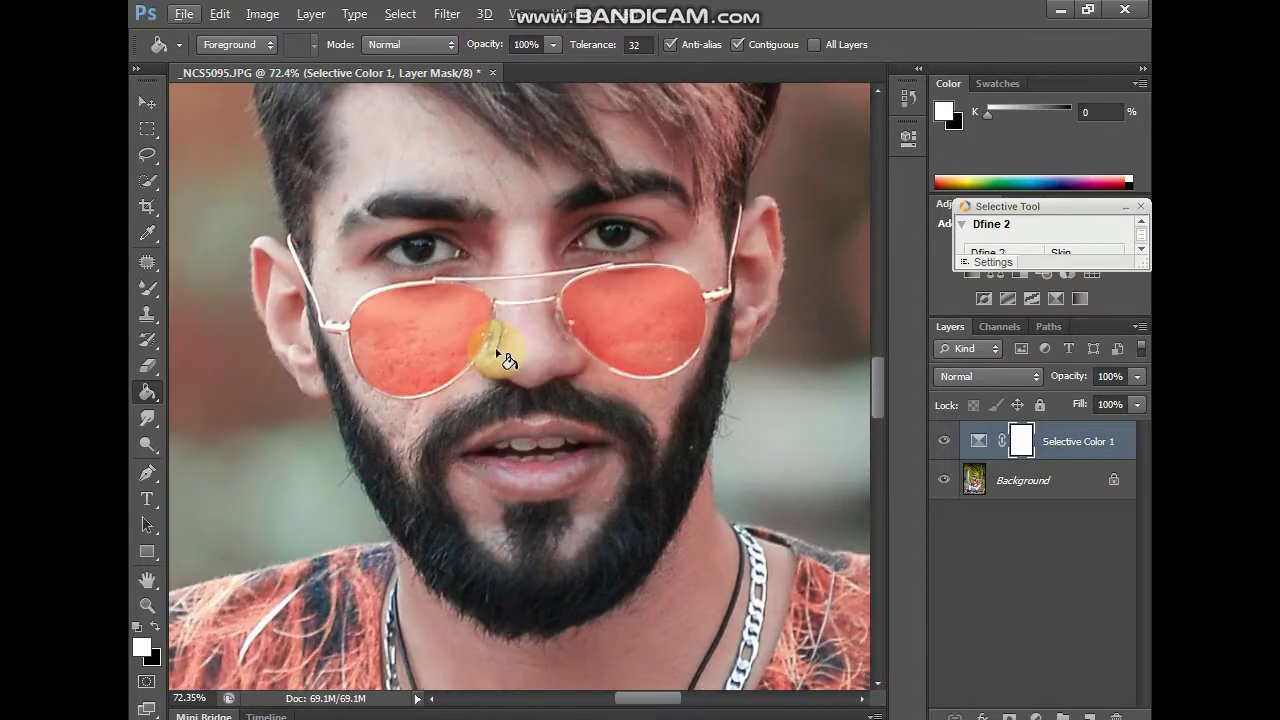
pyautogui.scroll(2, 494, 348)
pyautogui.scroll(2, 500, 340)
pyautogui.scroll(1, 470, 472)
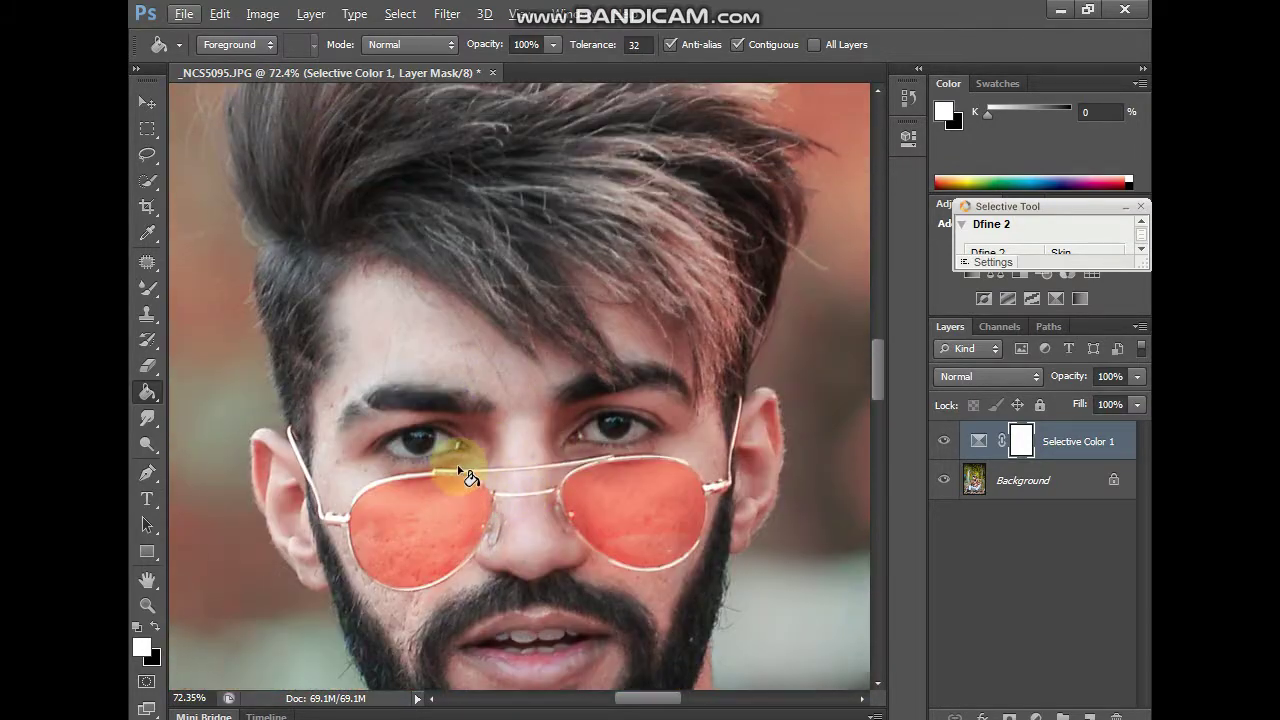
pyautogui.click(141, 290)
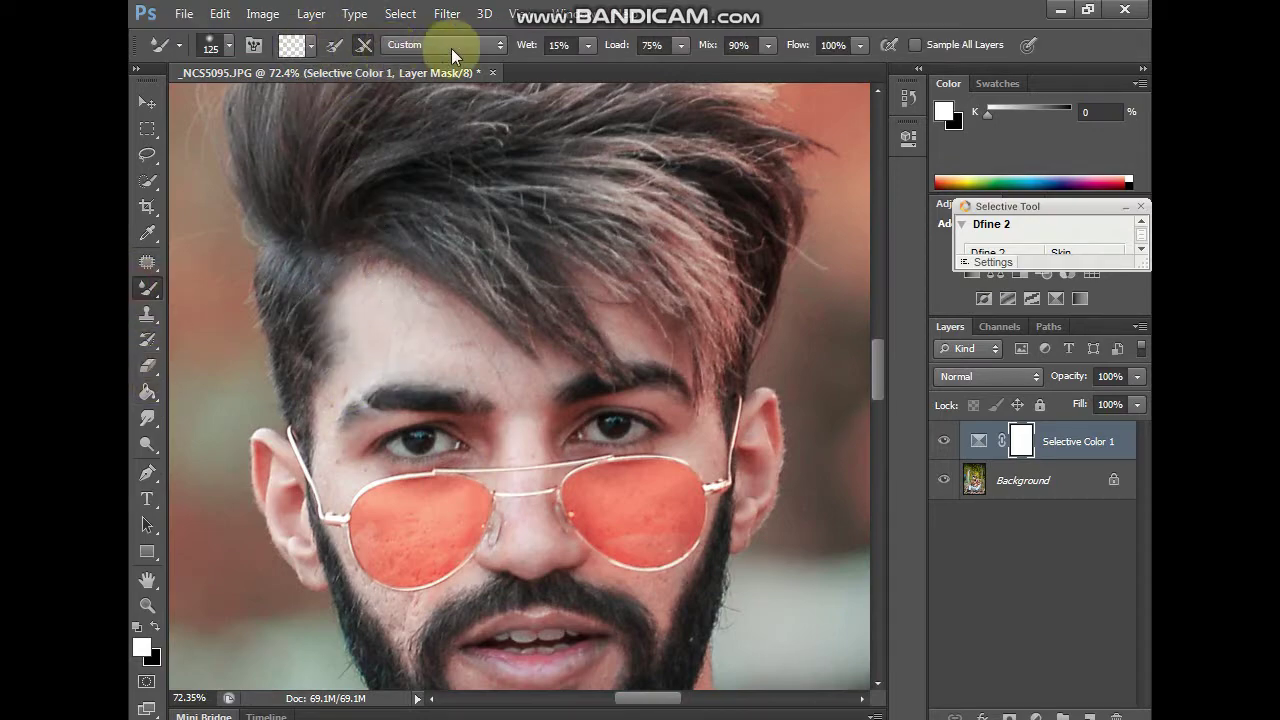
pyautogui.moveTo(591, 65); pyautogui.dragTo(595, 65)
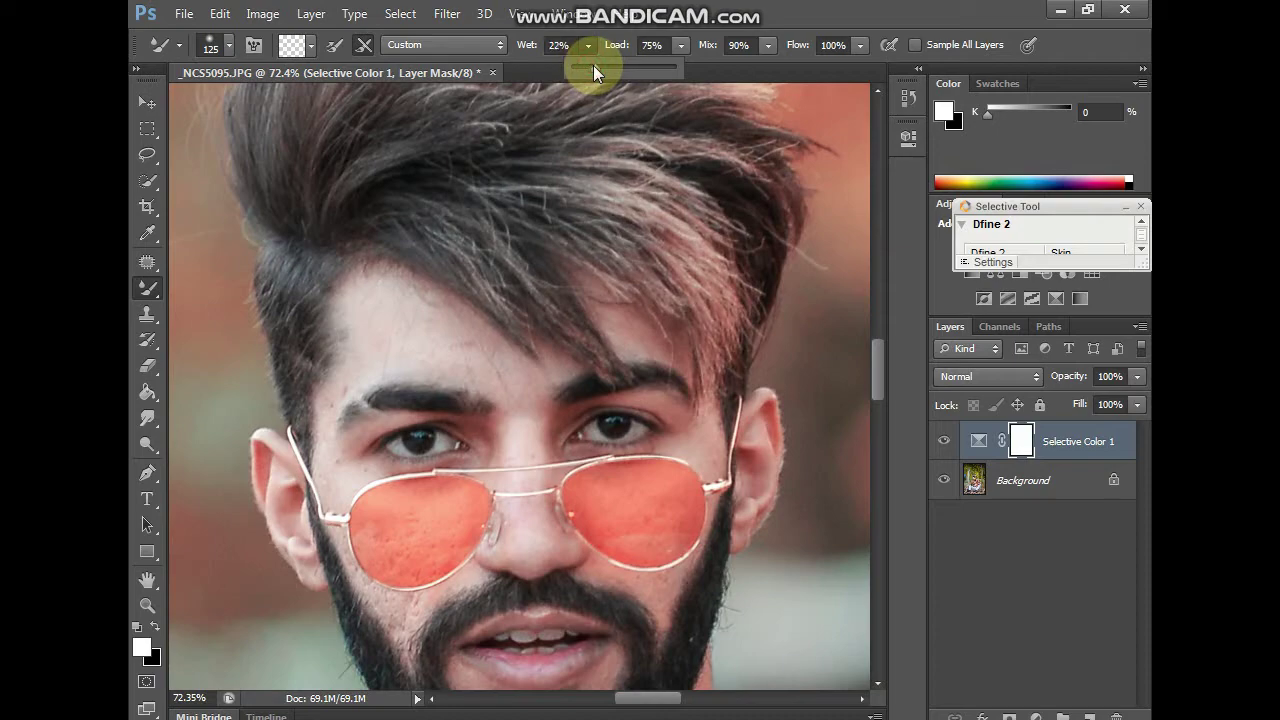
pyautogui.click(407, 311)
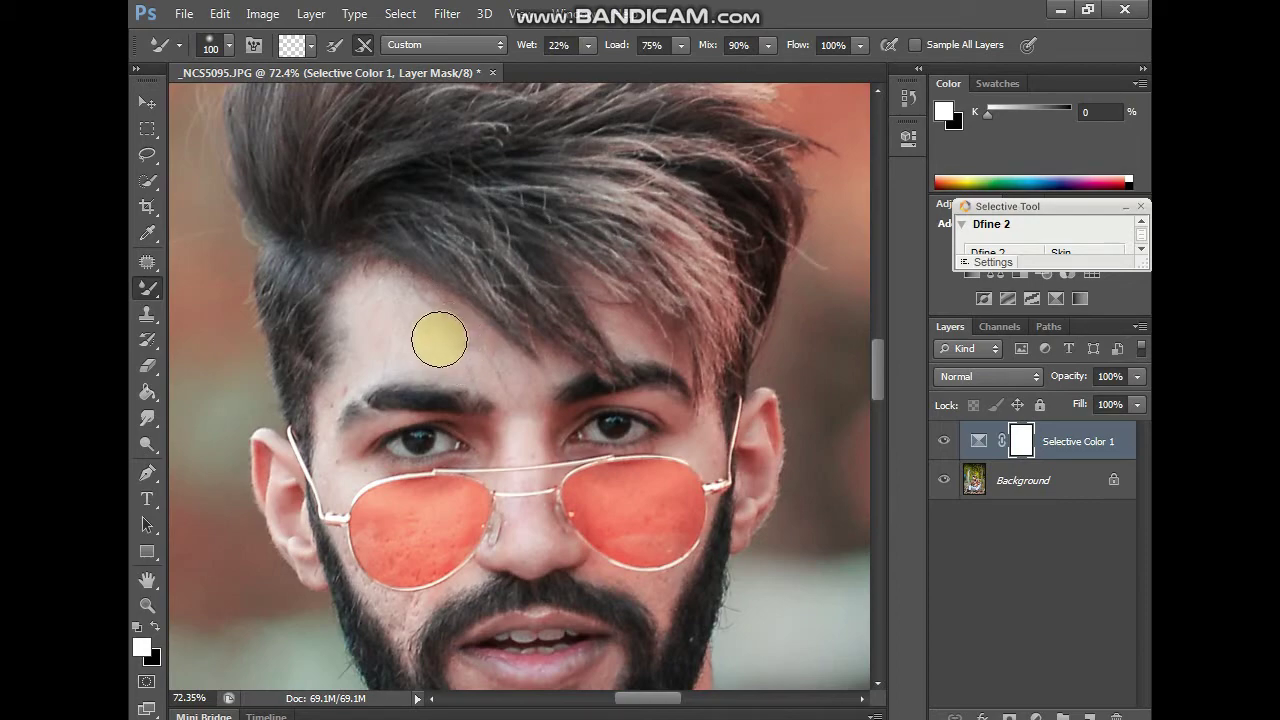
# - On the Background layer, mixer-brush the forehead strands and left temple with a shrinking brush
pyautogui.click(1063, 478)
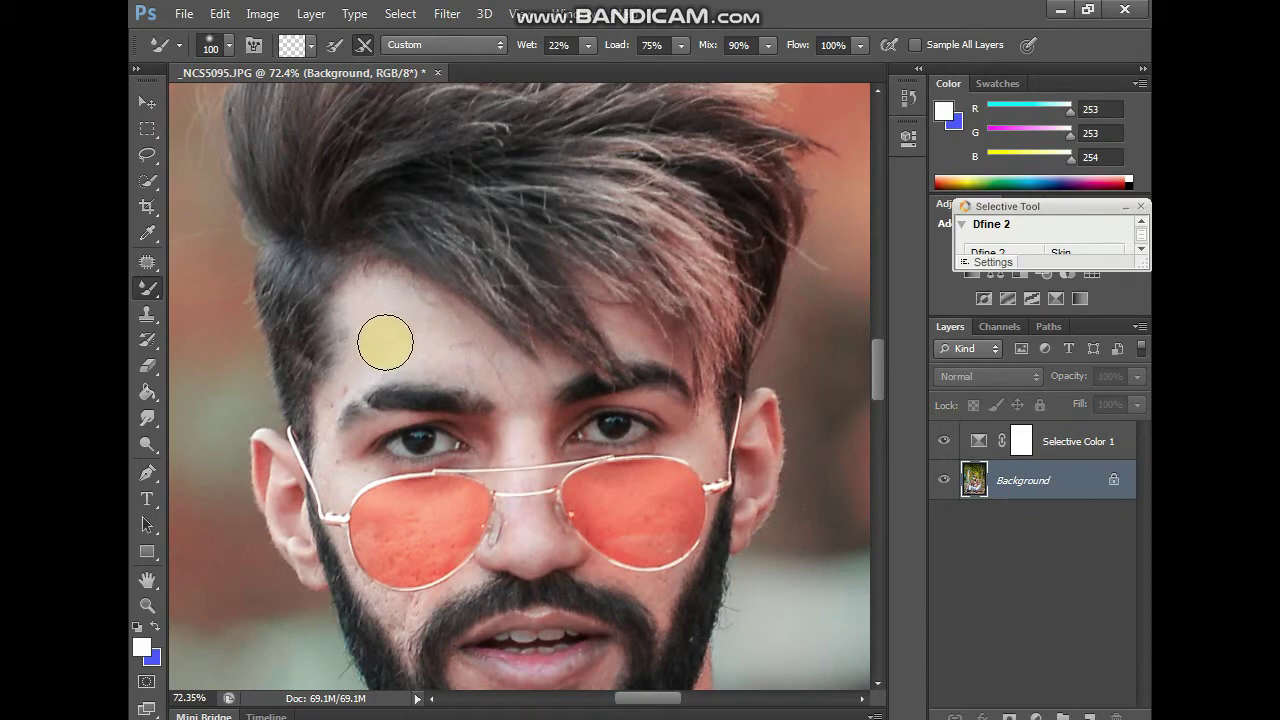
pyautogui.moveTo(367, 300)
pyautogui.mouseDown()
pyautogui.moveTo(507, 372)
pyautogui.moveTo(420, 314)
pyautogui.moveTo(526, 403)
pyautogui.moveTo(512, 390)
pyautogui.moveTo(524, 434)
pyautogui.moveTo(480, 357)
pyautogui.moveTo(388, 360)
pyautogui.mouseUp()
pyautogui.press('[')
pyautogui.press('[')
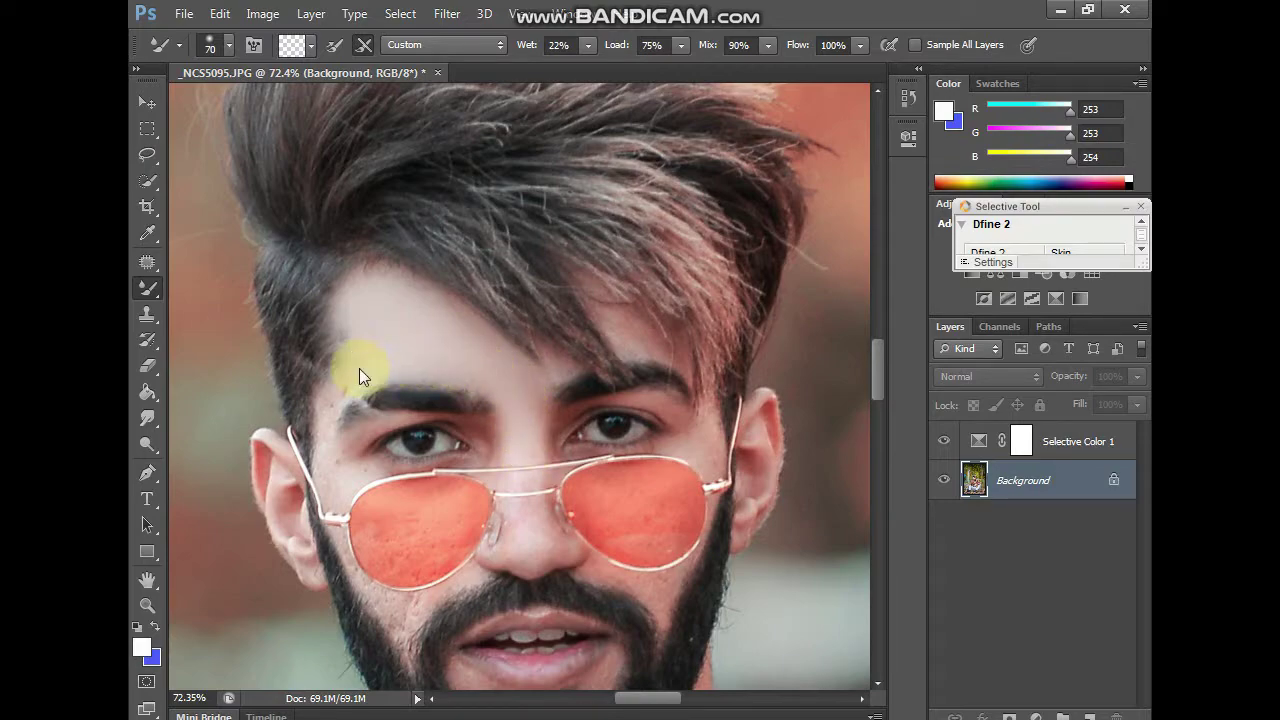
pyautogui.press('[')
pyautogui.press('[')
pyautogui.press('[')
pyautogui.press('[')
pyautogui.press('[')
pyautogui.moveTo(356, 383)
pyautogui.mouseDown()
pyautogui.moveTo(329, 423)
pyautogui.moveTo(349, 374)
pyautogui.moveTo(334, 400)
pyautogui.moveTo(329, 494)
pyautogui.moveTo(341, 447)
pyautogui.moveTo(400, 423)
pyautogui.moveTo(349, 477)
pyautogui.moveTo(499, 451)
pyautogui.moveTo(457, 429)
pyautogui.moveTo(537, 451)
pyautogui.moveTo(491, 480)
pyautogui.moveTo(540, 483)
pyautogui.moveTo(560, 471)
pyautogui.moveTo(549, 423)
pyautogui.moveTo(547, 532)
pyautogui.mouseUp()
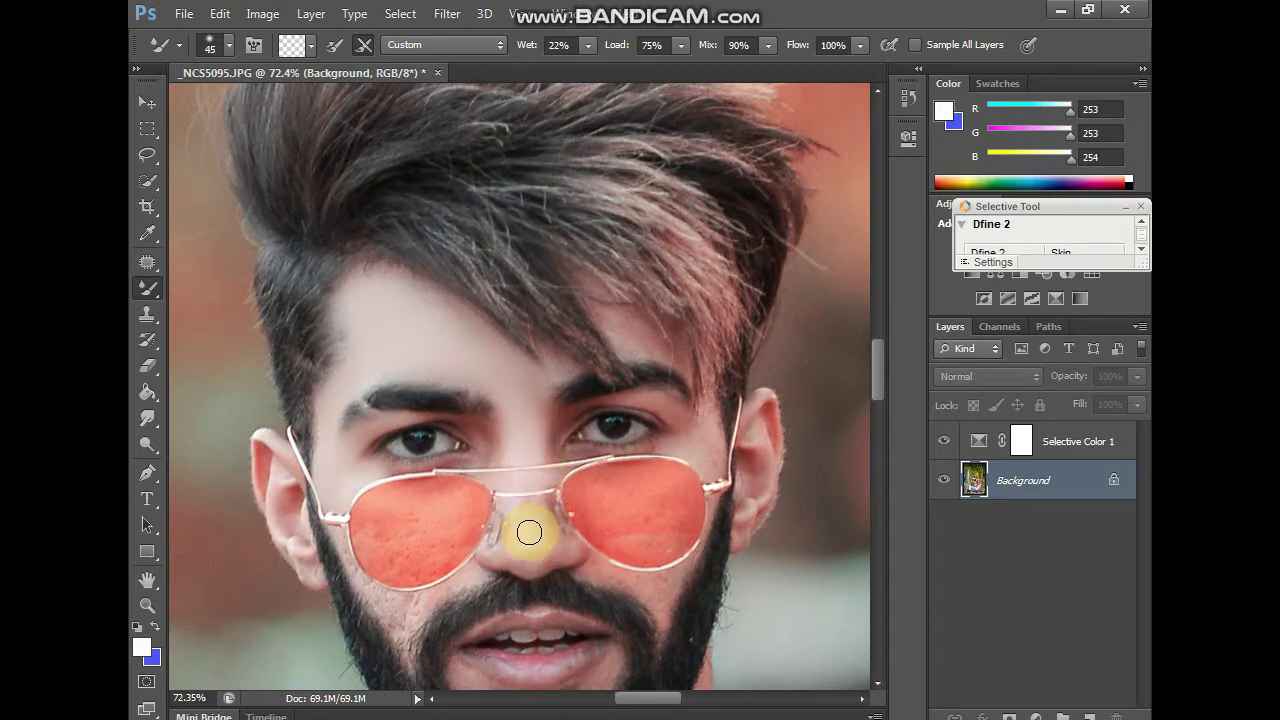
pyautogui.scroll(3, 533, 533)
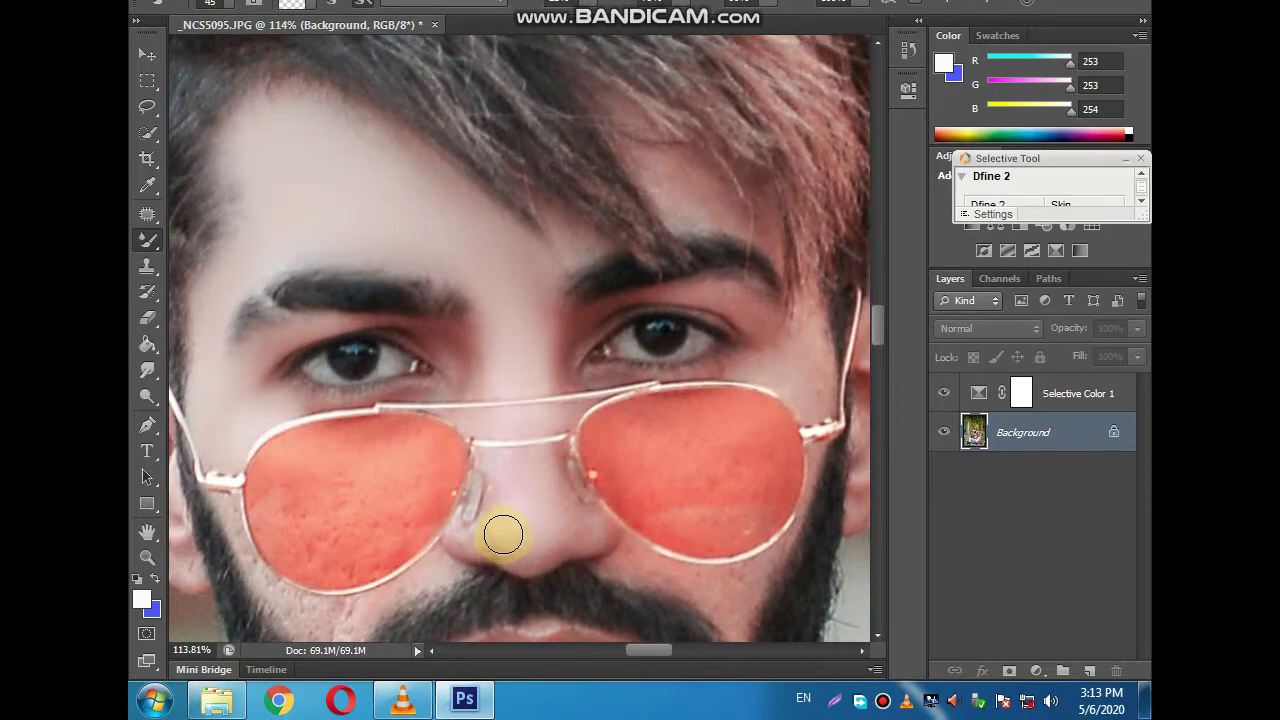
# - Smooth the skin on the nose and near the chin, plus around the right lens and beard edge
pyautogui.moveTo(501, 517)
pyautogui.mouseDown()
pyautogui.moveTo(548, 468)
pyautogui.moveTo(523, 468)
pyautogui.moveTo(549, 543)
pyautogui.moveTo(486, 537)
pyautogui.moveTo(515, 544)
pyautogui.moveTo(651, 423)
pyautogui.mouseUp()
pyautogui.moveTo(500, 515)
pyautogui.mouseDown()
pyautogui.moveTo(508, 491)
pyautogui.moveTo(571, 461)
pyautogui.moveTo(469, 492)
pyautogui.moveTo(394, 400)
pyautogui.moveTo(466, 477)
pyautogui.moveTo(506, 486)
pyautogui.moveTo(478, 502)
pyautogui.moveTo(460, 491)
pyautogui.moveTo(480, 509)
pyautogui.moveTo(522, 487)
pyautogui.moveTo(494, 494)
pyautogui.moveTo(443, 471)
pyautogui.moveTo(408, 429)
pyautogui.moveTo(529, 457)
pyautogui.moveTo(526, 434)
pyautogui.moveTo(556, 397)
pyautogui.moveTo(564, 406)
pyautogui.moveTo(517, 354)
pyautogui.moveTo(500, 374)
pyautogui.moveTo(534, 409)
pyautogui.moveTo(536, 437)
pyautogui.moveTo(509, 440)
pyautogui.moveTo(494, 414)
pyautogui.moveTo(454, 401)
pyautogui.moveTo(446, 374)
pyautogui.moveTo(578, 366)
pyautogui.moveTo(414, 429)
pyautogui.mouseUp()
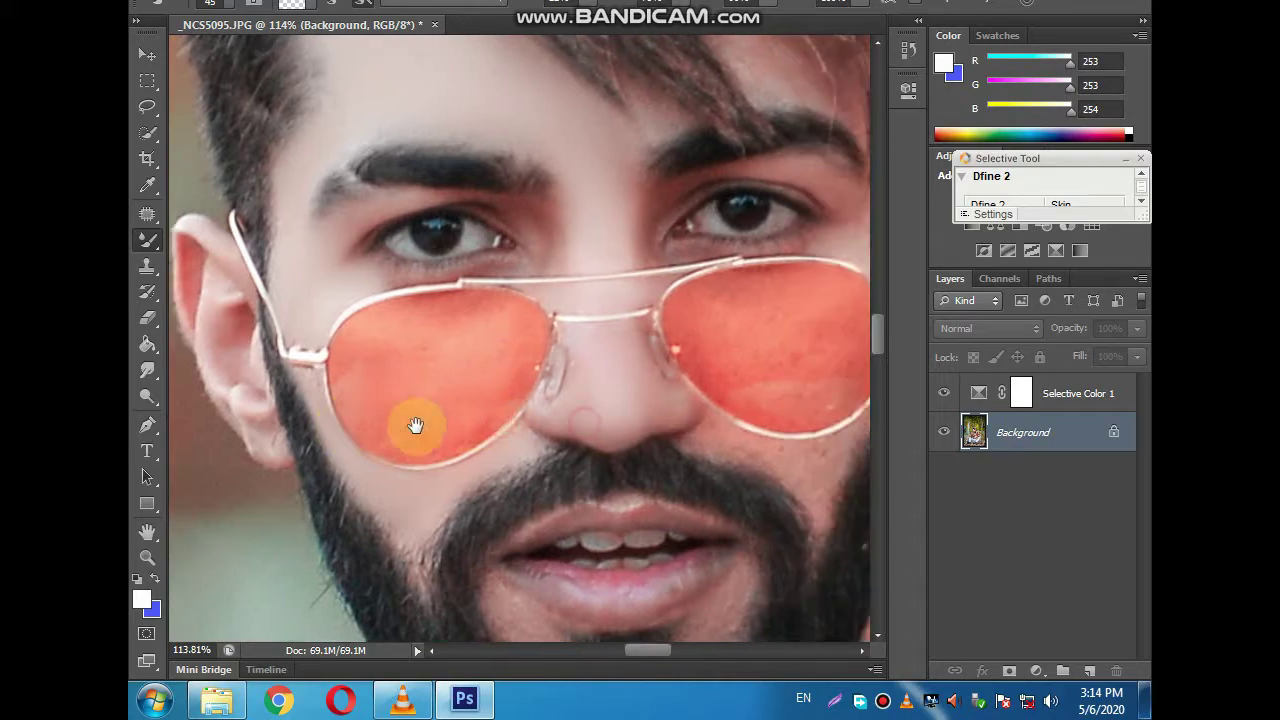
pyautogui.moveTo(717, 360)
pyautogui.mouseDown()
pyautogui.moveTo(669, 386)
pyautogui.moveTo(706, 397)
pyautogui.moveTo(731, 372)
pyautogui.moveTo(726, 357)
pyautogui.moveTo(757, 363)
pyautogui.moveTo(715, 412)
pyautogui.moveTo(677, 403)
pyautogui.moveTo(688, 425)
pyautogui.mouseUp()
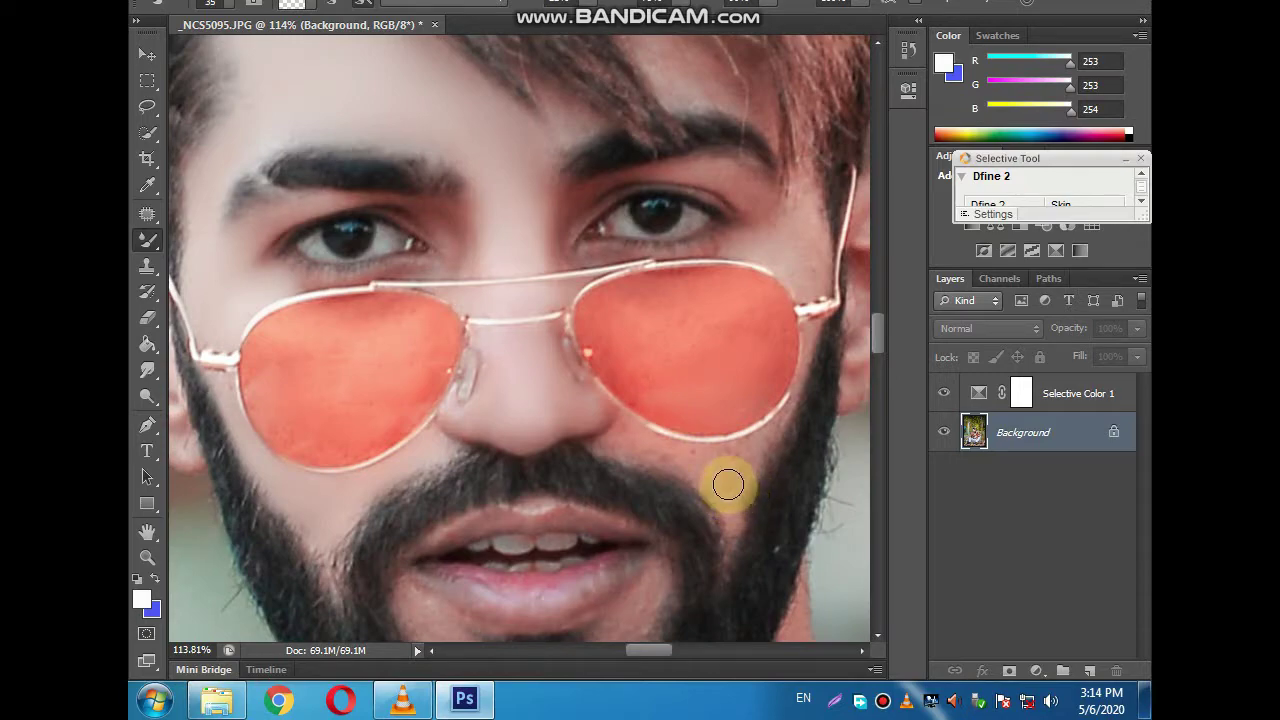
pyautogui.moveTo(690, 458)
pyautogui.mouseDown()
pyautogui.moveTo(626, 429)
pyautogui.moveTo(738, 461)
pyautogui.moveTo(807, 341)
pyautogui.moveTo(777, 409)
pyautogui.moveTo(800, 394)
pyautogui.moveTo(737, 466)
pyautogui.moveTo(736, 490)
pyautogui.mouseUp()
# - Smooth the forehead skin under the hair and the skin beside the chin
pyautogui.press('[')
pyautogui.press(']')
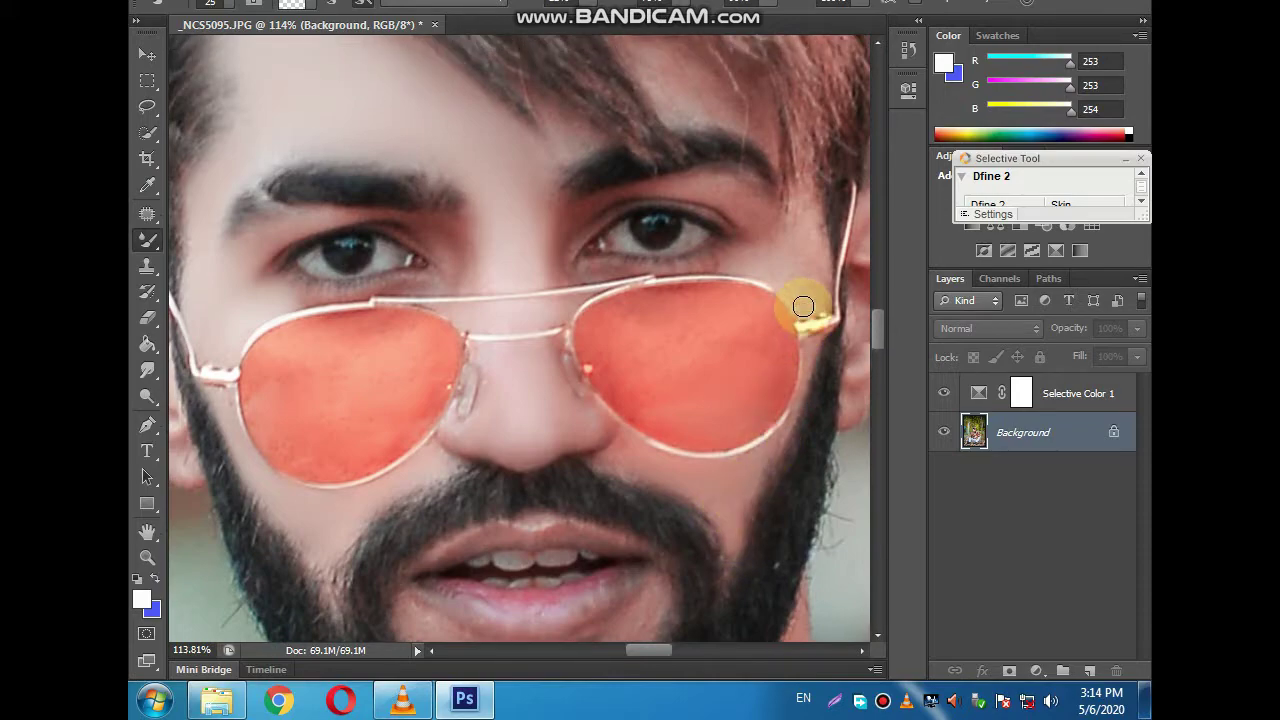
pyautogui.scroll(3, 803, 300)
pyautogui.moveTo(817, 349)
pyautogui.mouseDown()
pyautogui.moveTo(815, 413)
pyautogui.moveTo(803, 351)
pyautogui.moveTo(809, 426)
pyautogui.moveTo(759, 383)
pyautogui.moveTo(777, 363)
pyautogui.moveTo(749, 331)
pyautogui.moveTo(640, 326)
pyautogui.moveTo(746, 325)
pyautogui.mouseUp()
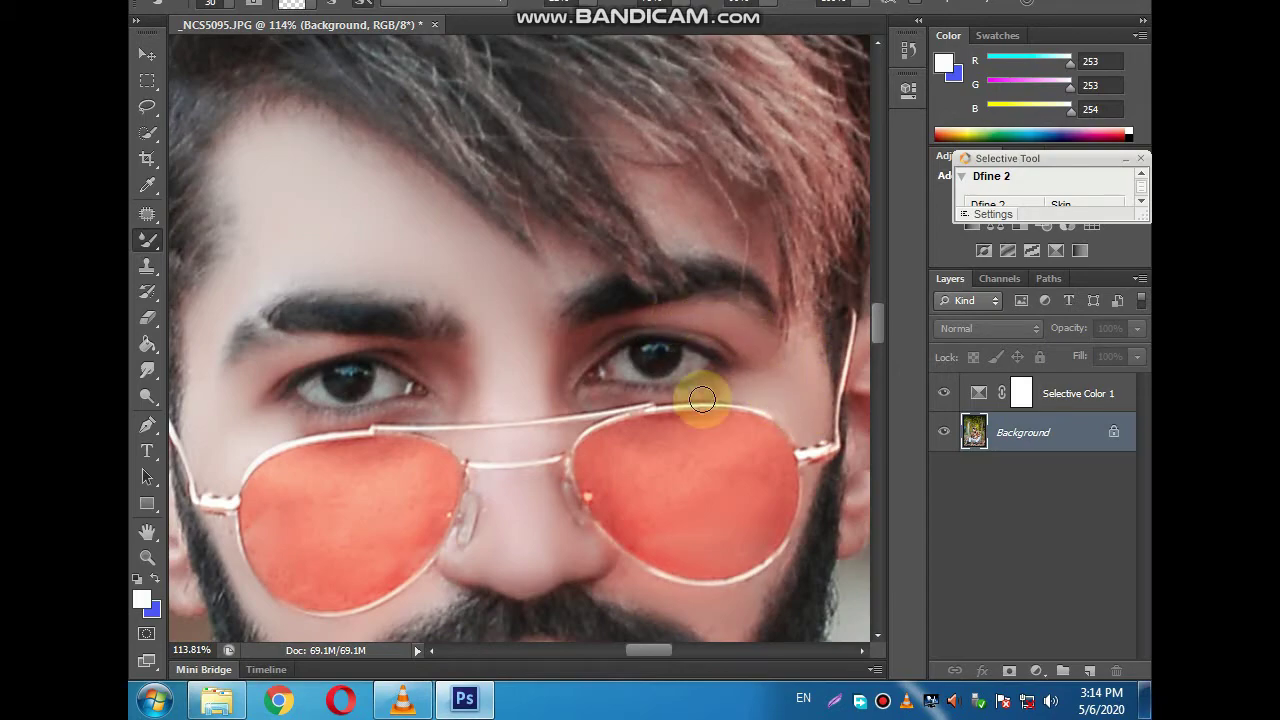
pyautogui.scroll(2, 700, 391)
pyautogui.scroll(2, 580, 420)
pyautogui.moveTo(705, 421)
pyautogui.mouseDown()
pyautogui.moveTo(651, 386)
pyautogui.moveTo(694, 409)
pyautogui.moveTo(674, 399)
pyautogui.mouseUp()
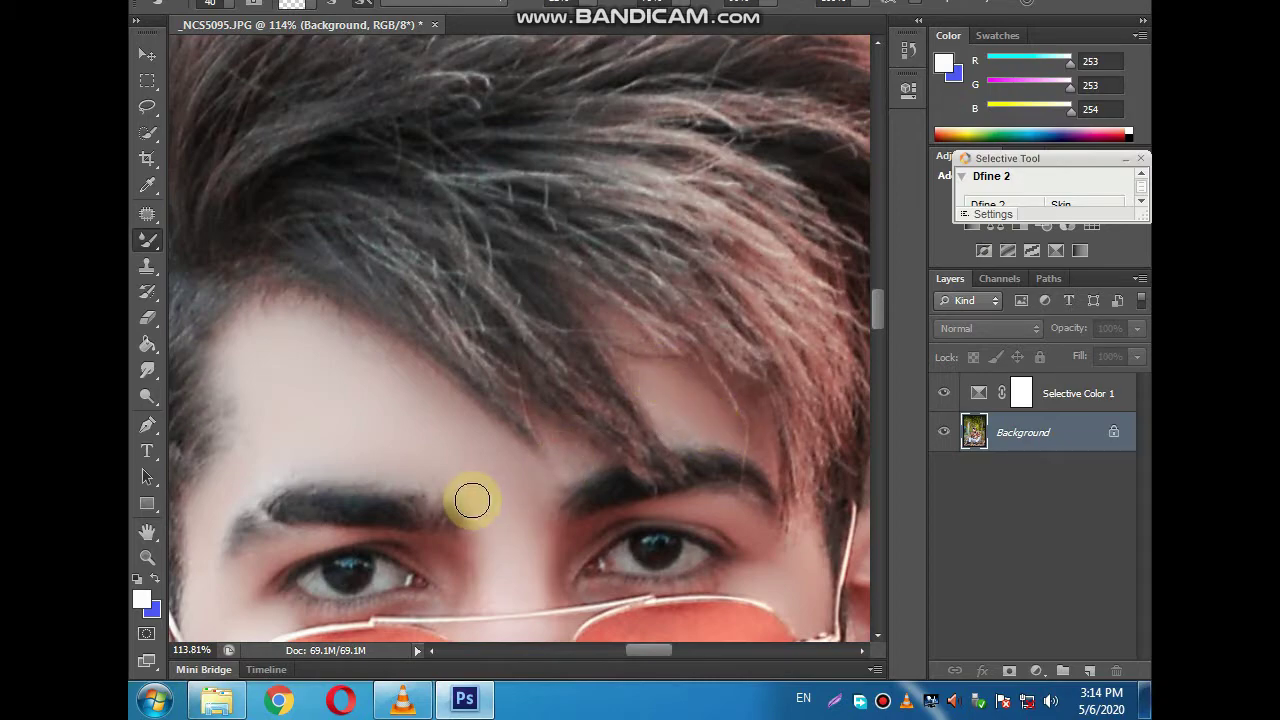
pyautogui.scroll(-2, 543, 554)
pyautogui.scroll(-3, 537, 540)
pyautogui.scroll(-5, 543, 534)
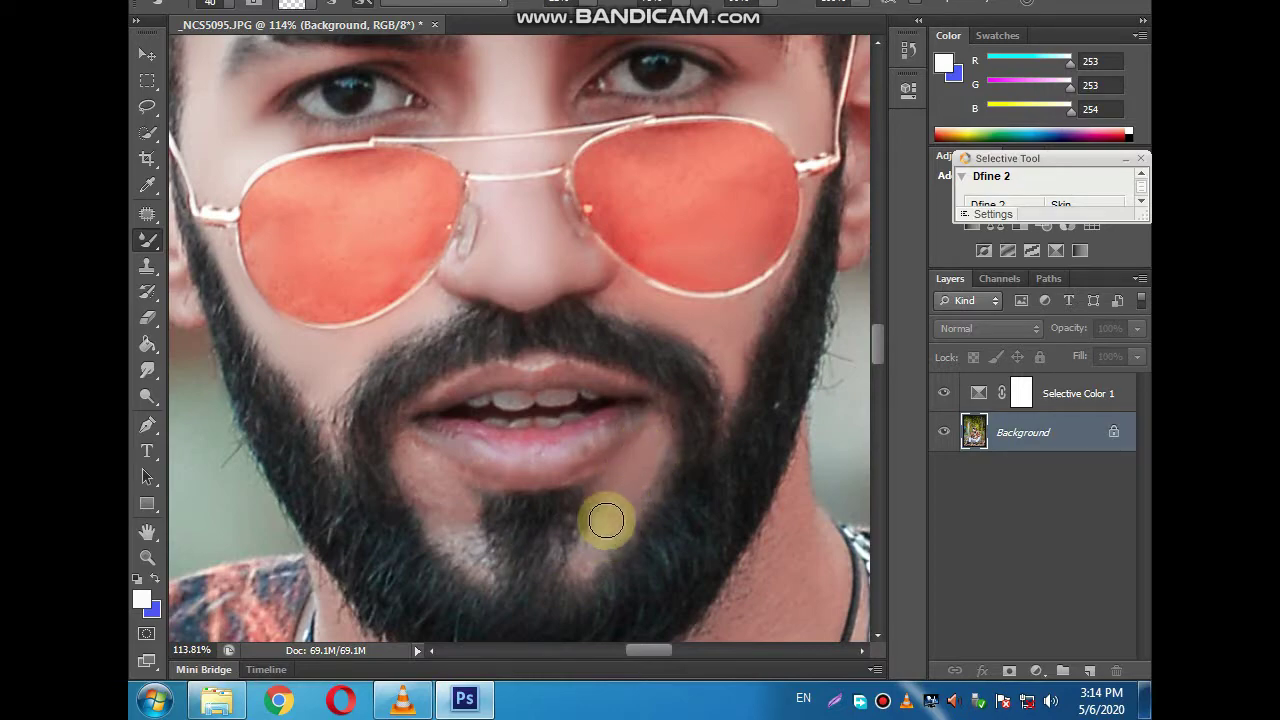
pyautogui.click(443, 511)
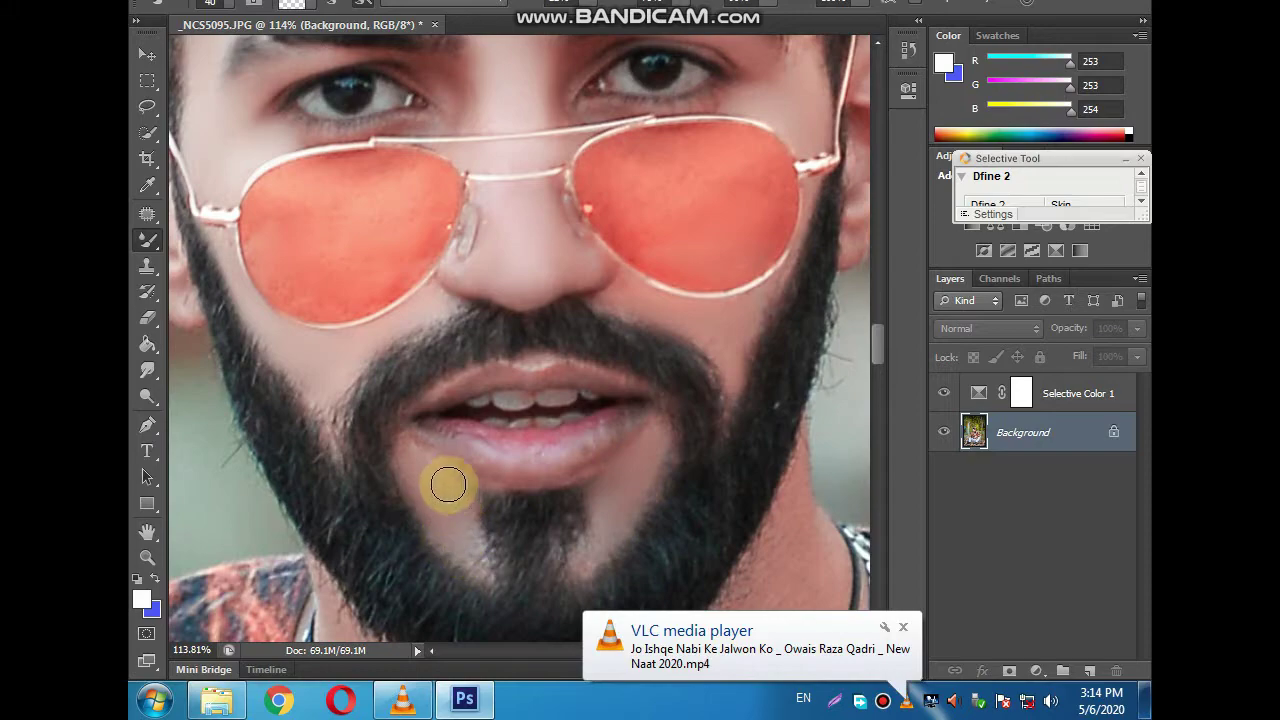
# - With the brush at size 80, smooth the neck skin under the chin line toward the jaw
pyautogui.scroll(-4, 440, 500)
pyautogui.scroll(-4, 434, 509)
pyautogui.scroll(-2, 420, 560)
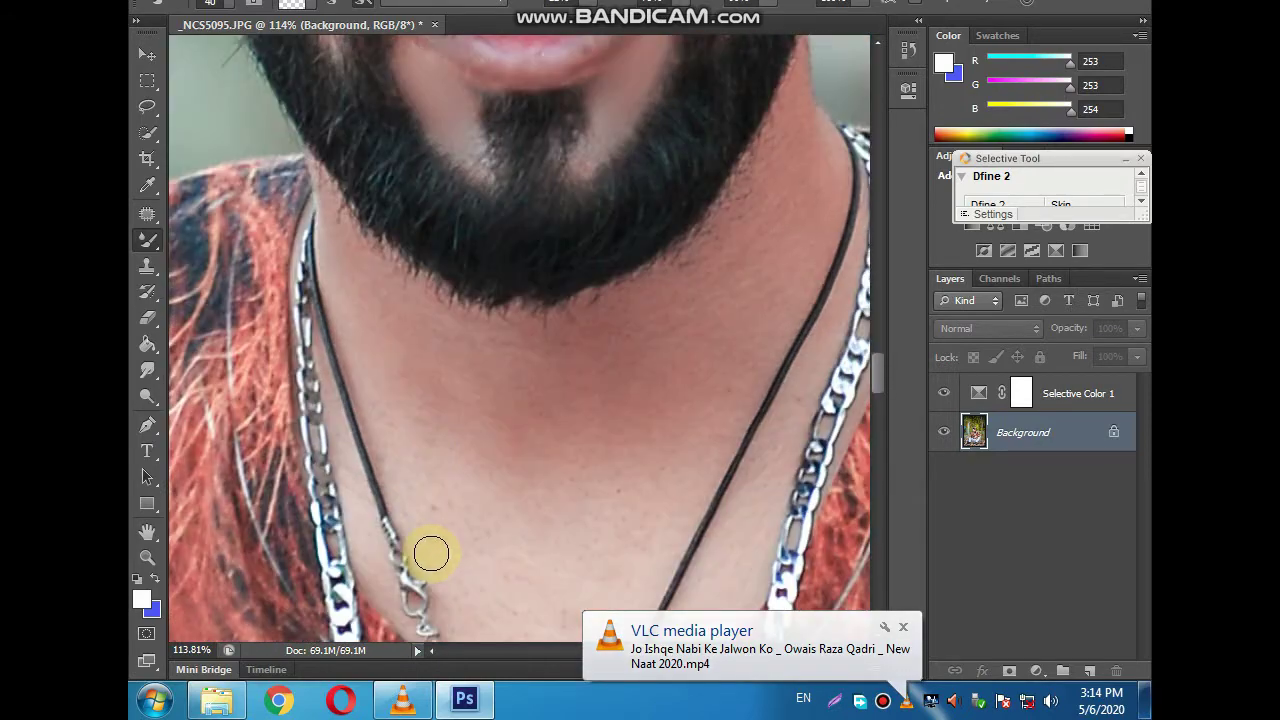
pyautogui.press(']')
pyautogui.press(']')
pyautogui.press(']')
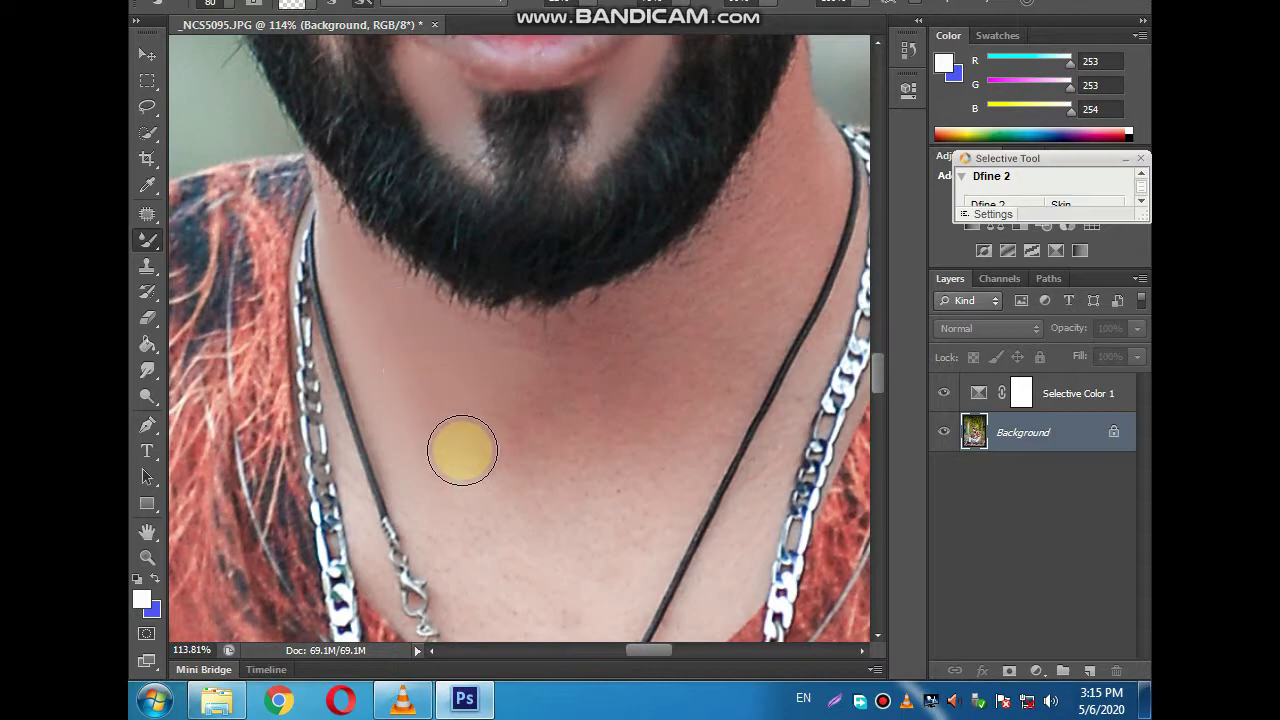
pyautogui.click(491, 366)
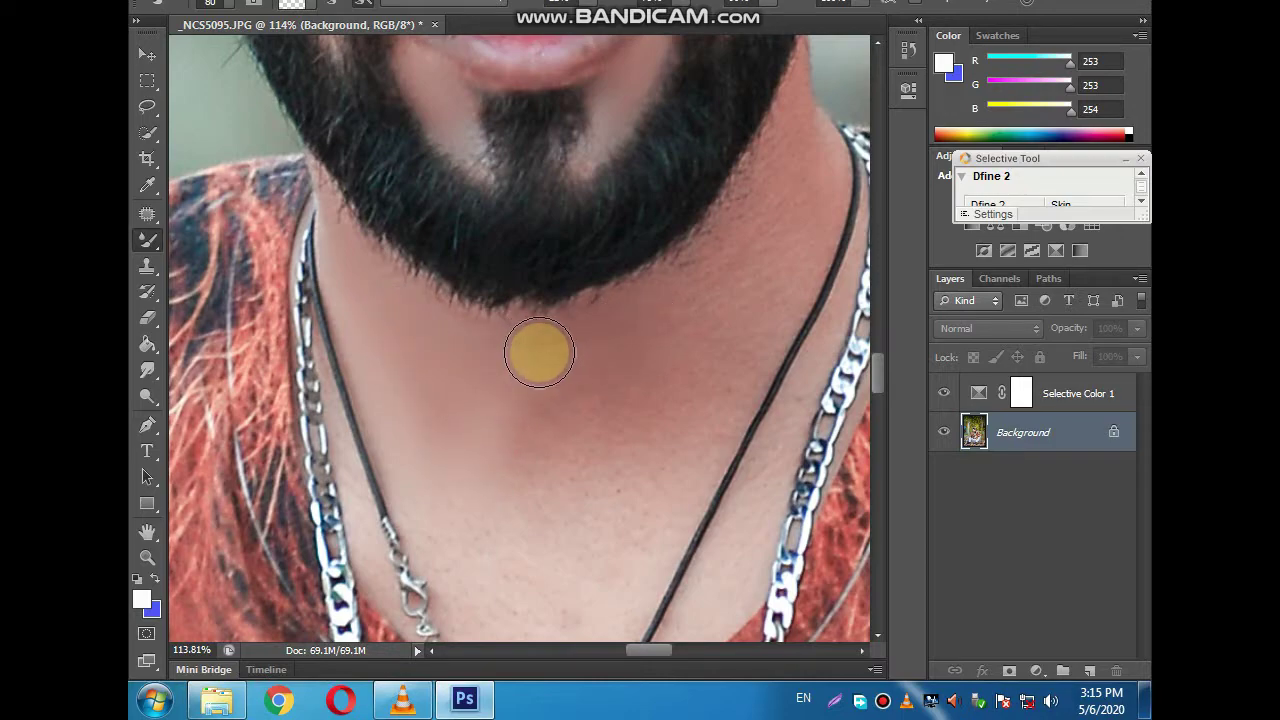
pyautogui.click(514, 451)
pyautogui.click(668, 366)
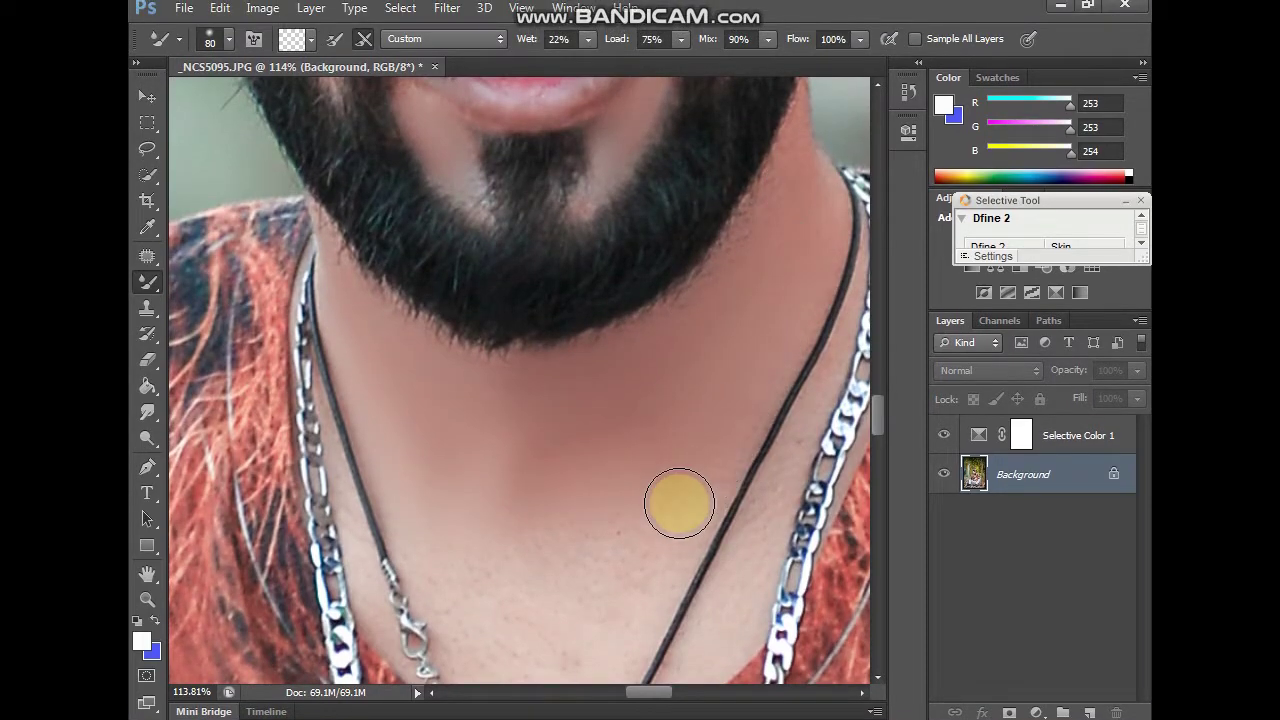
pyautogui.scroll(-3, 679, 503)
pyautogui.scroll(-2, 631, 526)
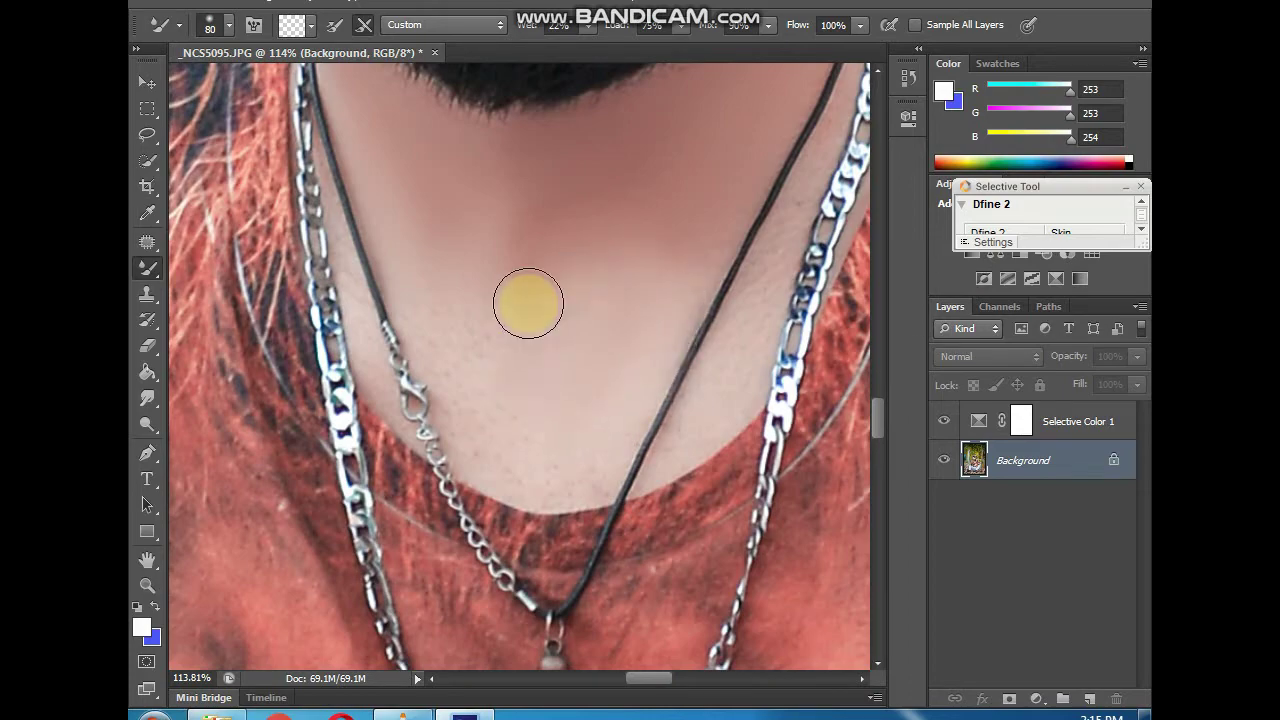
# - Blend the lower and upper neck and skin beside the cord, ending with brush size 40
pyautogui.click(506, 391)
pyautogui.press(']')
pyautogui.press(']')
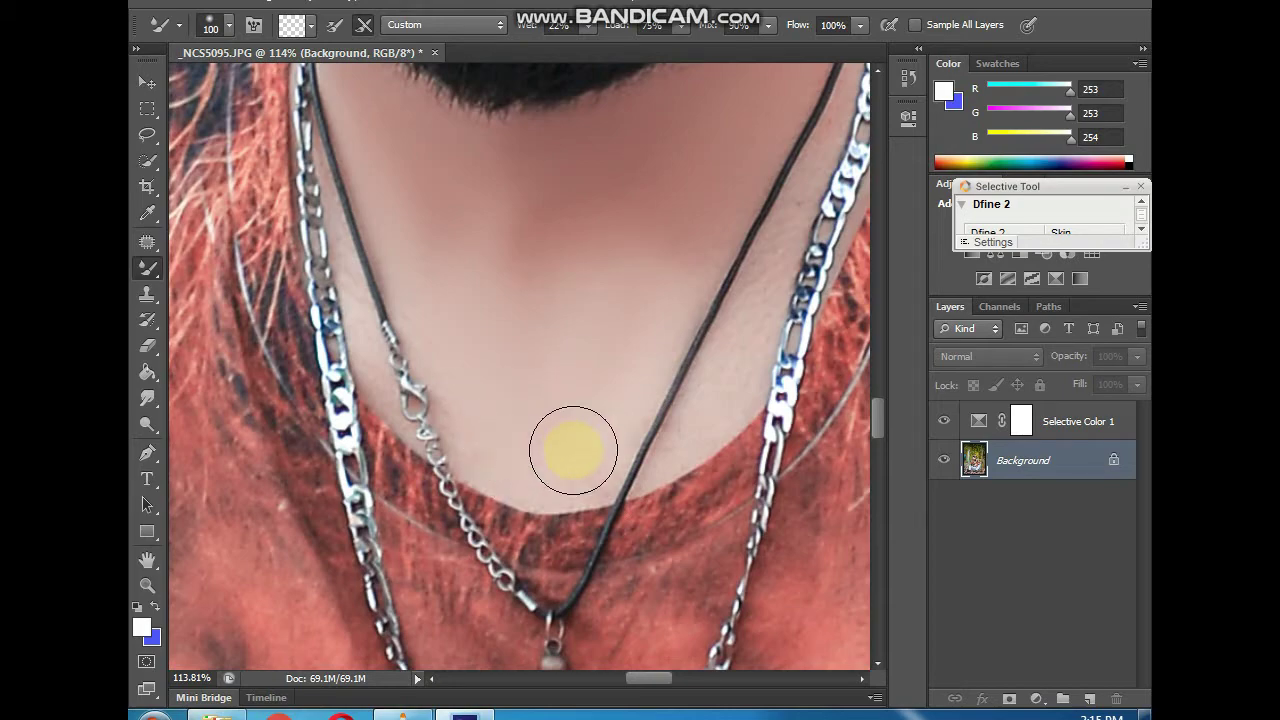
pyautogui.click(492, 263)
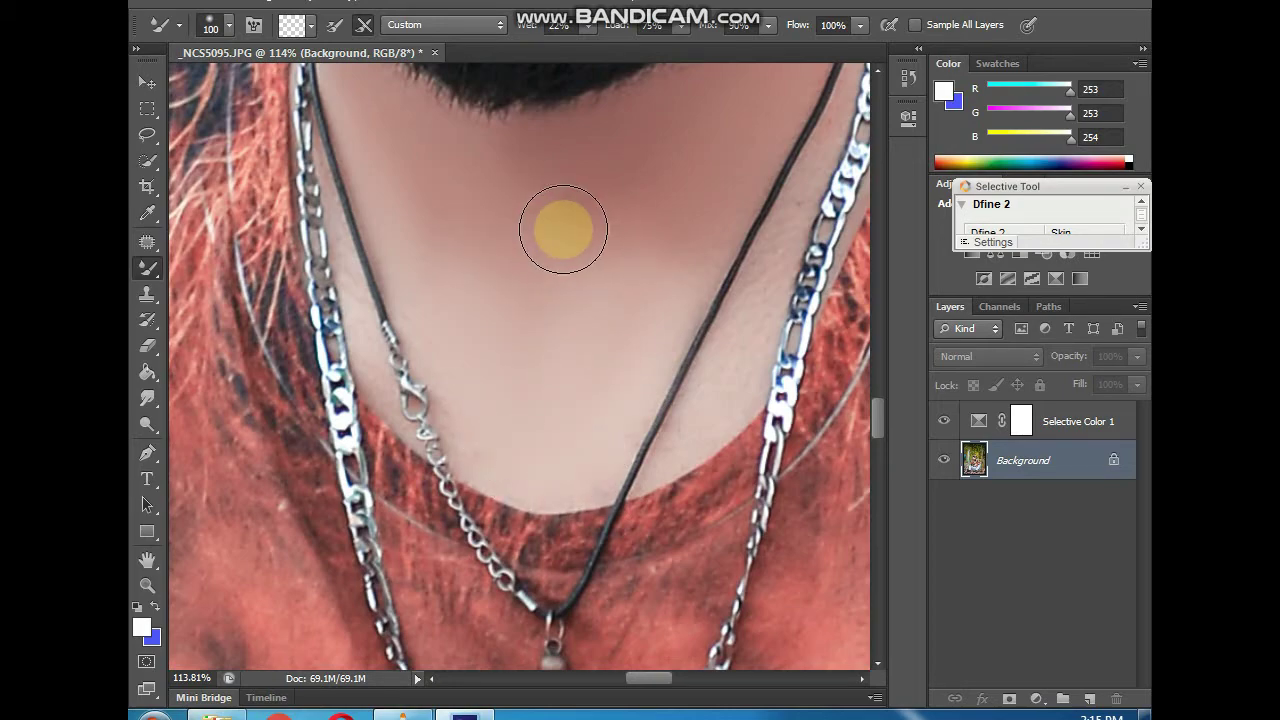
pyautogui.press('[')
pyautogui.press('[')
pyautogui.click(711, 406)
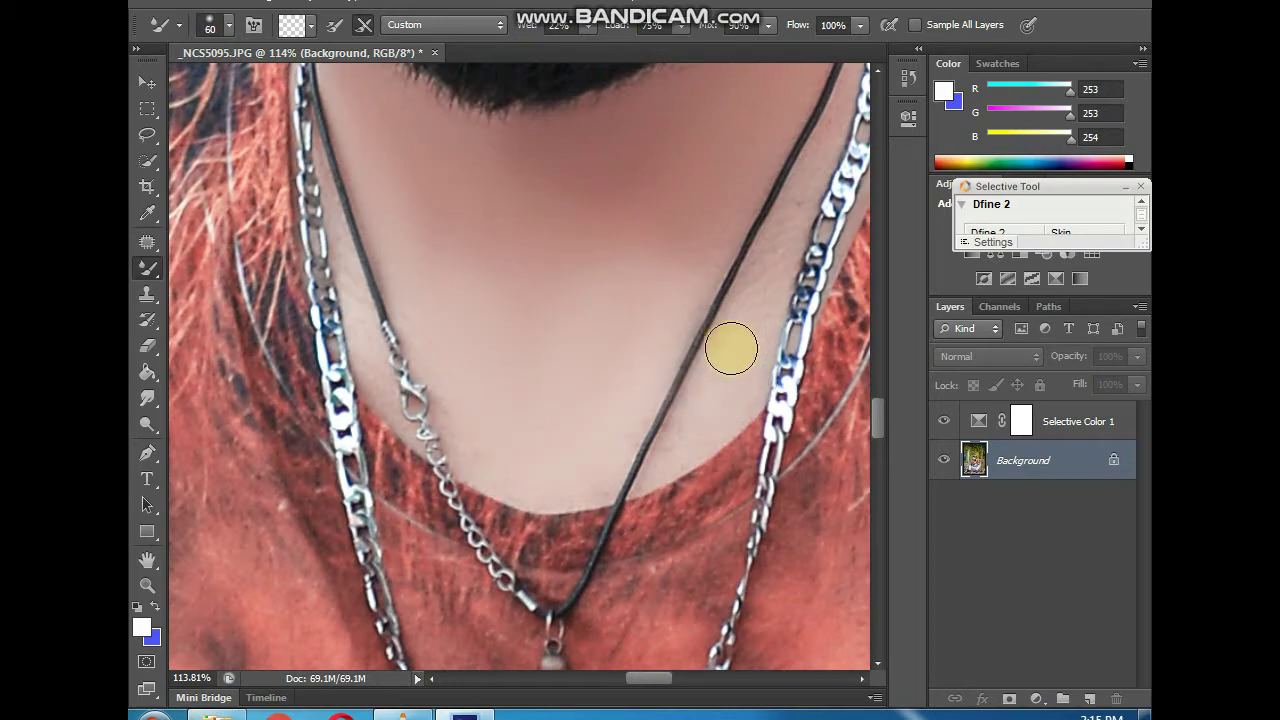
pyautogui.press('[')
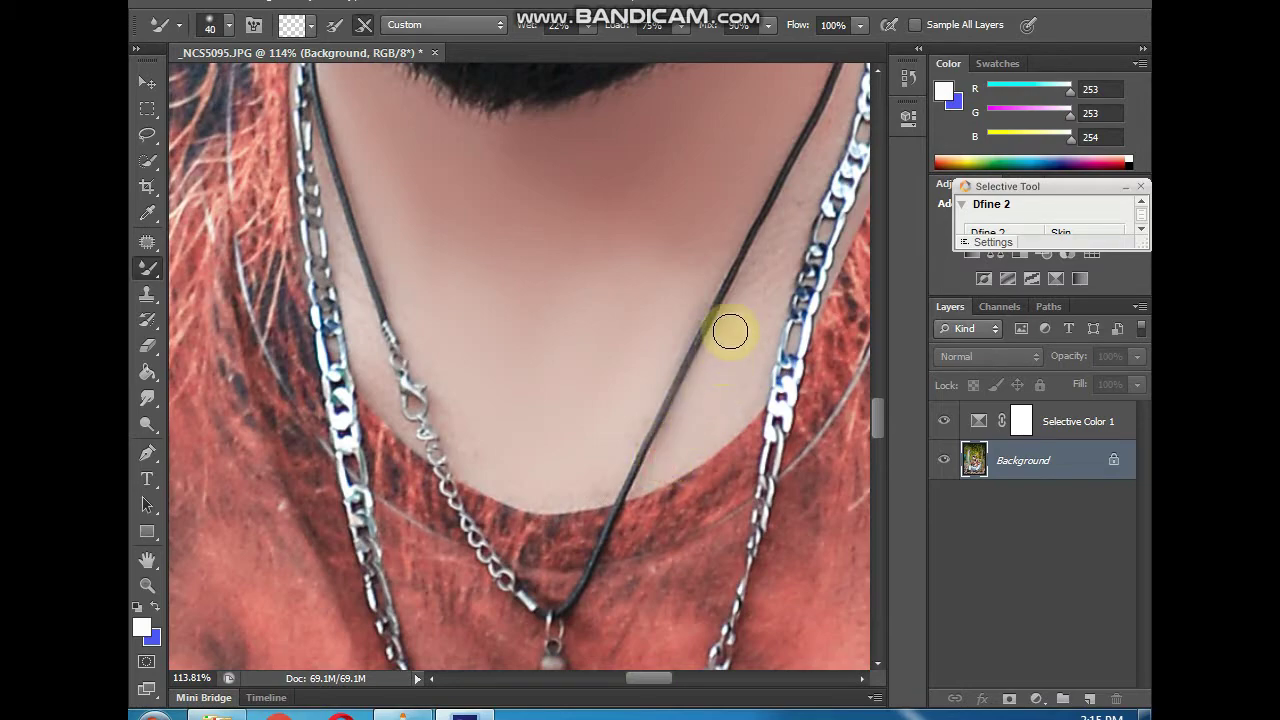
pyautogui.scroll(2, 785, 270)
pyautogui.scroll(1, 800, 293)
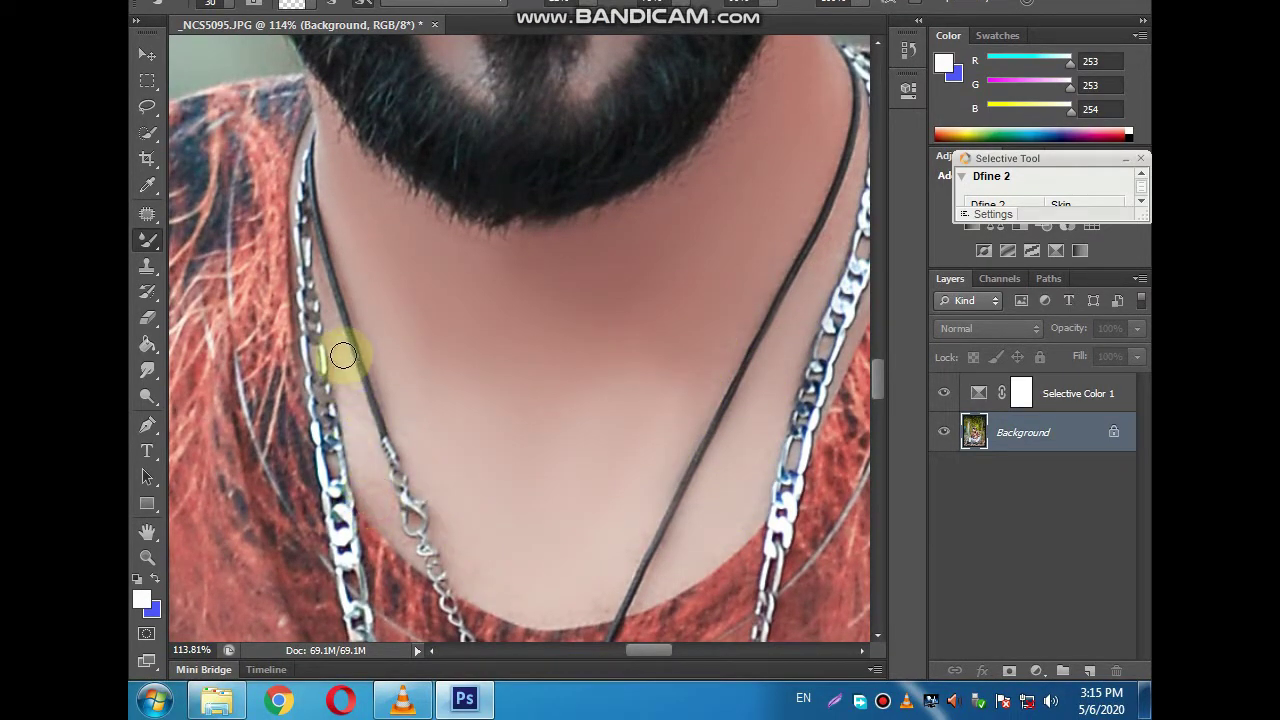
pyautogui.moveTo(746, 481); pyautogui.dragTo(529, 557)
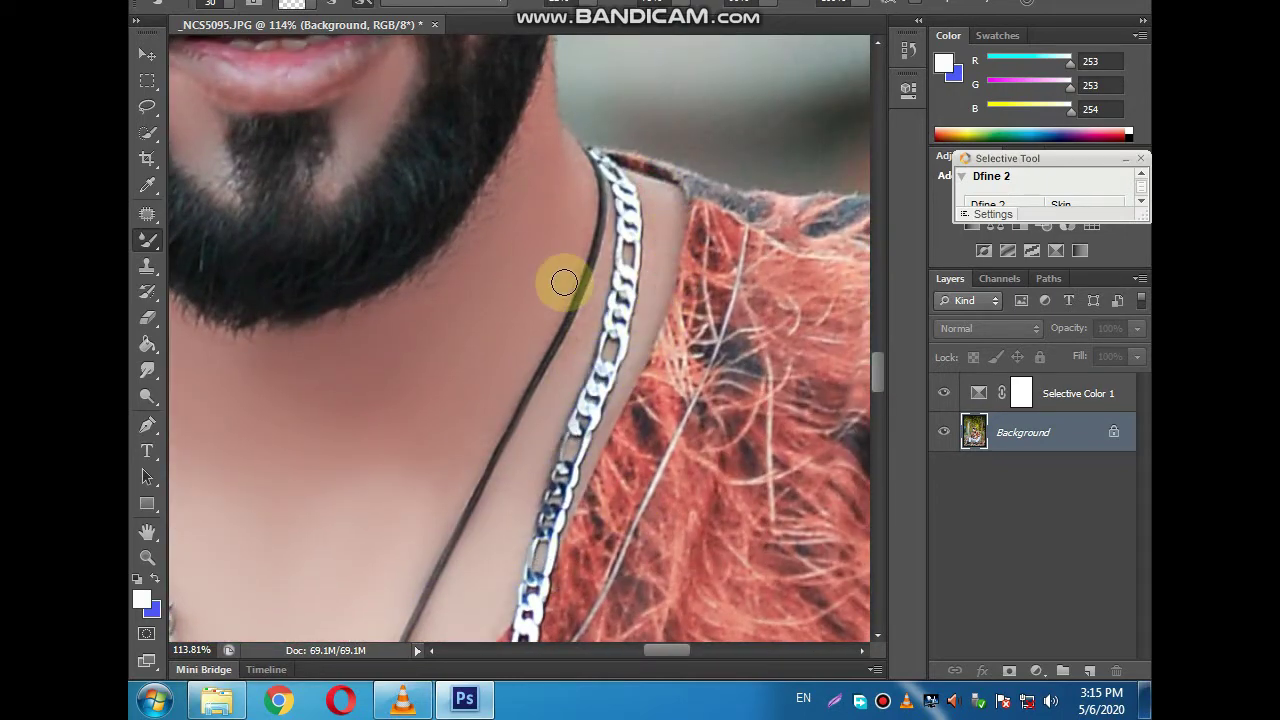
pyautogui.scroll(-3, 563, 277)
pyautogui.scroll(-2, 408, 257)
pyautogui.scroll(-1, 397, 236)
# - With a large brush smooth the forearm, then at size 175 the upper arm and elbow
pyautogui.scroll(2, 703, 461)
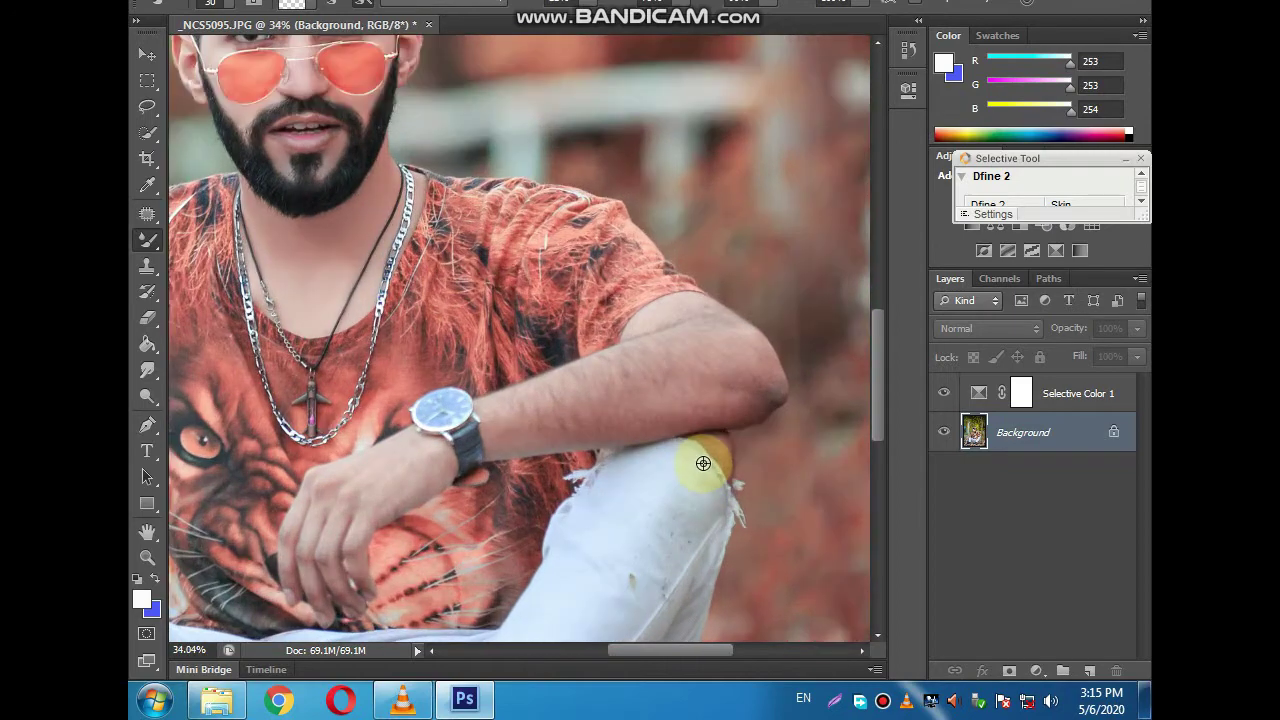
pyautogui.scroll(2, 679, 405)
pyautogui.press(']')
pyautogui.press(']')
pyautogui.press(']')
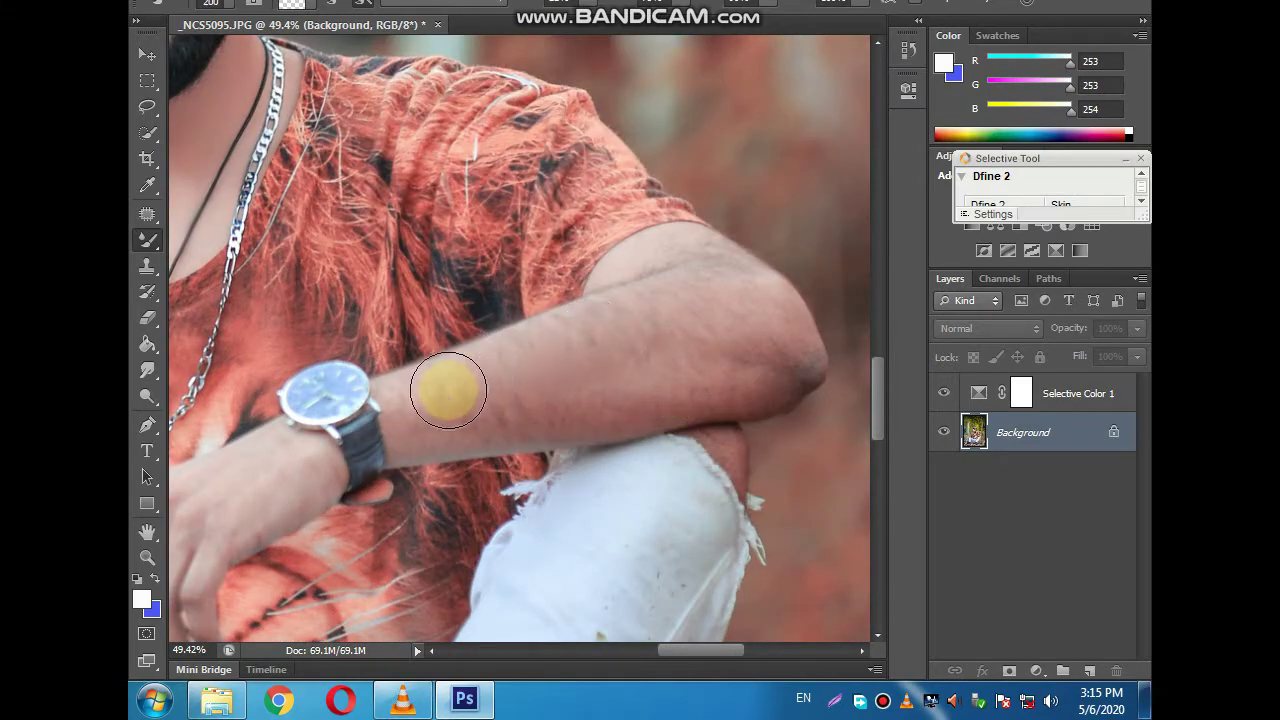
pyautogui.moveTo(646, 331)
pyautogui.mouseDown()
pyautogui.moveTo(727, 356)
pyautogui.moveTo(536, 350)
pyautogui.mouseUp()
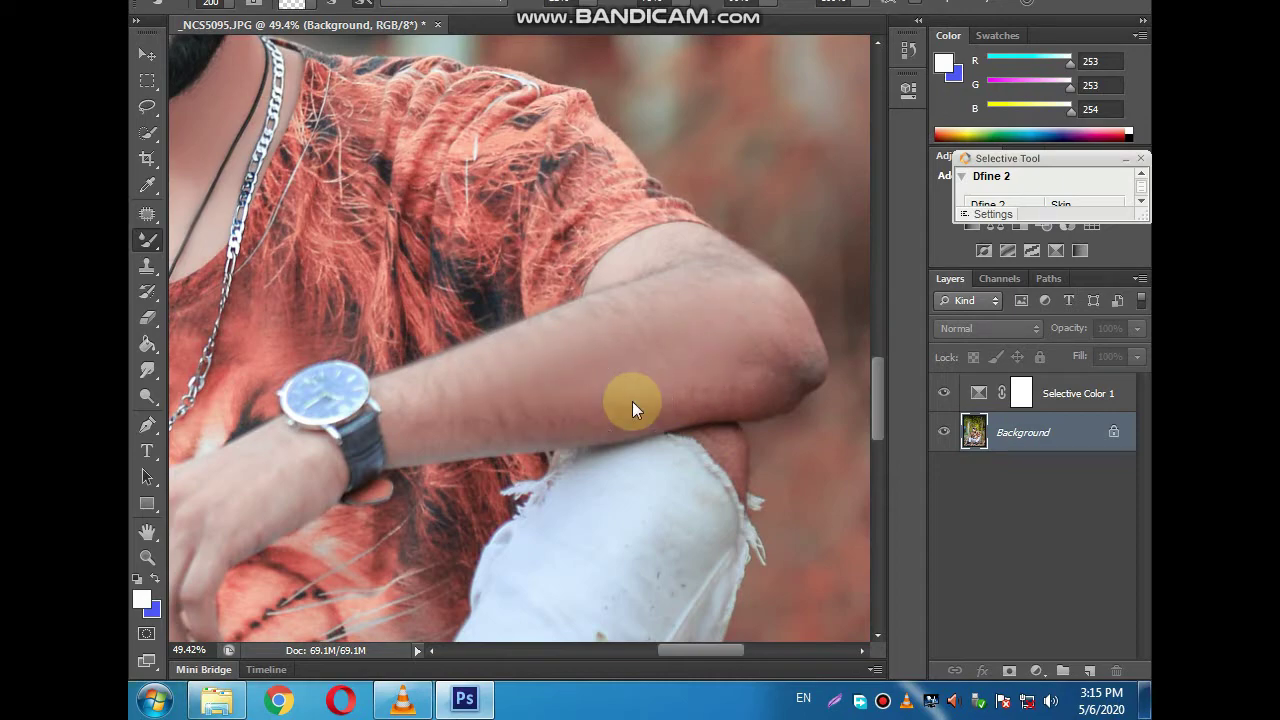
pyautogui.press('[')
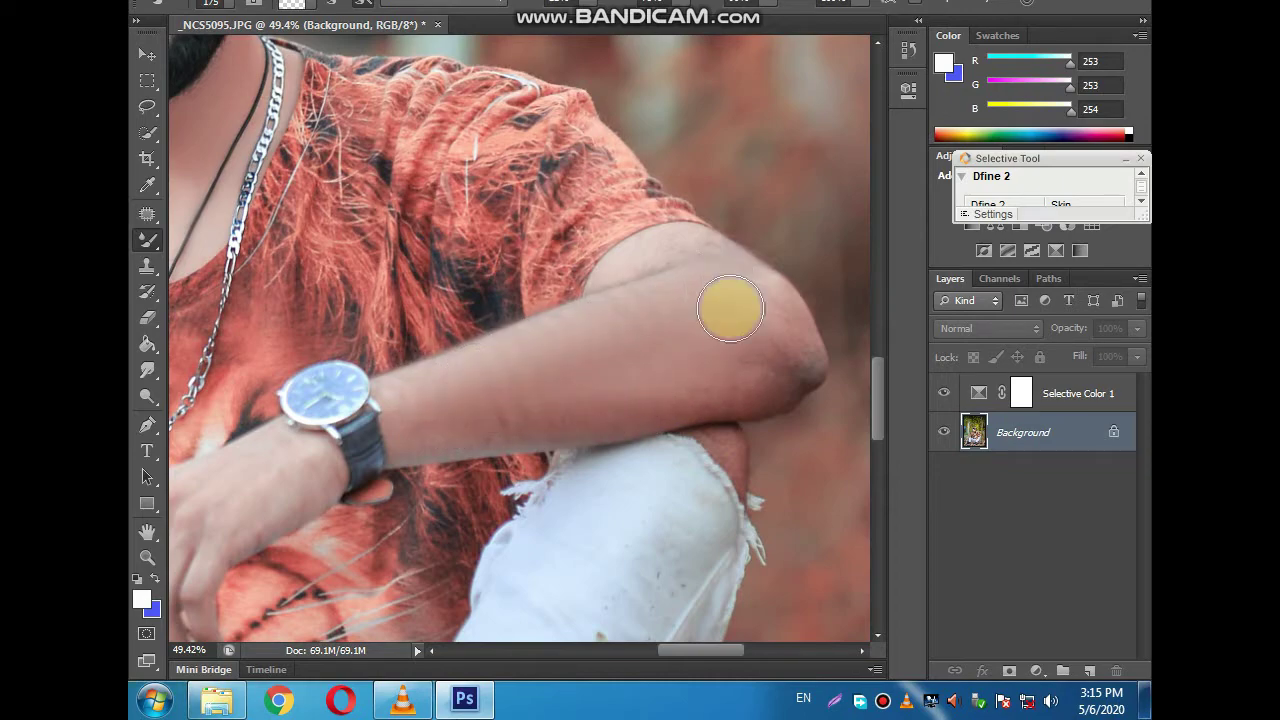
pyautogui.moveTo(730, 308)
pyautogui.mouseDown()
pyautogui.moveTo(500, 423)
pyautogui.moveTo(700, 394)
pyautogui.moveTo(397, 443)
pyautogui.moveTo(697, 403)
pyautogui.moveTo(622, 414)
pyautogui.mouseUp()
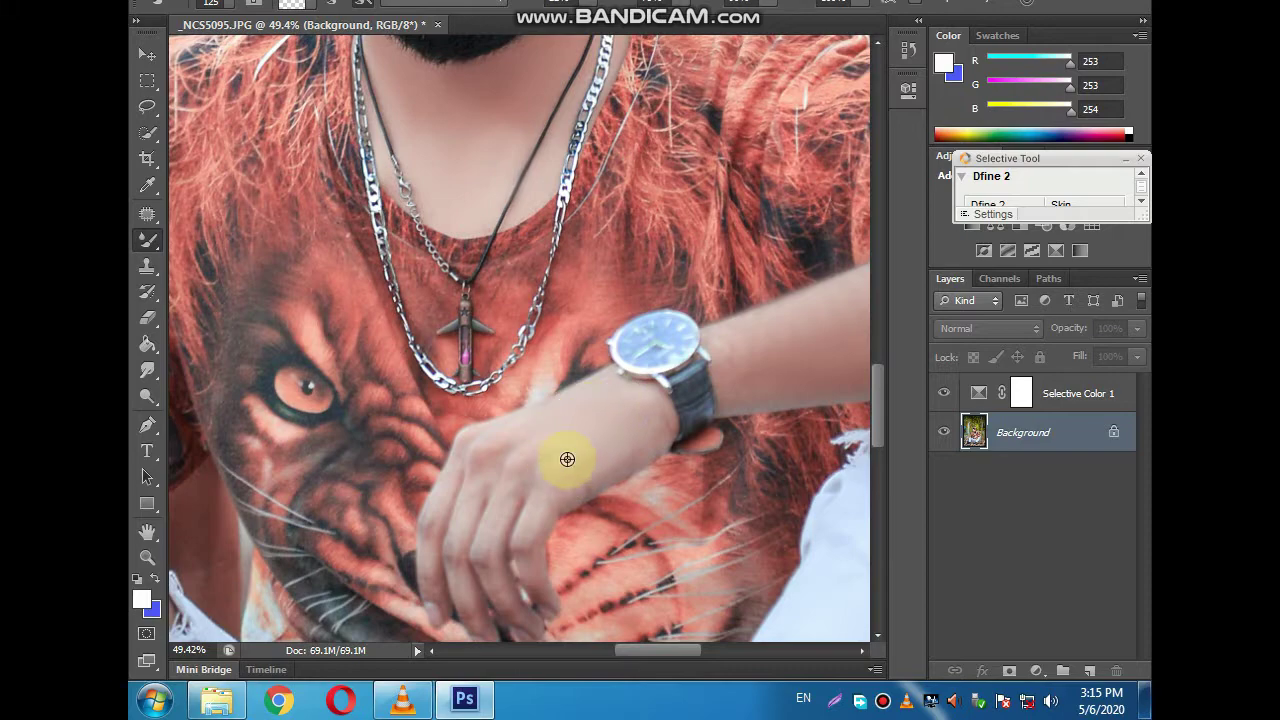
pyautogui.scroll(-5, 520, 458)
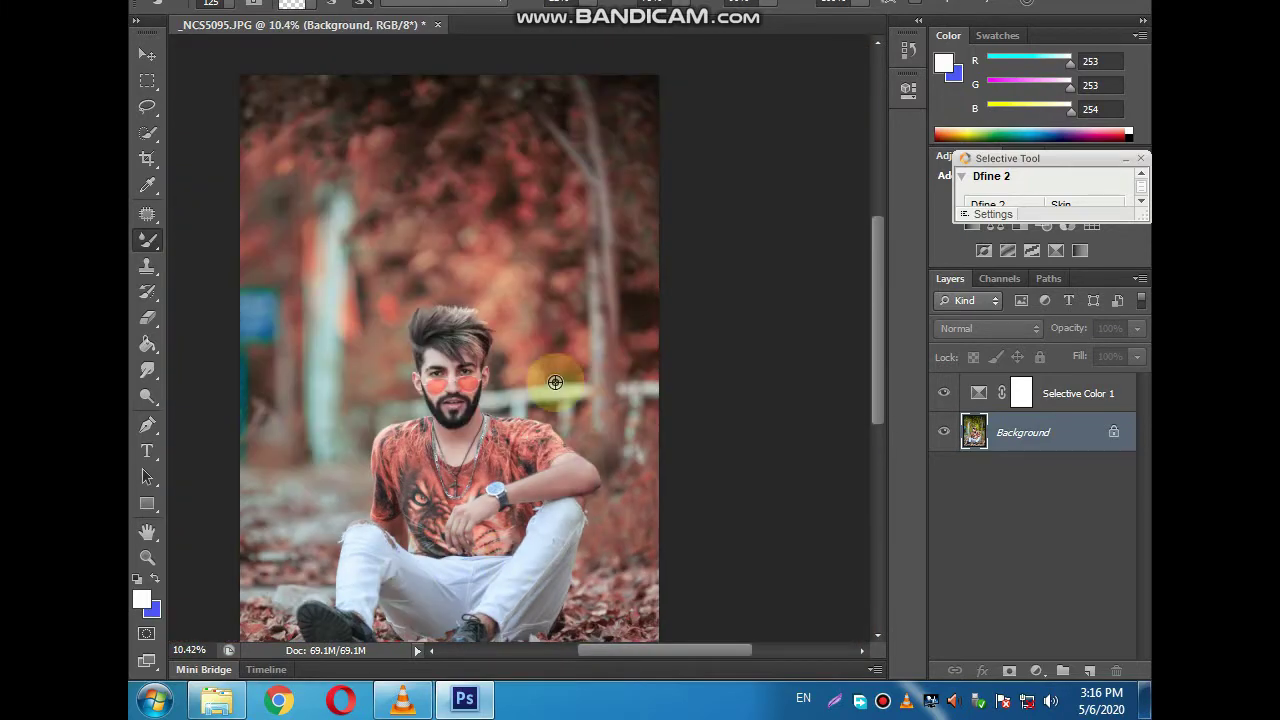
pyautogui.scroll(-1, 389, 191)
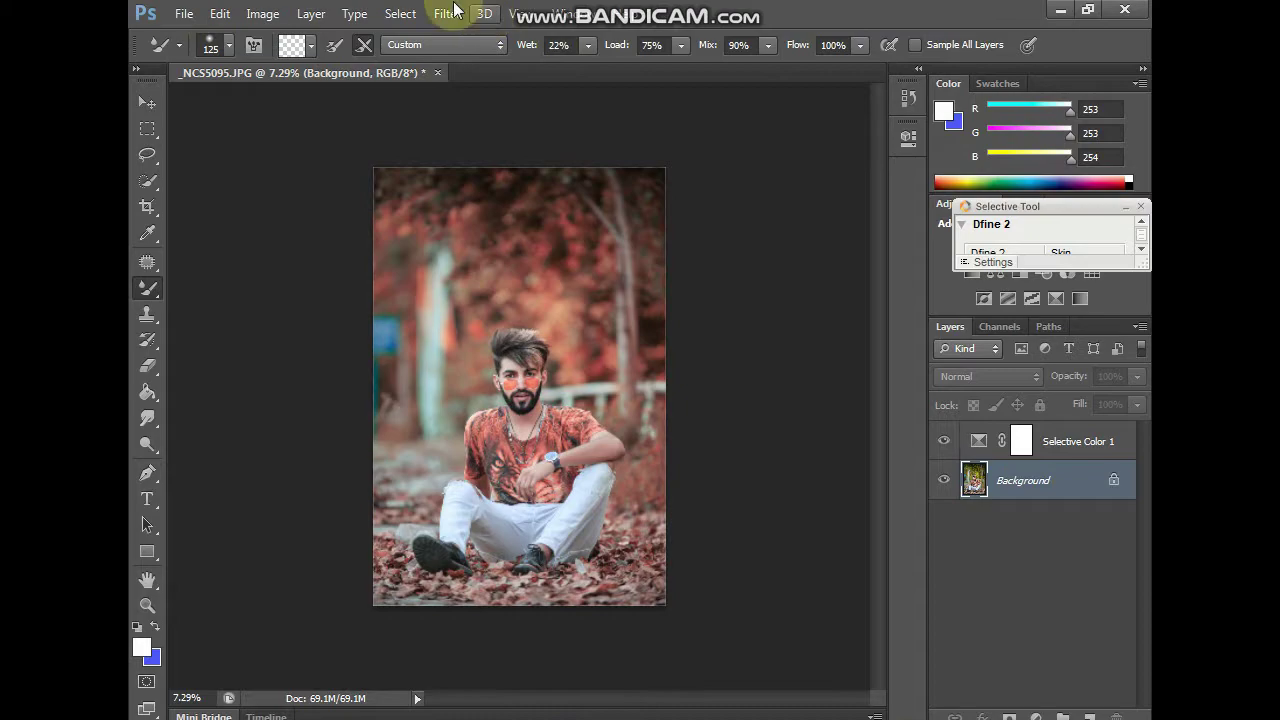
# - Apply Portraiture's Smoothing: High preset, then select Selective Color 1 for merging
pyautogui.click(447, 13)
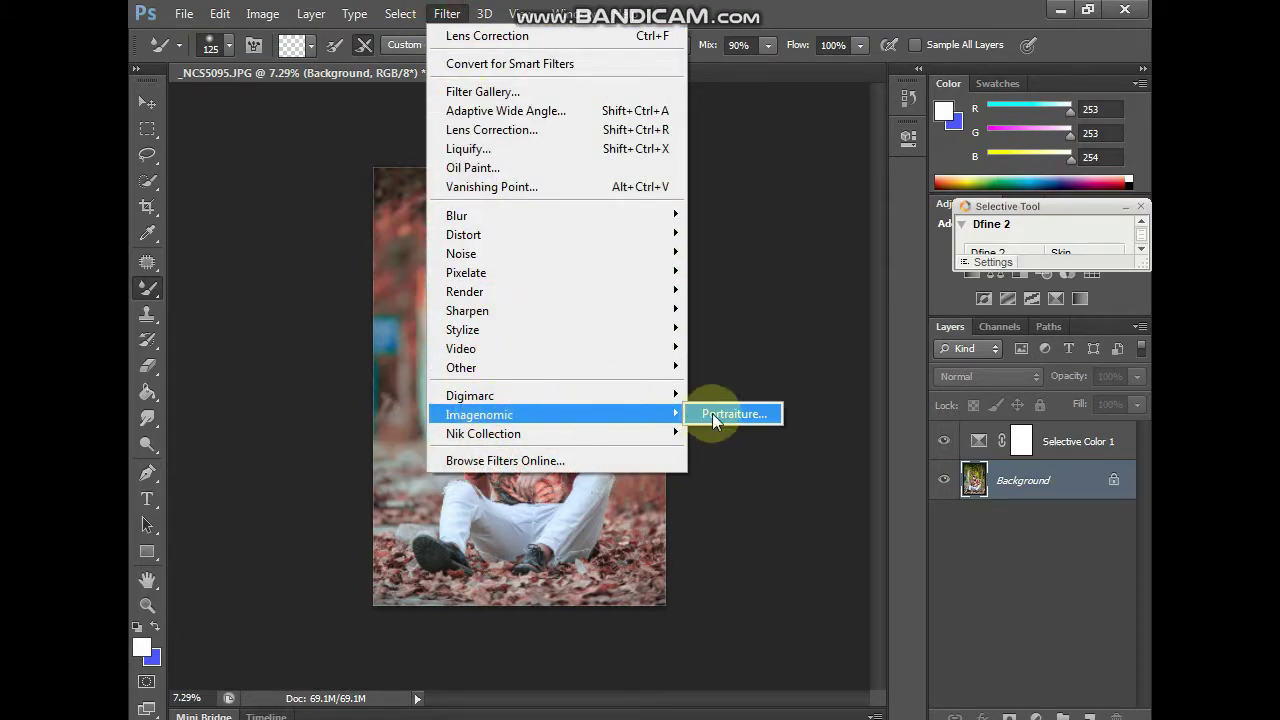
pyautogui.click(712, 413)
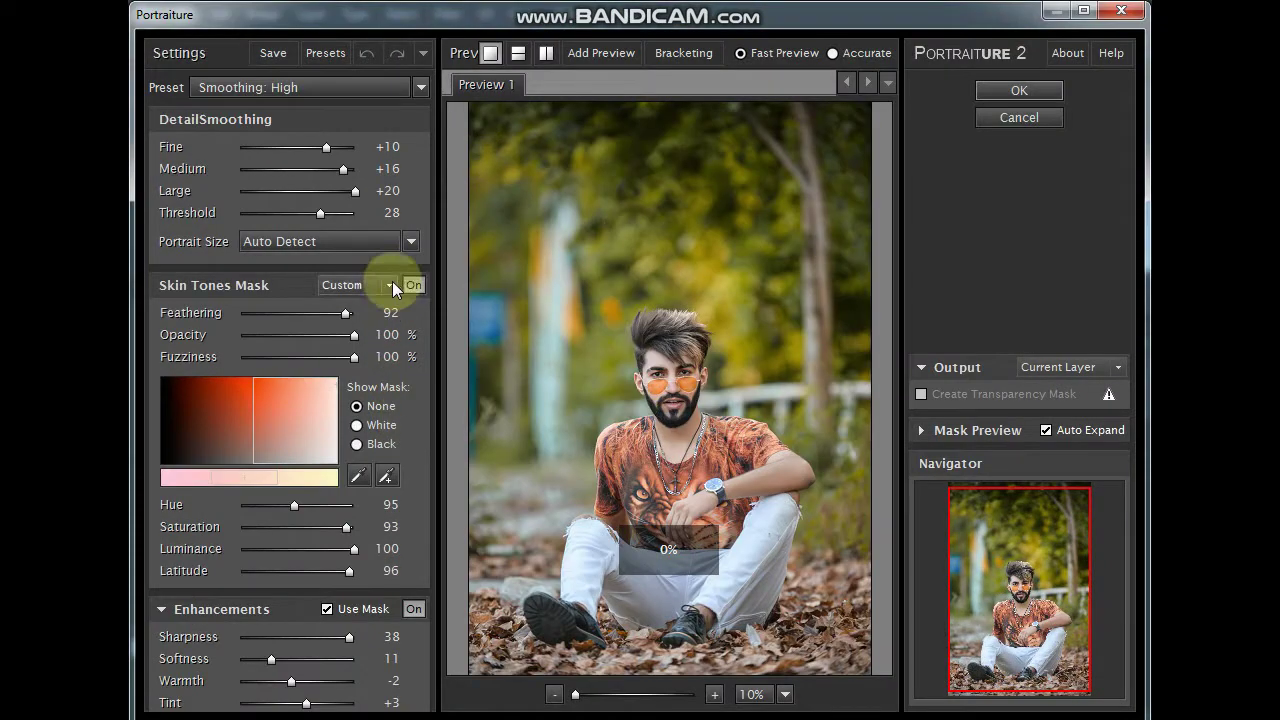
pyautogui.click(657, 421)
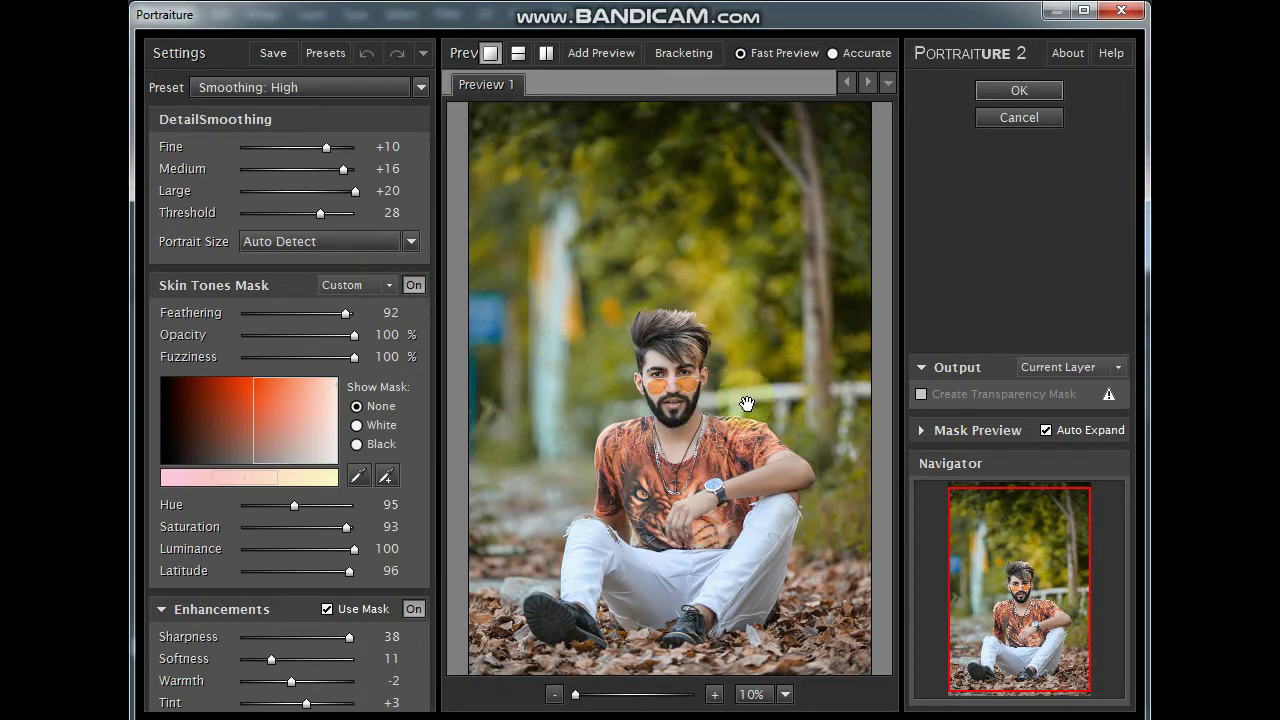
pyautogui.click(305, 88)
pyautogui.click(250, 316)
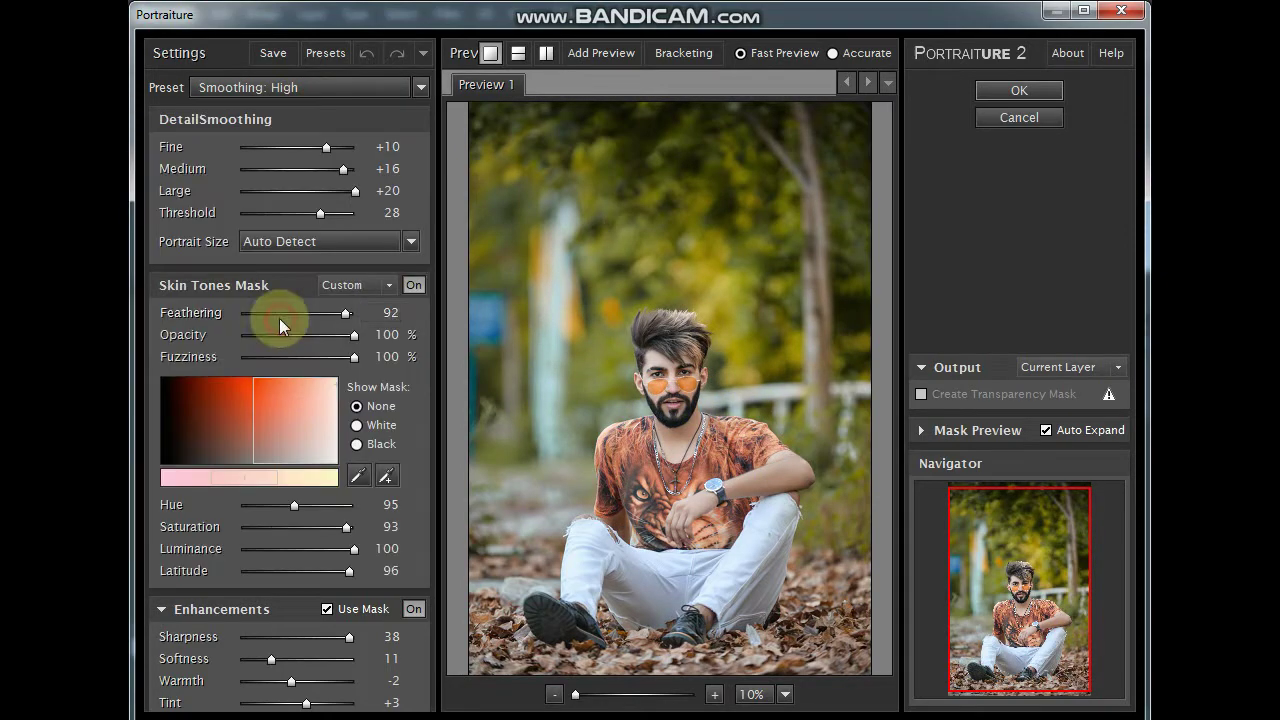
pyautogui.click(1015, 92)
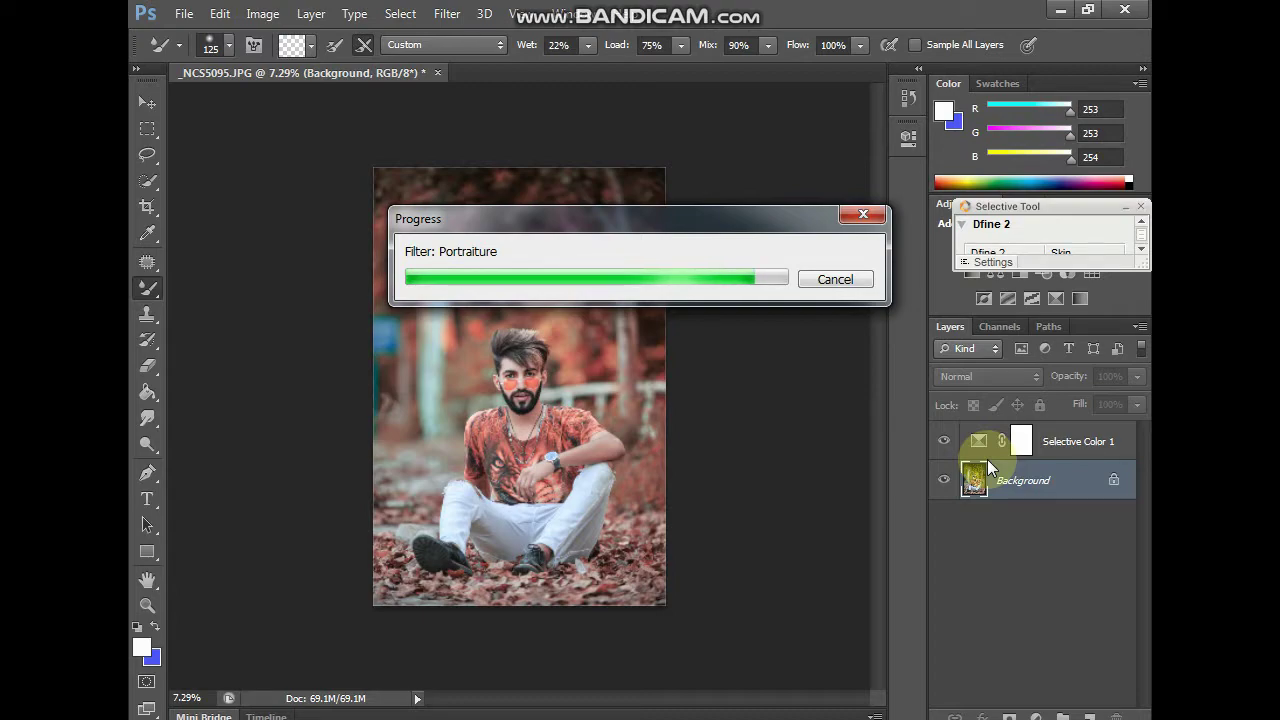
pyautogui.click(1070, 441)
pyautogui.rightClick(1060, 477)
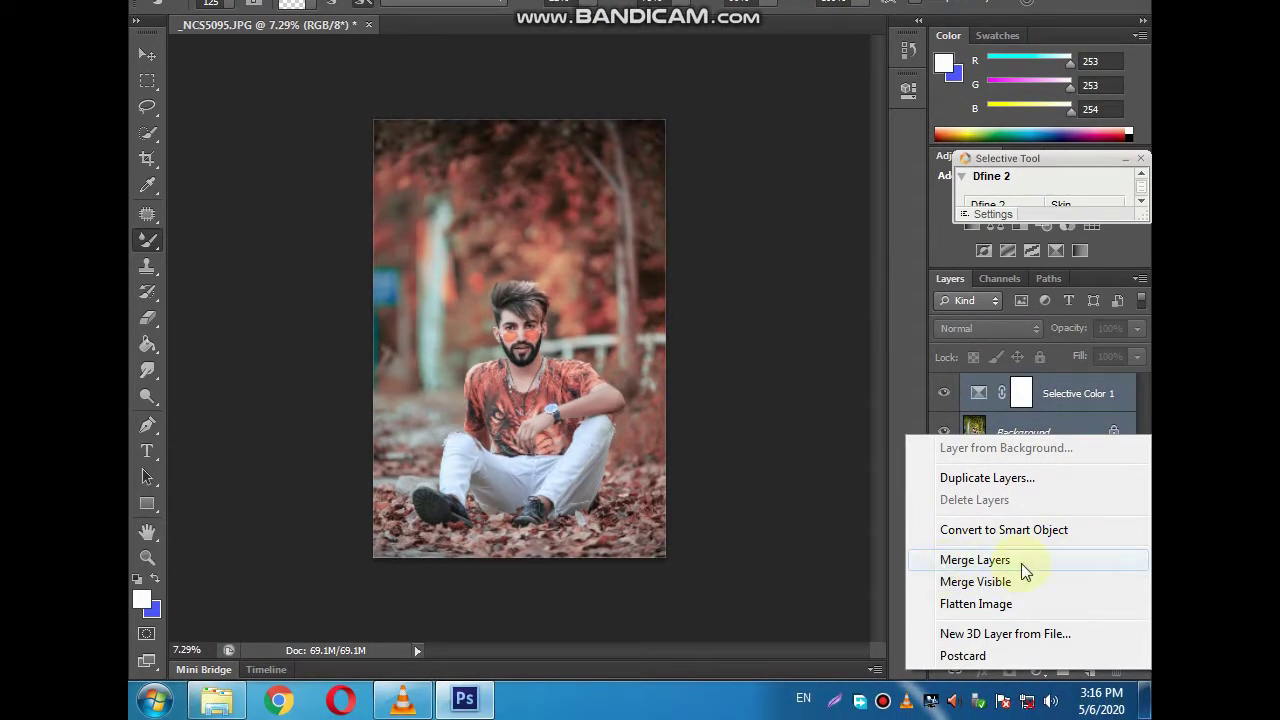
# - Merge Selective Color 1 into the Background and zoom the Liquify preview onto the hair
pyautogui.click(1002, 562)
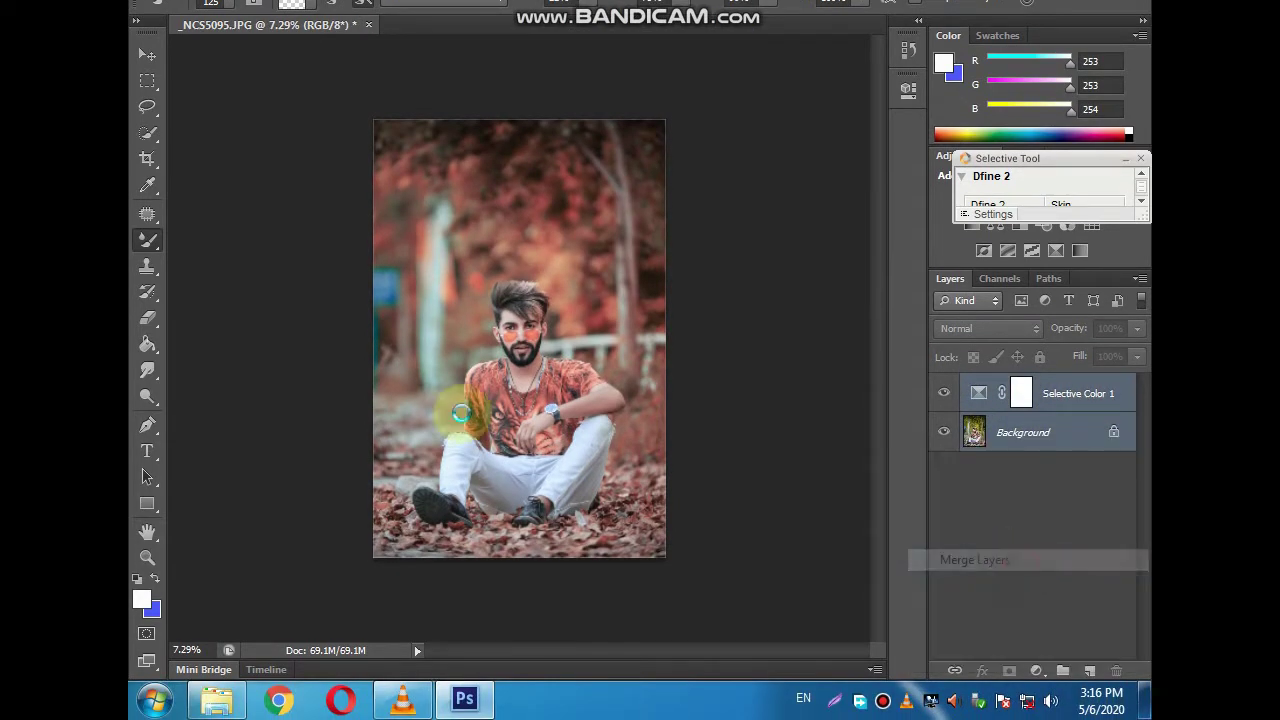
pyautogui.scroll(2, 518, 289)
pyautogui.scroll(2, 520, 287)
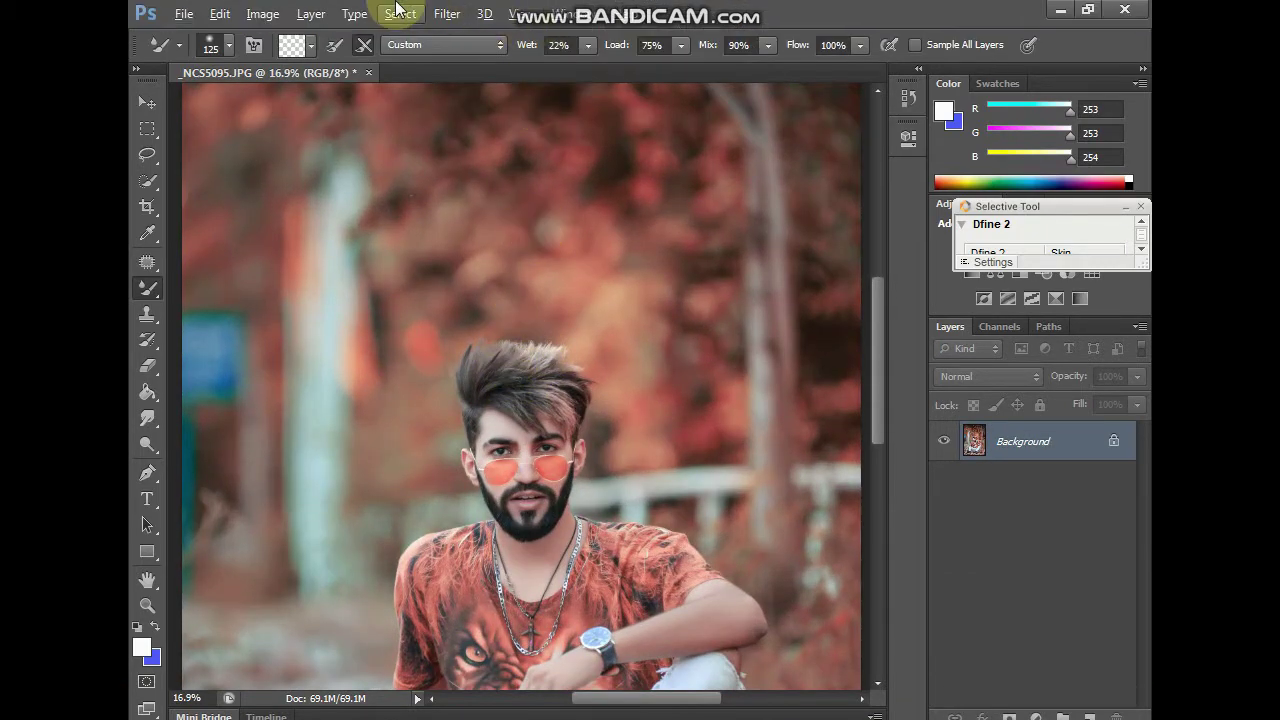
pyautogui.click(447, 13)
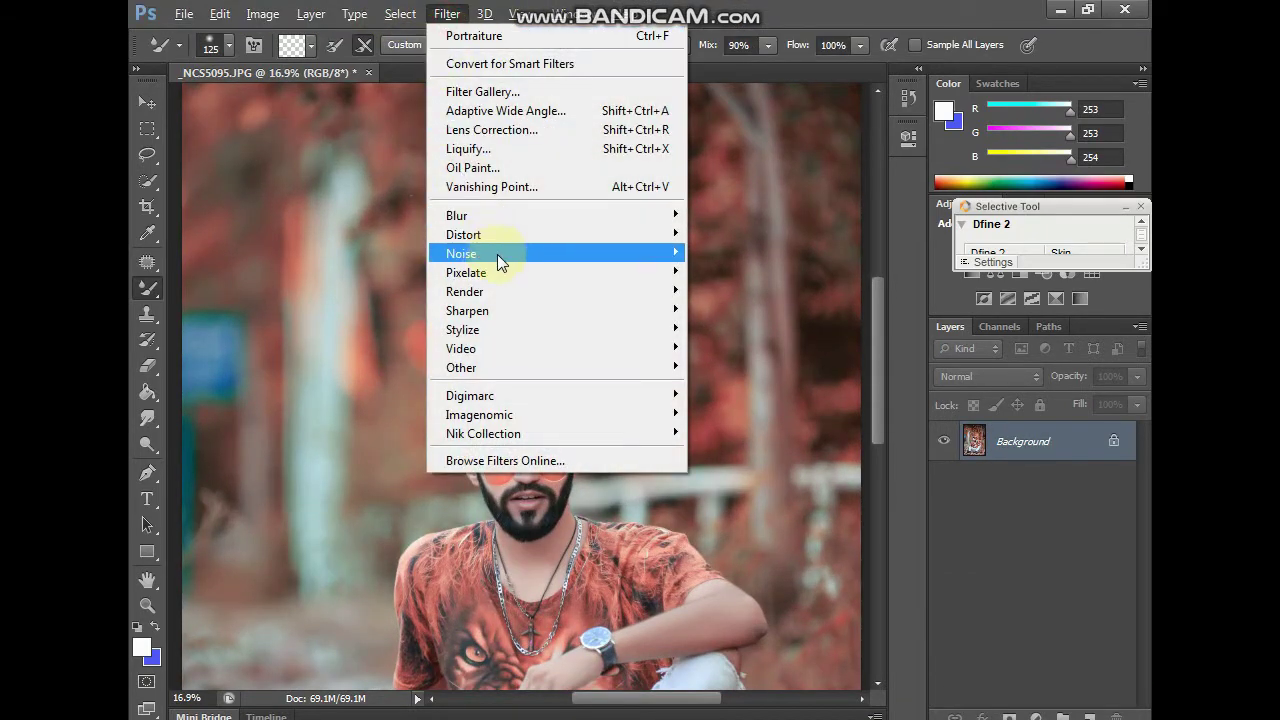
pyautogui.click(545, 154)
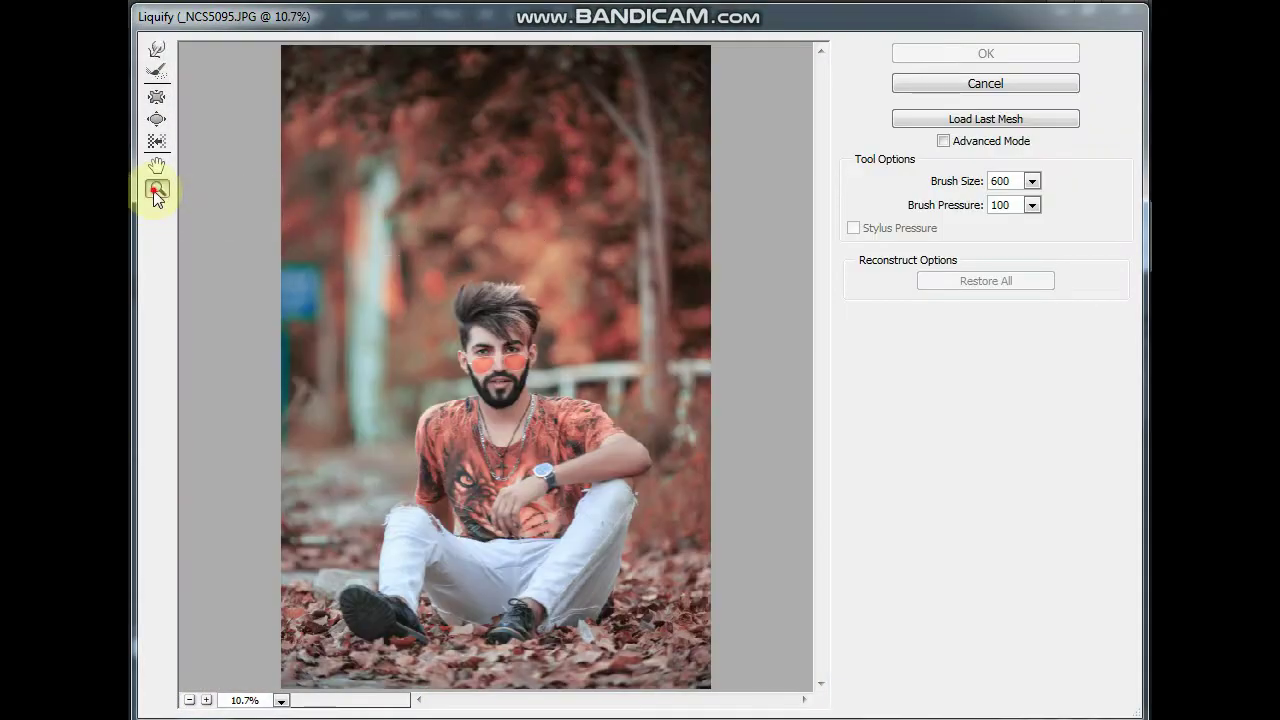
pyautogui.click(492, 300)
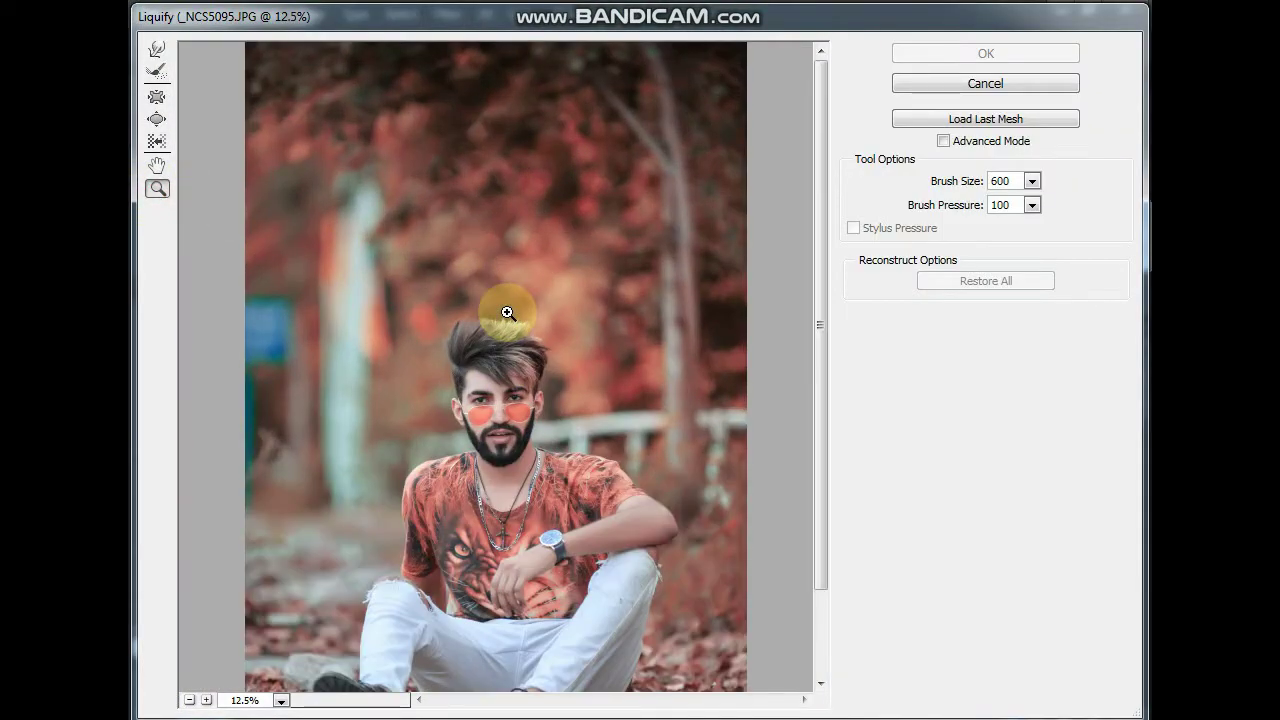
pyautogui.click(510, 370)
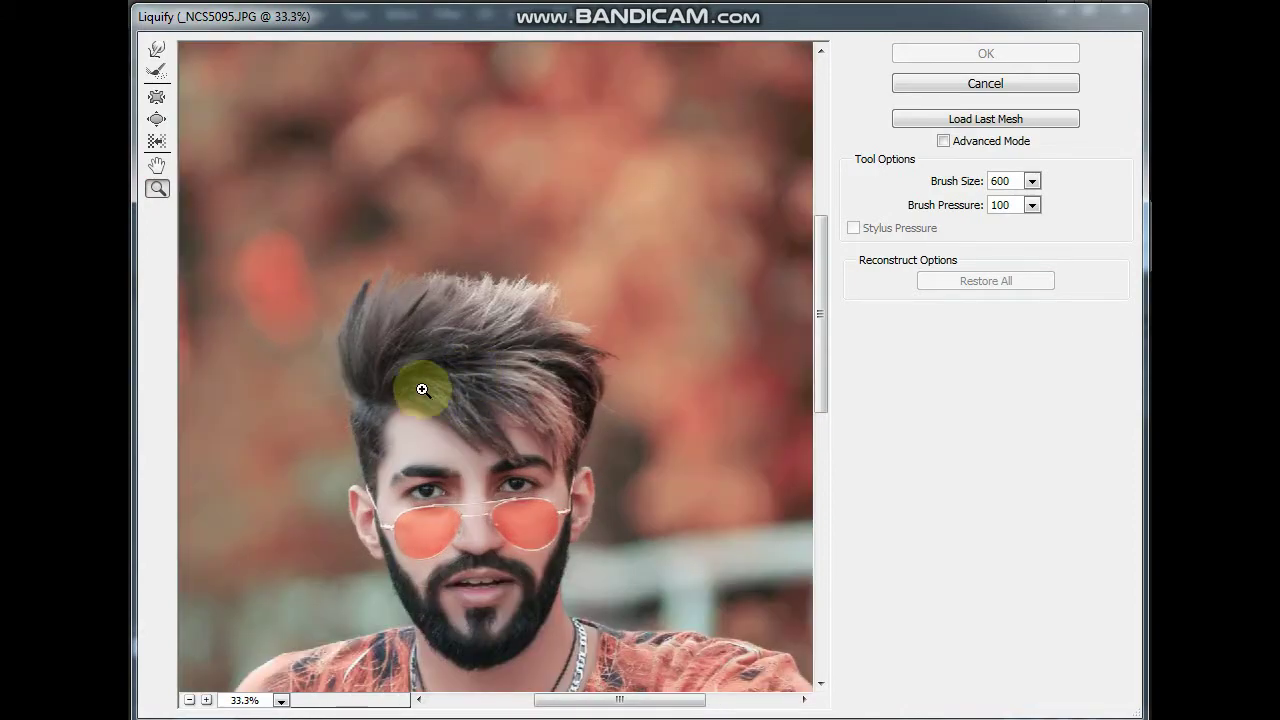
# - With a large Forward Warp brush, push the top and left side of the hair upward
pyautogui.click(157, 50)
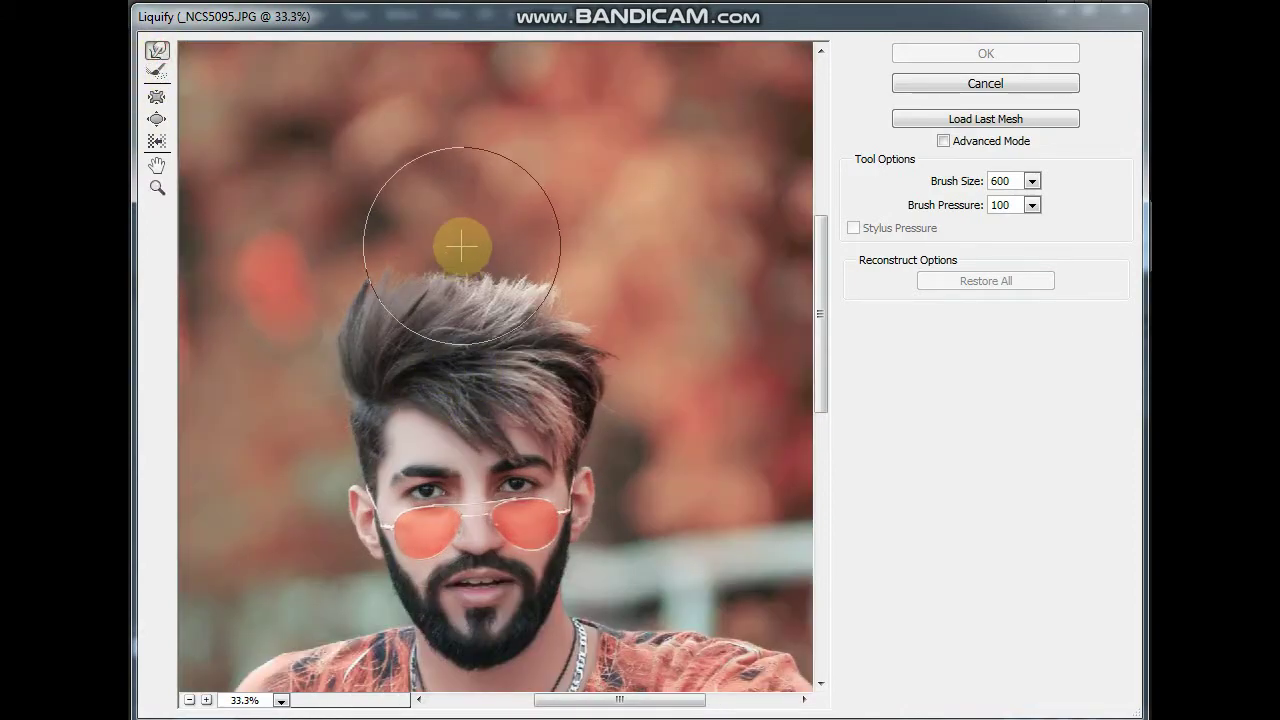
pyautogui.press(']')
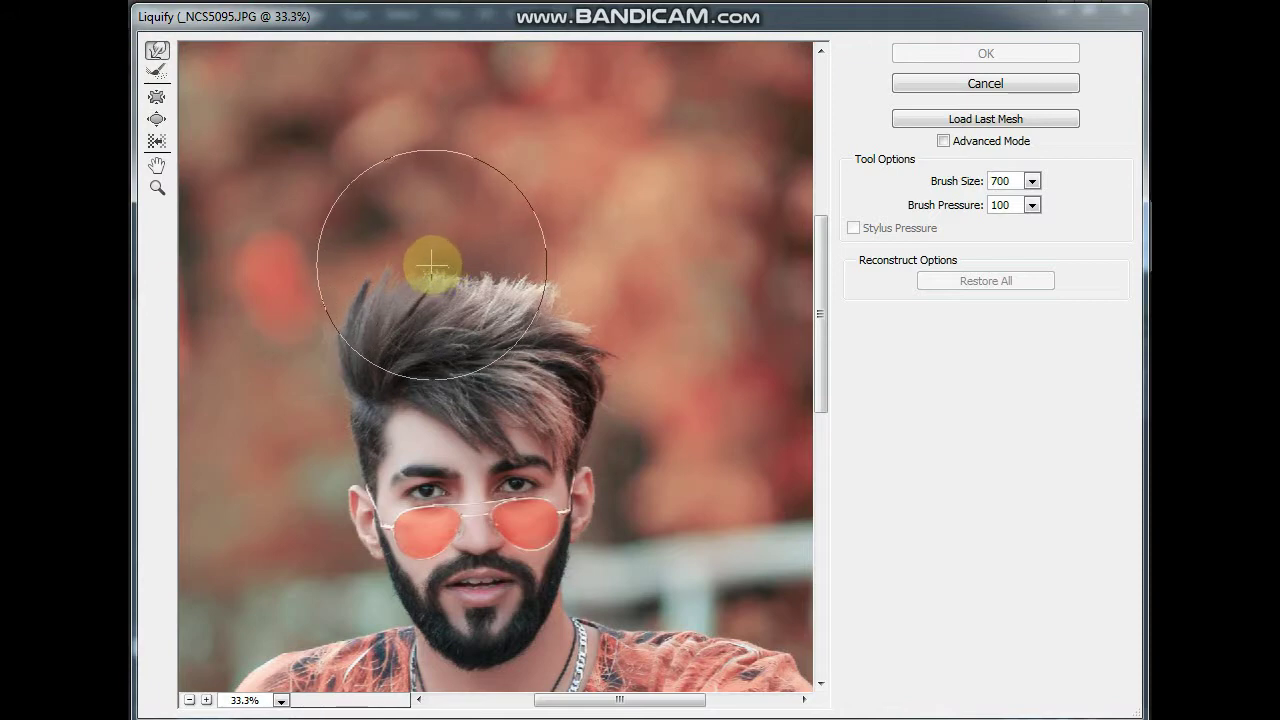
pyautogui.moveTo(423, 240)
pyautogui.mouseDown()
pyautogui.moveTo(557, 258)
pyautogui.moveTo(573, 276)
pyautogui.moveTo(591, 266)
pyautogui.moveTo(543, 263)
pyautogui.mouseUp()
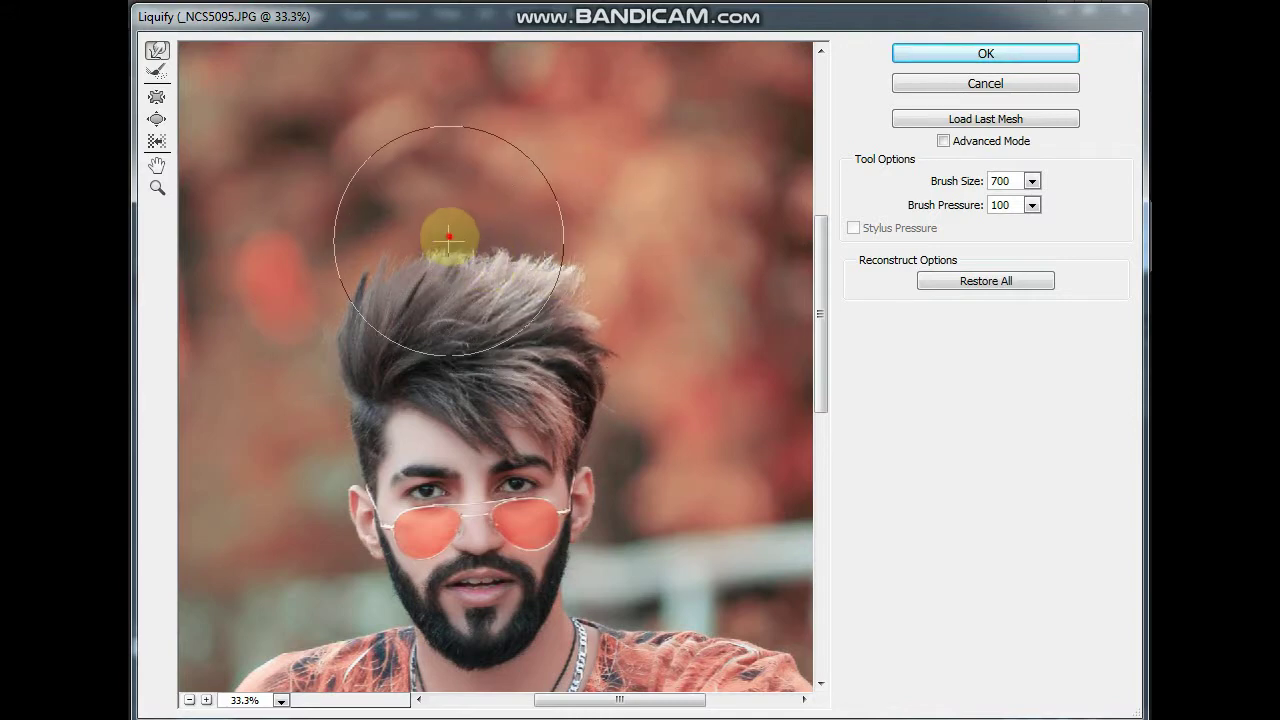
pyautogui.moveTo(449, 227)
pyautogui.mouseDown()
pyautogui.moveTo(374, 223)
pyautogui.moveTo(343, 300)
pyautogui.moveTo(329, 294)
pyautogui.moveTo(509, 243)
pyautogui.moveTo(523, 277)
pyautogui.moveTo(514, 286)
pyautogui.moveTo(486, 271)
pyautogui.moveTo(541, 328)
pyautogui.mouseUp()
# - Smooth the hair's right edge with a smaller warp brush and apply the Liquify
pyautogui.press('[')
pyautogui.press('[')
pyautogui.press('[')
pyautogui.press('[')
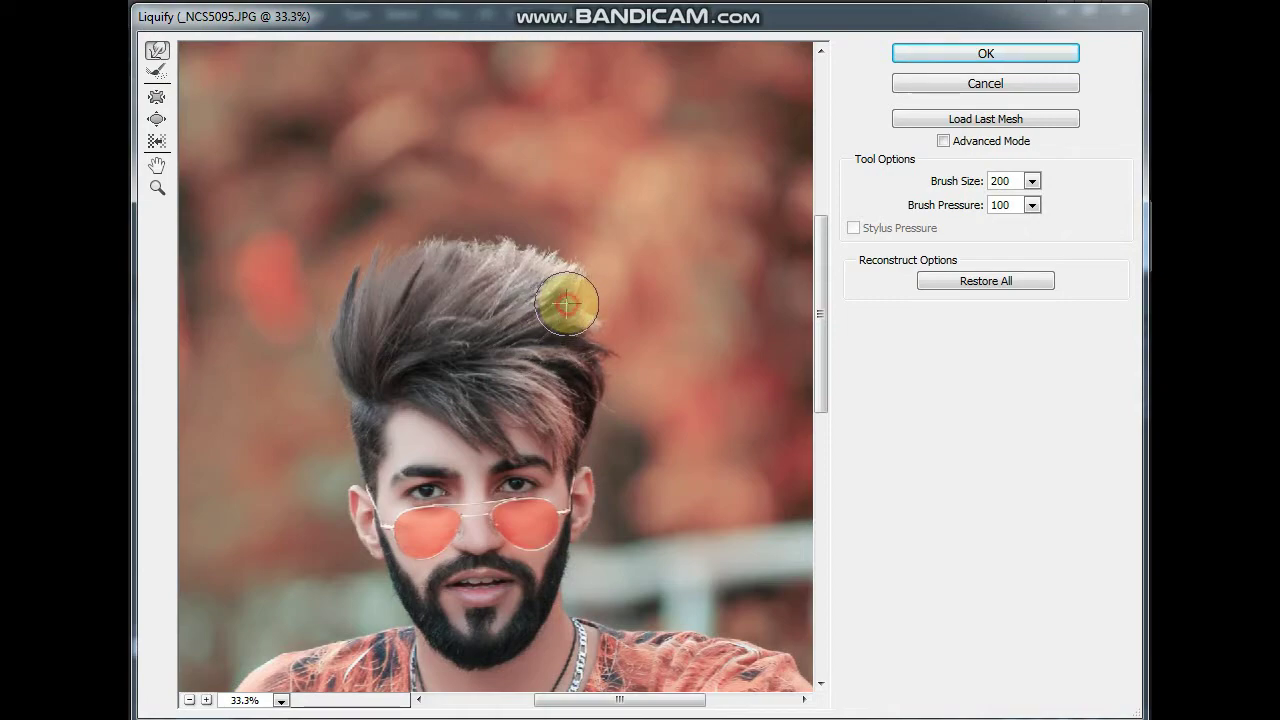
pyautogui.moveTo(582, 305)
pyautogui.mouseDown()
pyautogui.moveTo(574, 327)
pyautogui.moveTo(576, 298)
pyautogui.mouseUp()
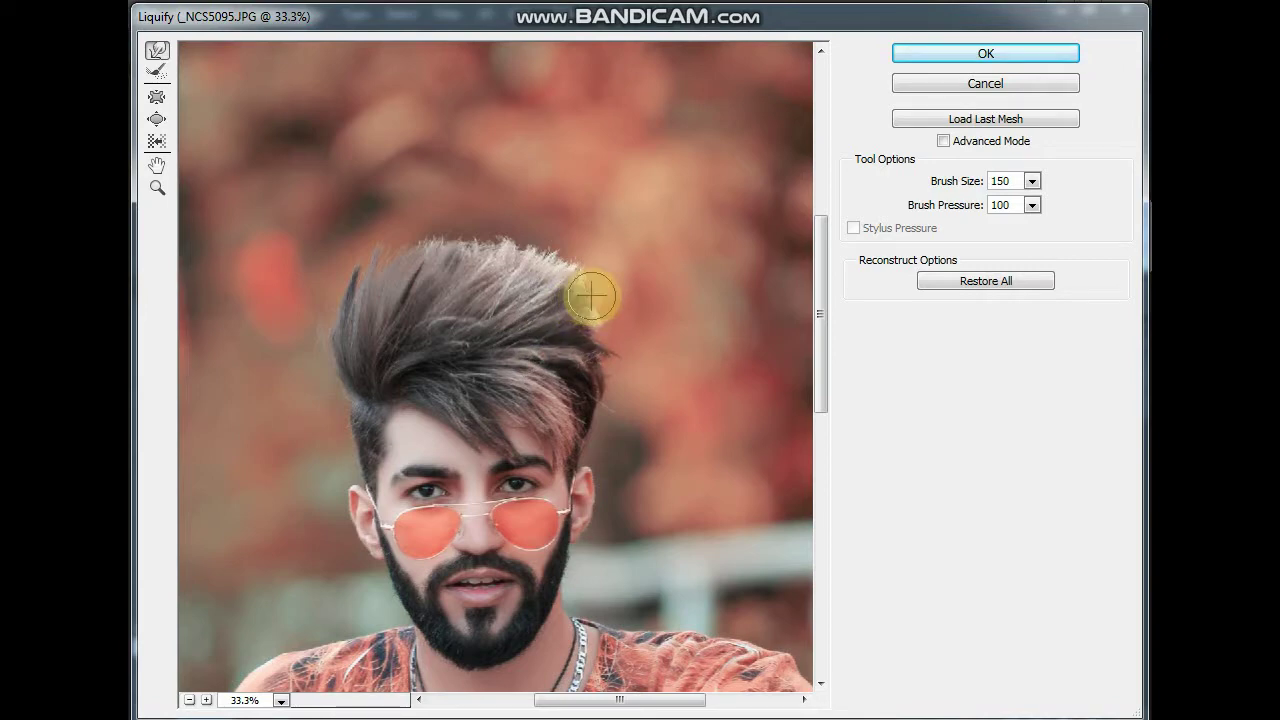
pyautogui.moveTo(592, 296)
pyautogui.mouseDown()
pyautogui.moveTo(570, 318)
pyautogui.moveTo(451, 271)
pyautogui.moveTo(434, 251)
pyautogui.moveTo(349, 306)
pyautogui.moveTo(354, 337)
pyautogui.moveTo(355, 318)
pyautogui.moveTo(477, 248)
pyautogui.moveTo(560, 276)
pyautogui.moveTo(629, 347)
pyautogui.moveTo(744, 243)
pyautogui.mouseUp()
pyautogui.press(']')
pyautogui.press(']')
pyautogui.press('[')
pyautogui.press('[')
pyautogui.press('[')
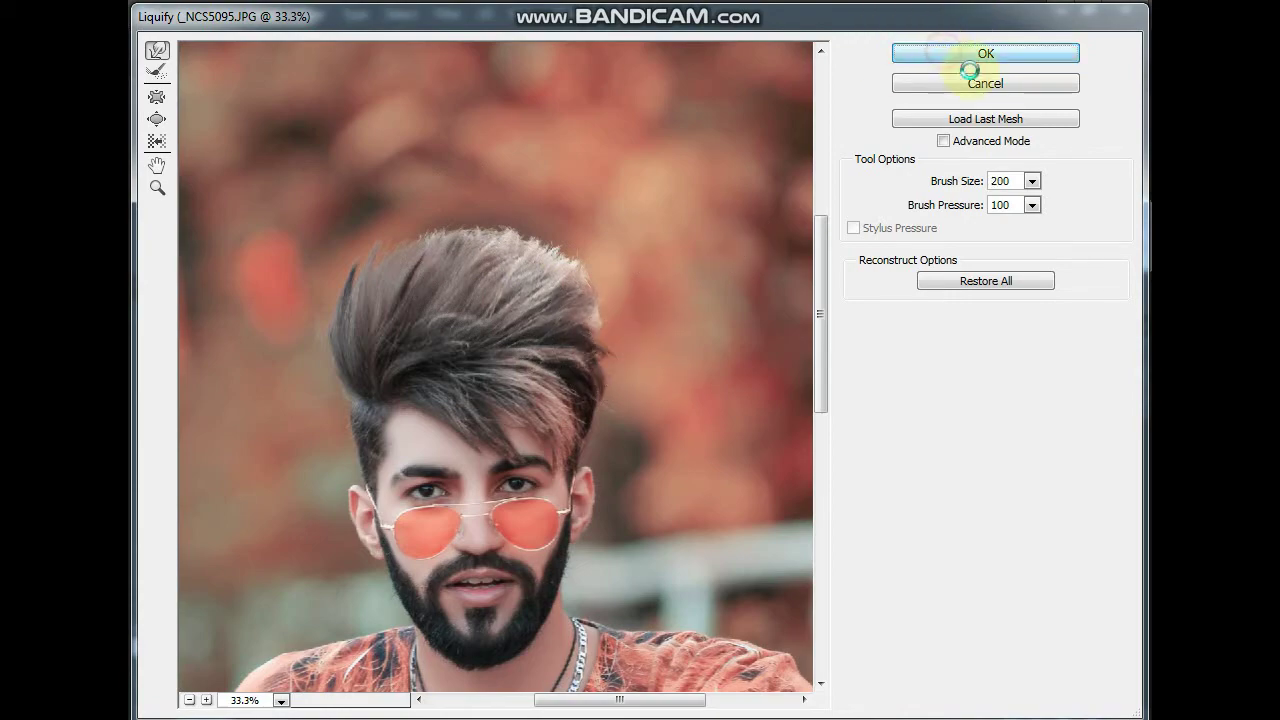
pyautogui.click(569, 263)
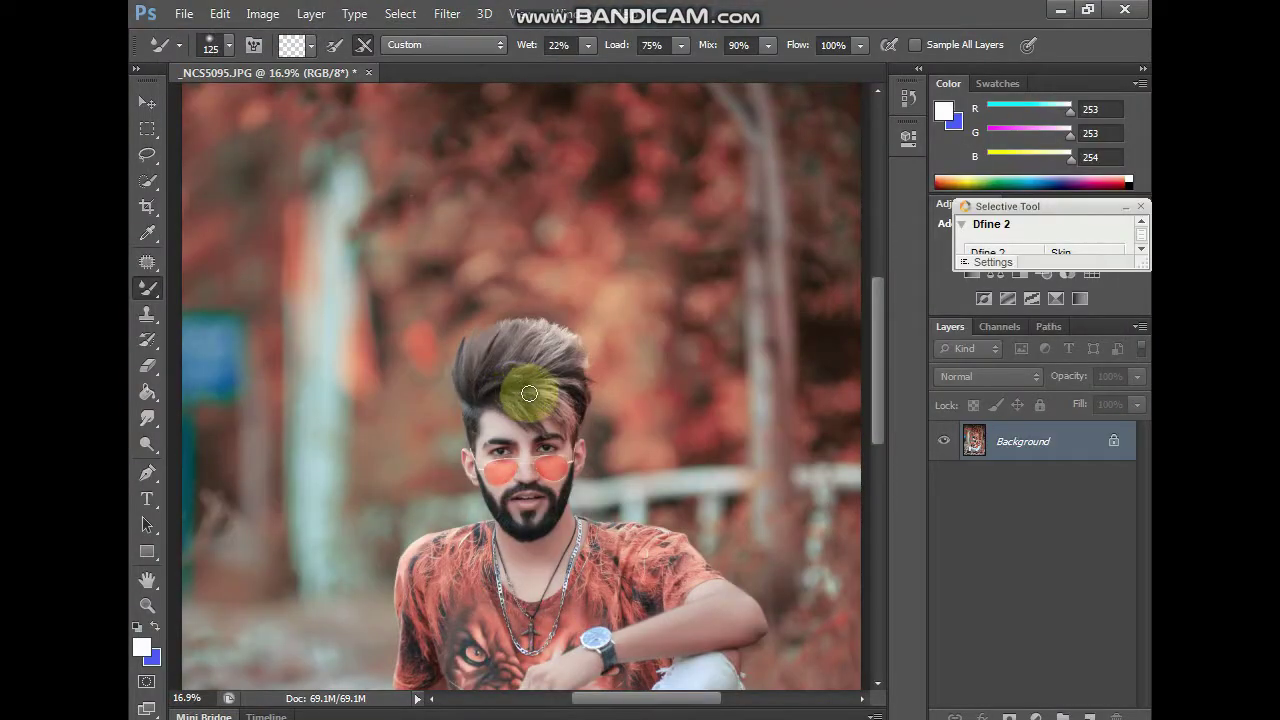
# - Blend the top of the hair with the Mixer Brush and patch the area above it with clean background
pyautogui.moveTo(529, 394); pyautogui.dragTo(541, 364)
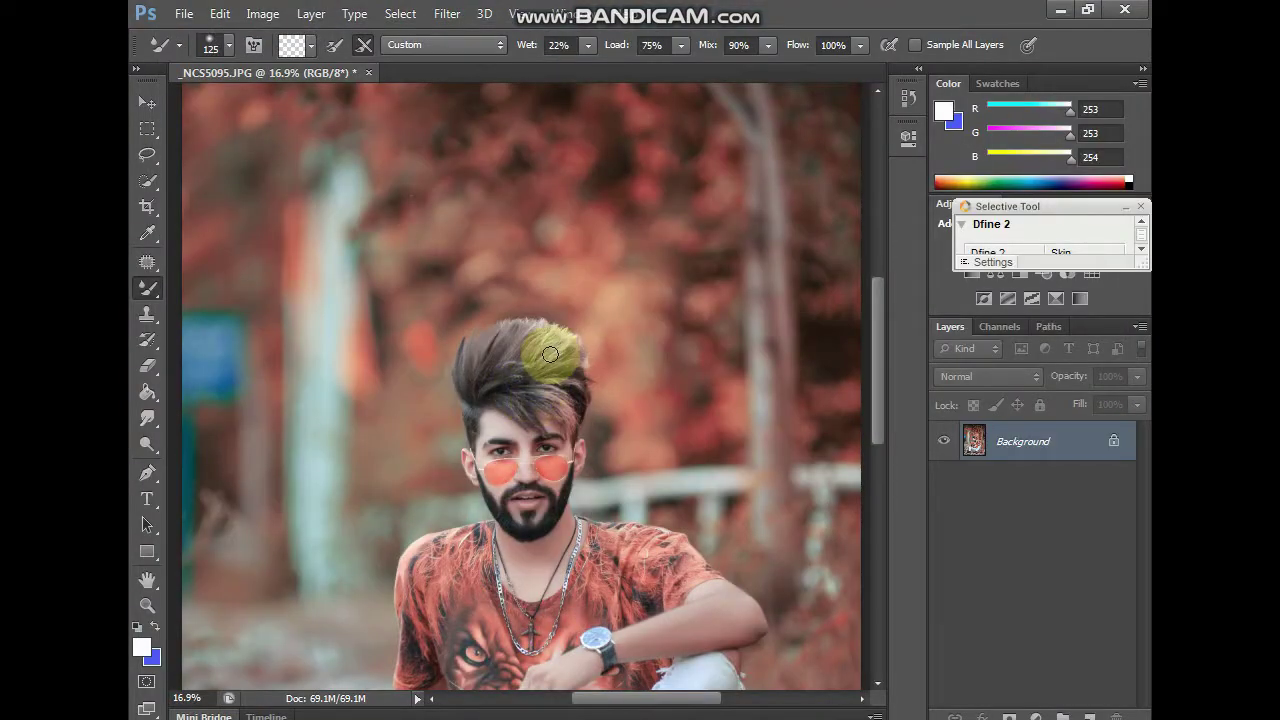
pyautogui.scroll(3, 582, 243)
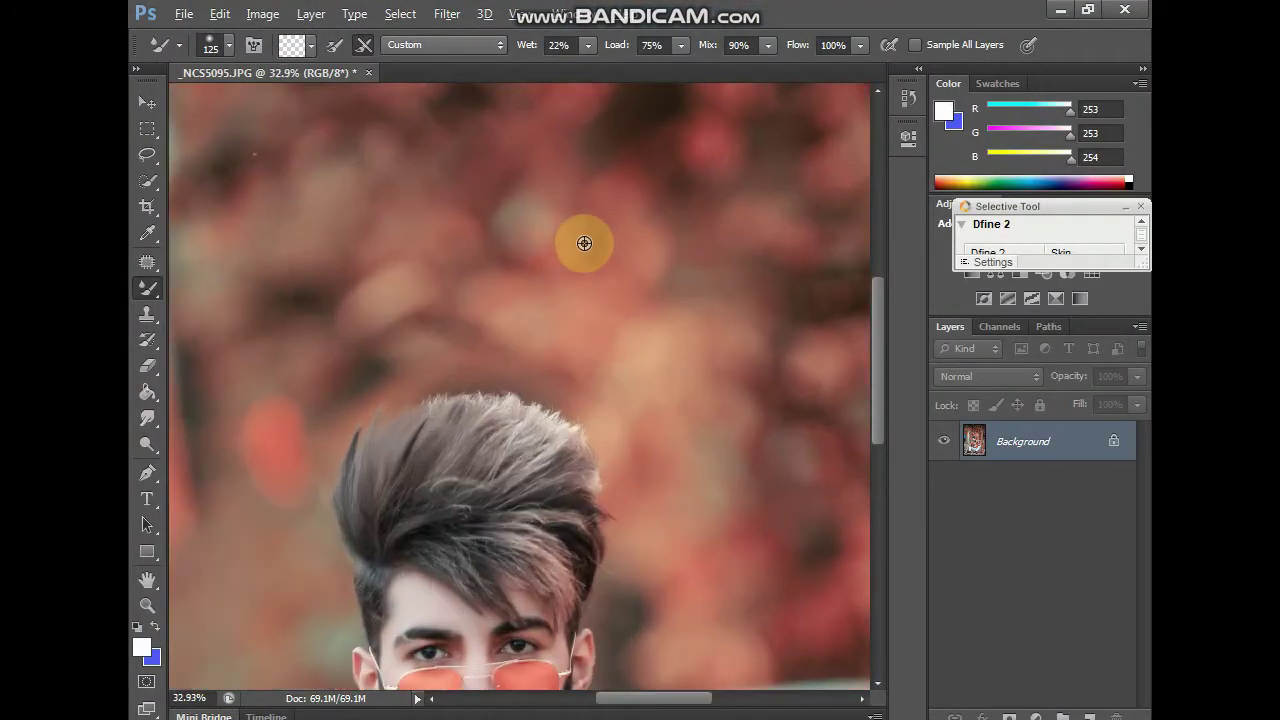
pyautogui.click(147, 262)
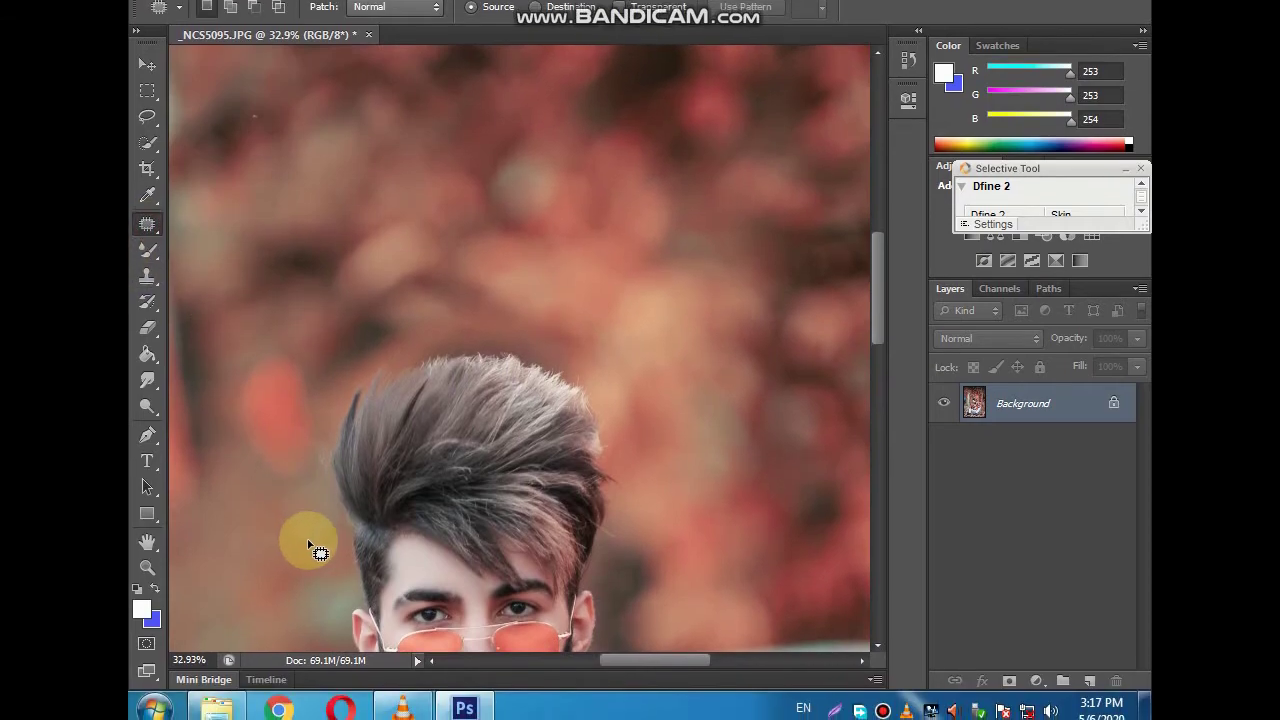
pyautogui.moveTo(314, 540)
pyautogui.mouseDown()
pyautogui.moveTo(318, 465)
pyautogui.moveTo(346, 377)
pyautogui.moveTo(500, 360)
pyautogui.moveTo(731, 437)
pyautogui.moveTo(420, 197)
pyautogui.moveTo(289, 426)
pyautogui.moveTo(298, 551)
pyautogui.moveTo(306, 541)
pyautogui.mouseUp()
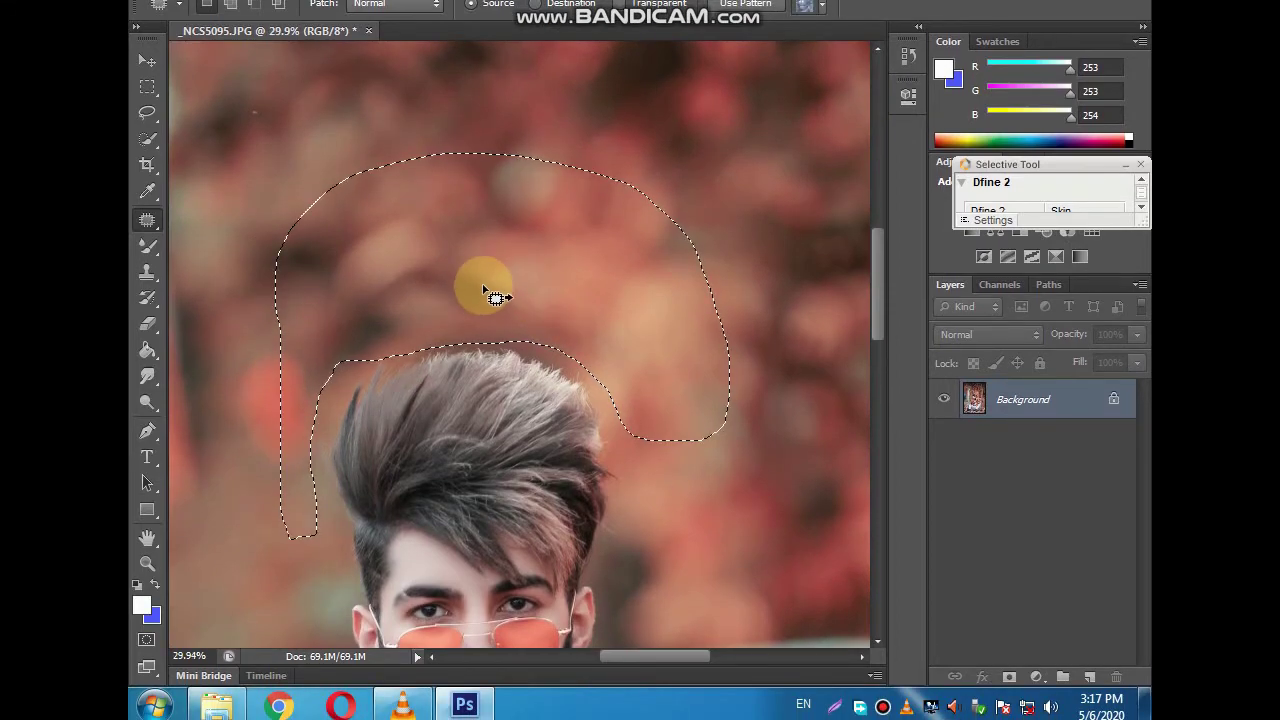
pyautogui.scroll(-3, 495, 297)
pyautogui.moveTo(500, 277)
pyautogui.mouseDown()
pyautogui.moveTo(500, 191)
pyautogui.moveTo(576, 164)
pyautogui.mouseUp()
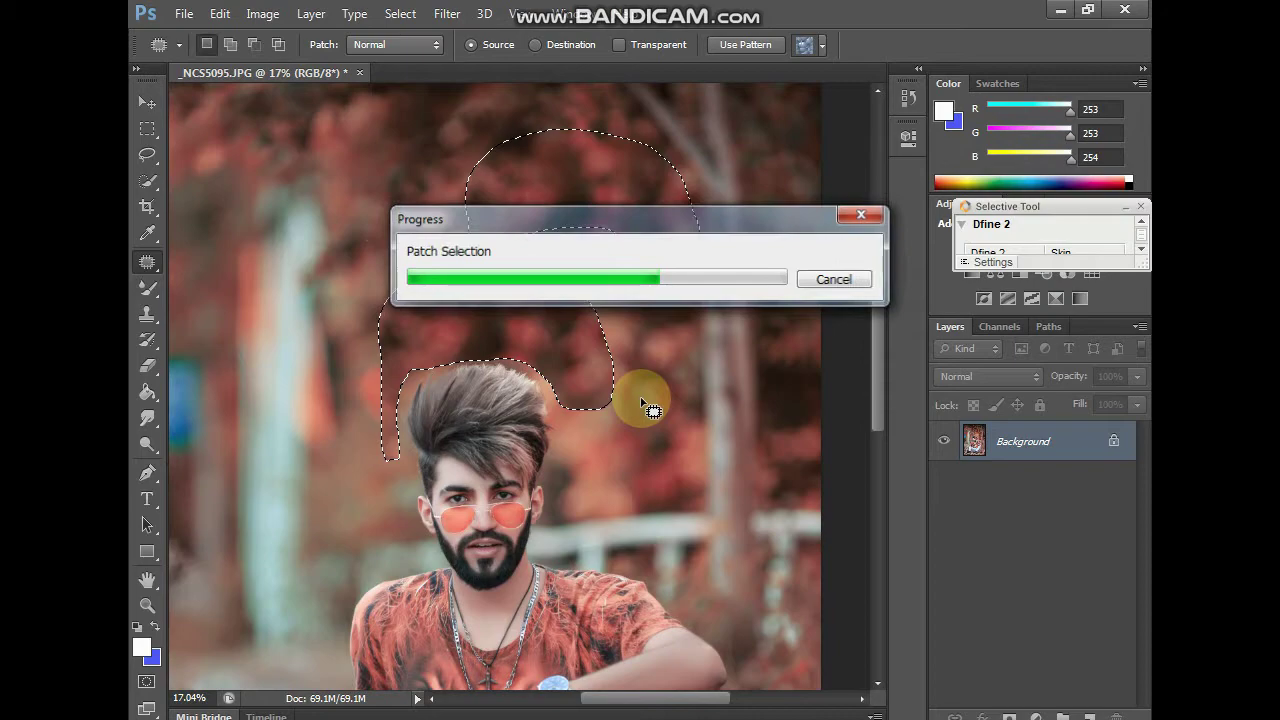
pyautogui.hotkey('ctrl', 'd')
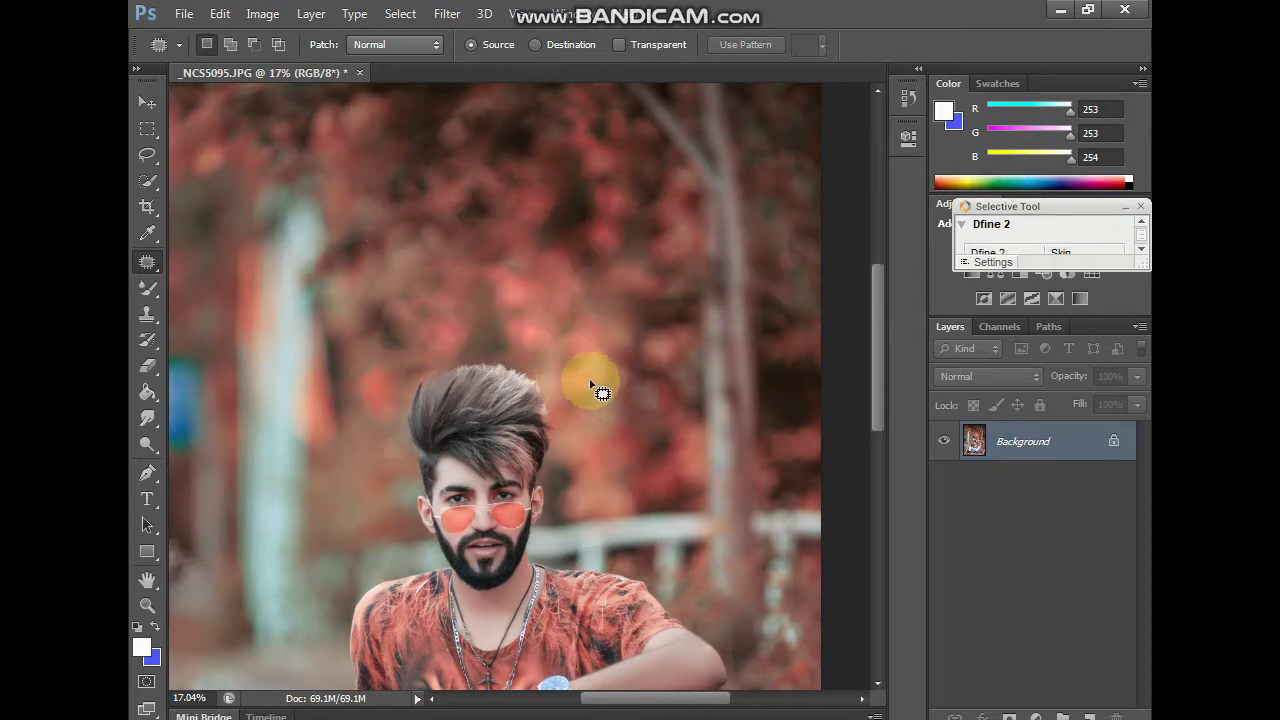
# - Patch a second background area at the upper left with nearby foliage and deselect
pyautogui.moveTo(491, 291); pyautogui.dragTo(497, 258)
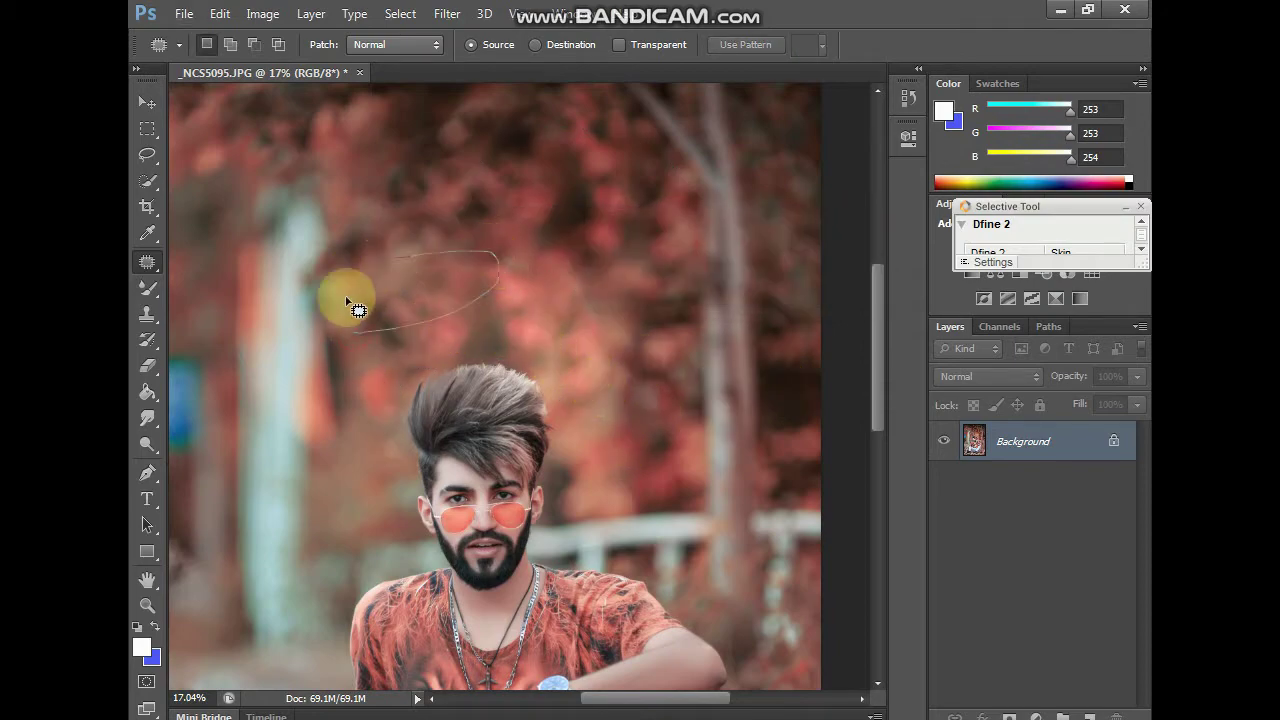
pyautogui.moveTo(366, 283)
pyautogui.mouseDown()
pyautogui.moveTo(419, 381)
pyautogui.moveTo(420, 356)
pyautogui.mouseUp()
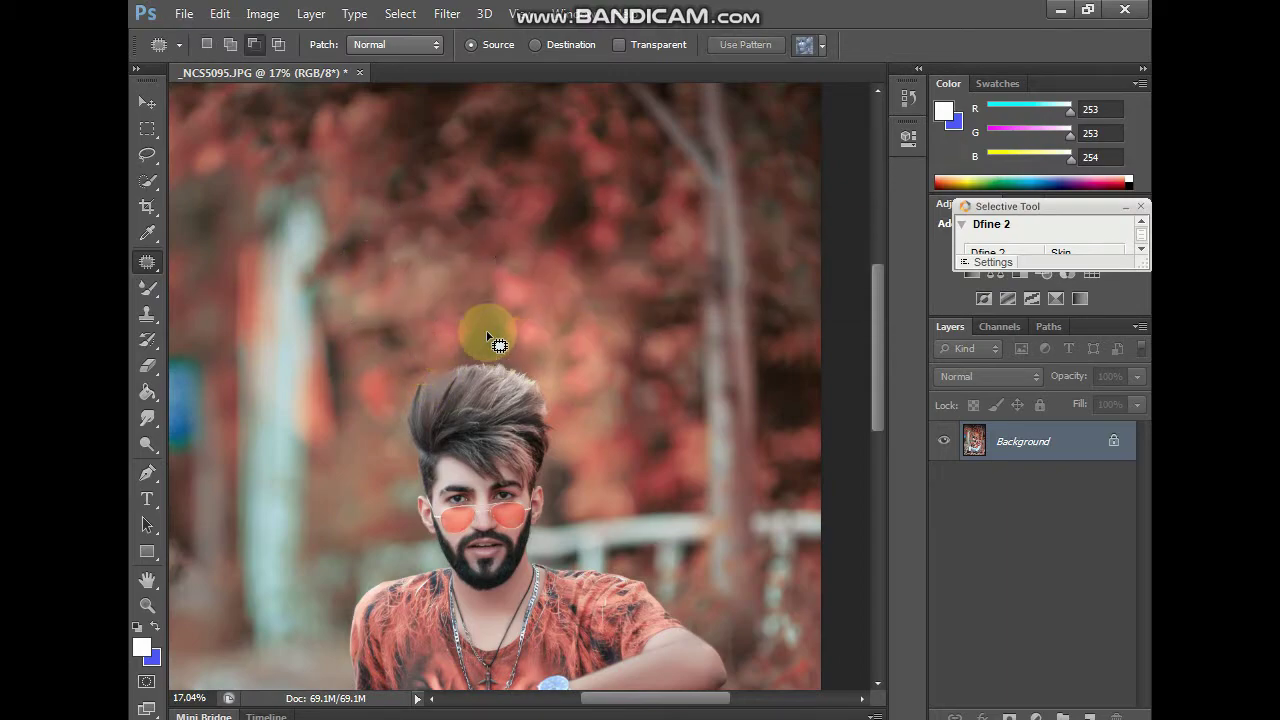
pyautogui.hotkey('ctrl', 'd')
pyautogui.scroll(-2, 460, 328)
pyautogui.scroll(-2, 540, 480)
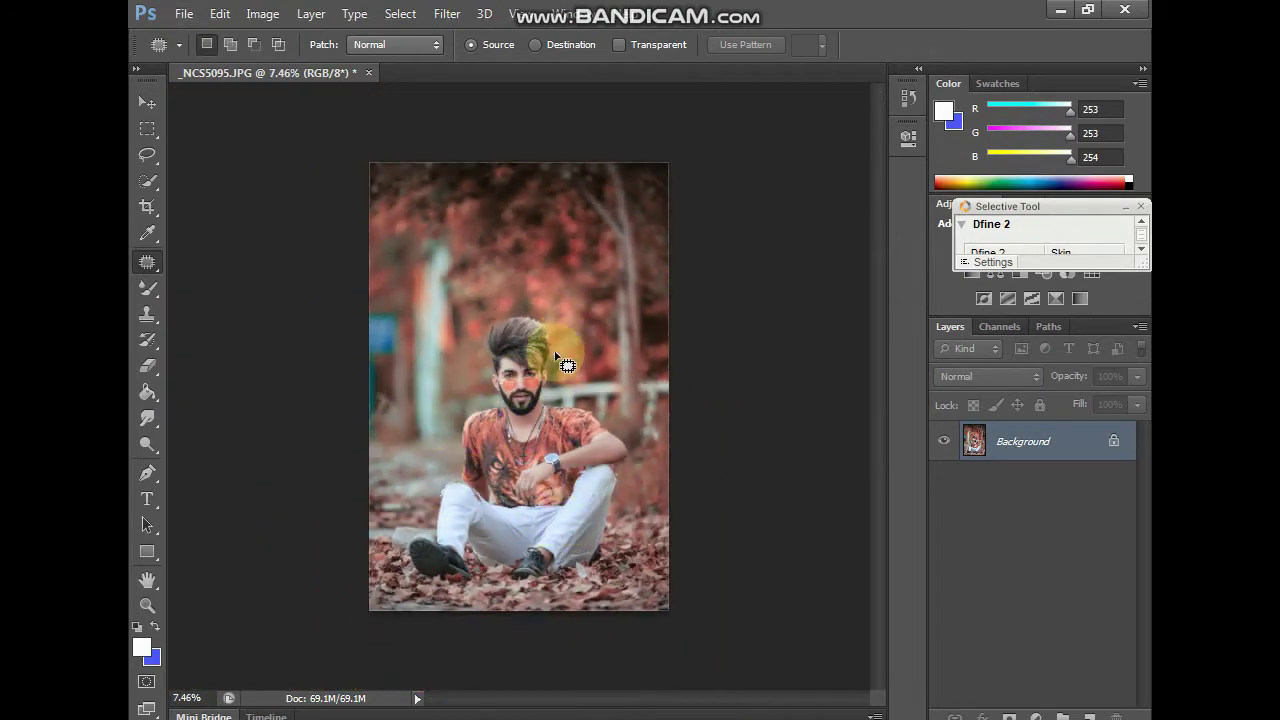
pyautogui.scroll(1, 518, 401)
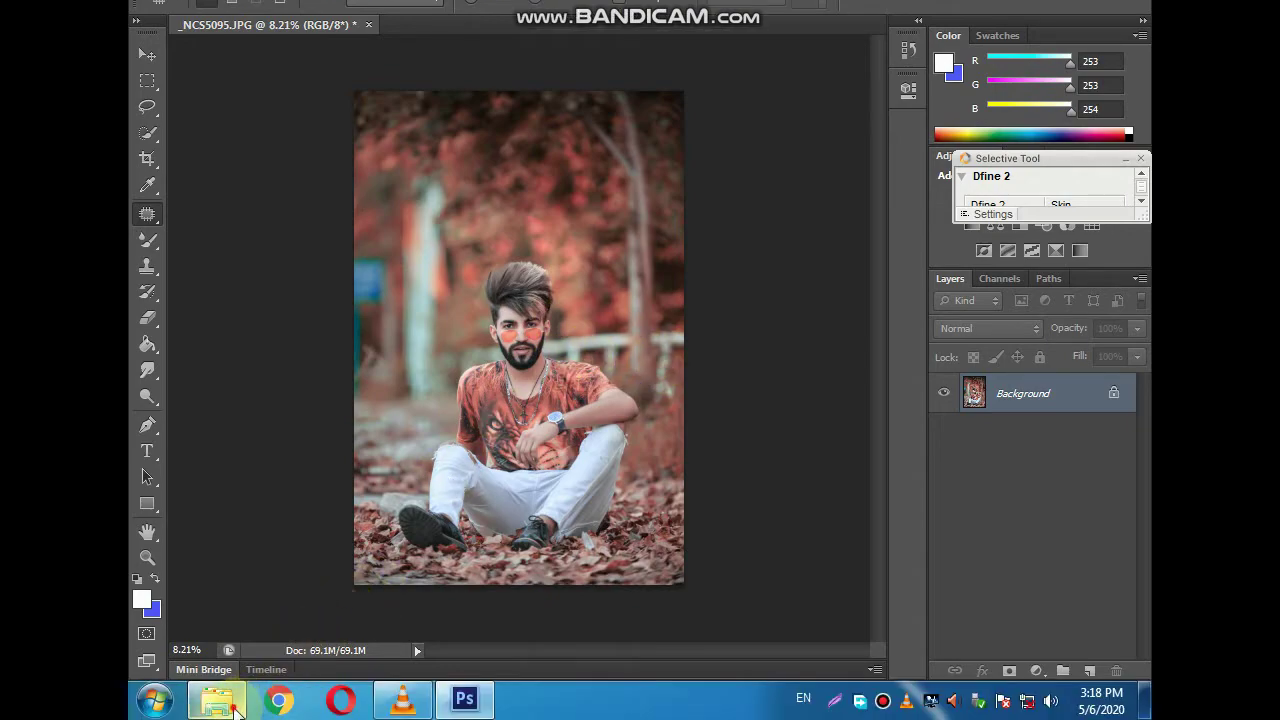
# - Place the CRAZY text PNG above the man's head and select both layers for merging
pyautogui.click(236, 708)
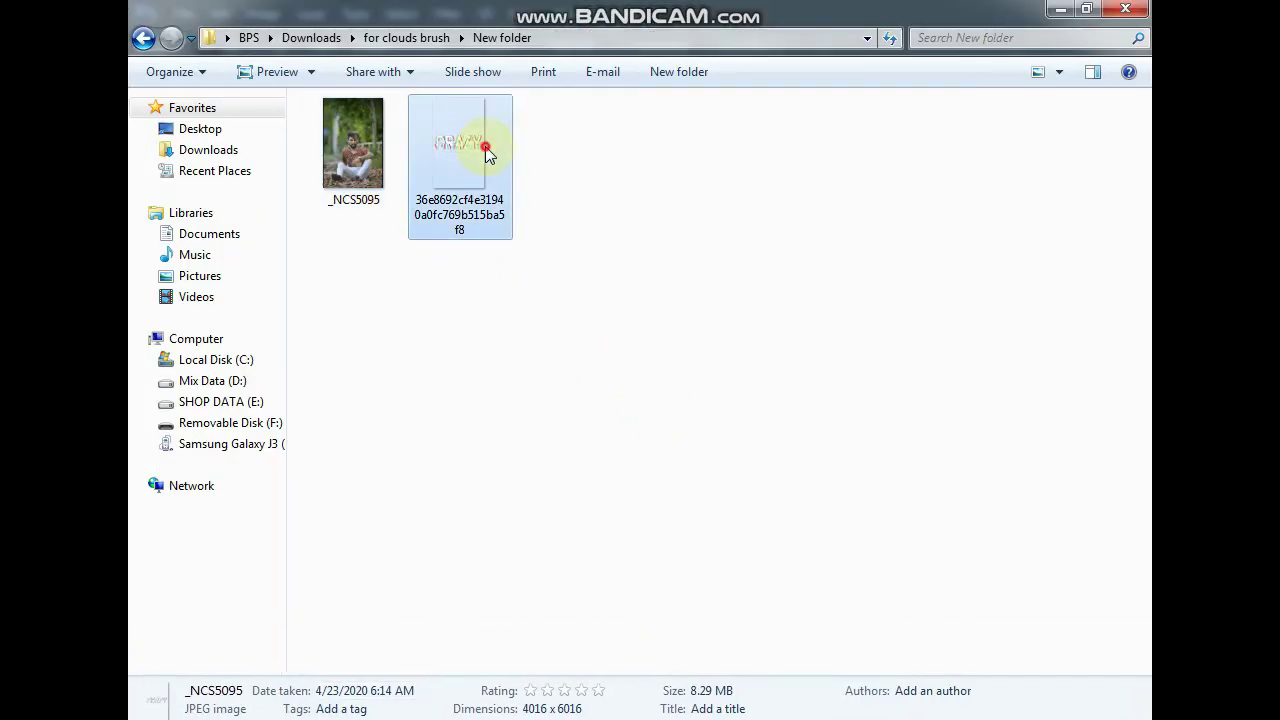
pyautogui.click(488, 150)
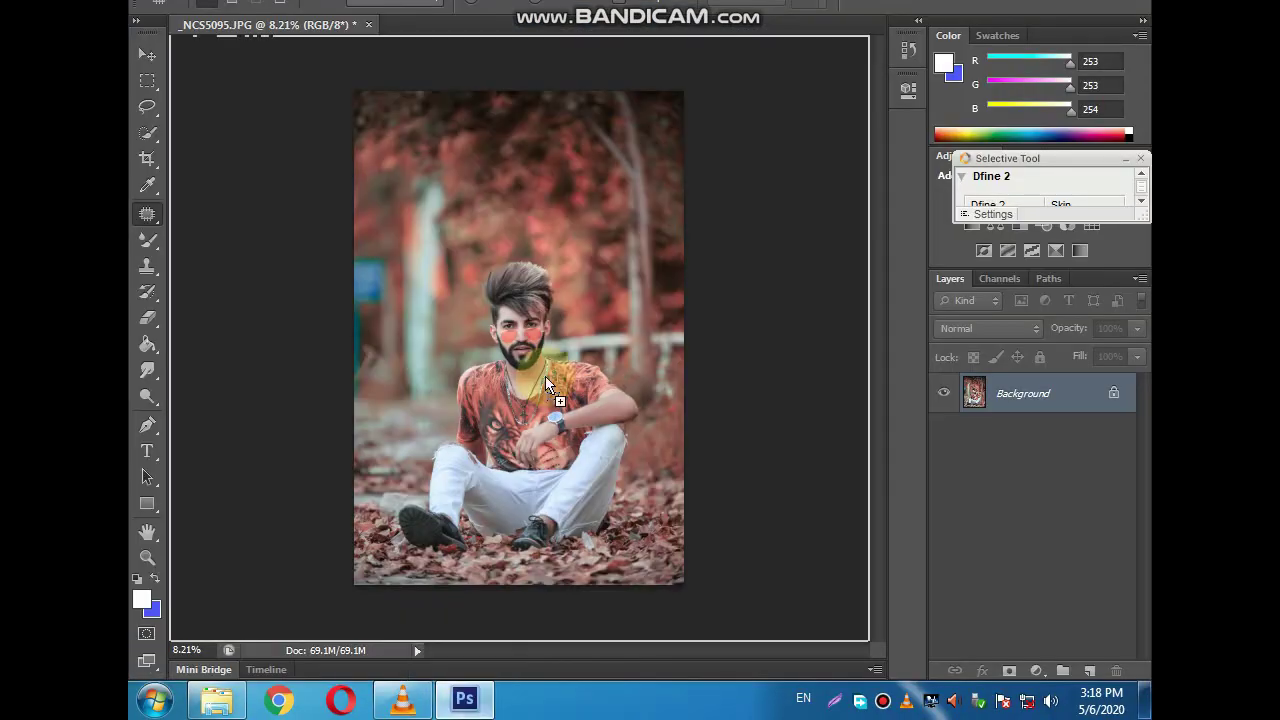
pyautogui.moveTo(435, 650)
pyautogui.mouseDown()
pyautogui.moveTo(593, 270)
pyautogui.moveTo(606, 183)
pyautogui.mouseUp()
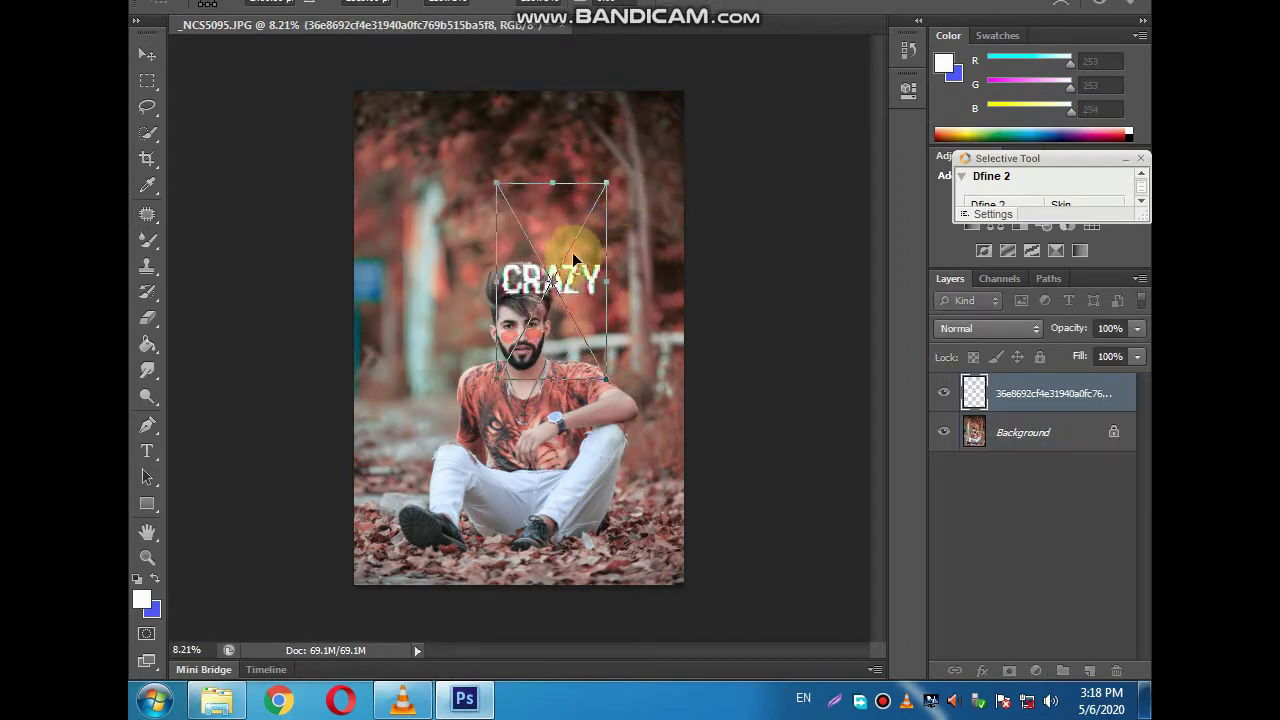
pyautogui.moveTo(574, 260)
pyautogui.mouseDown()
pyautogui.moveTo(560, 200)
pyautogui.moveTo(541, 184)
pyautogui.mouseUp()
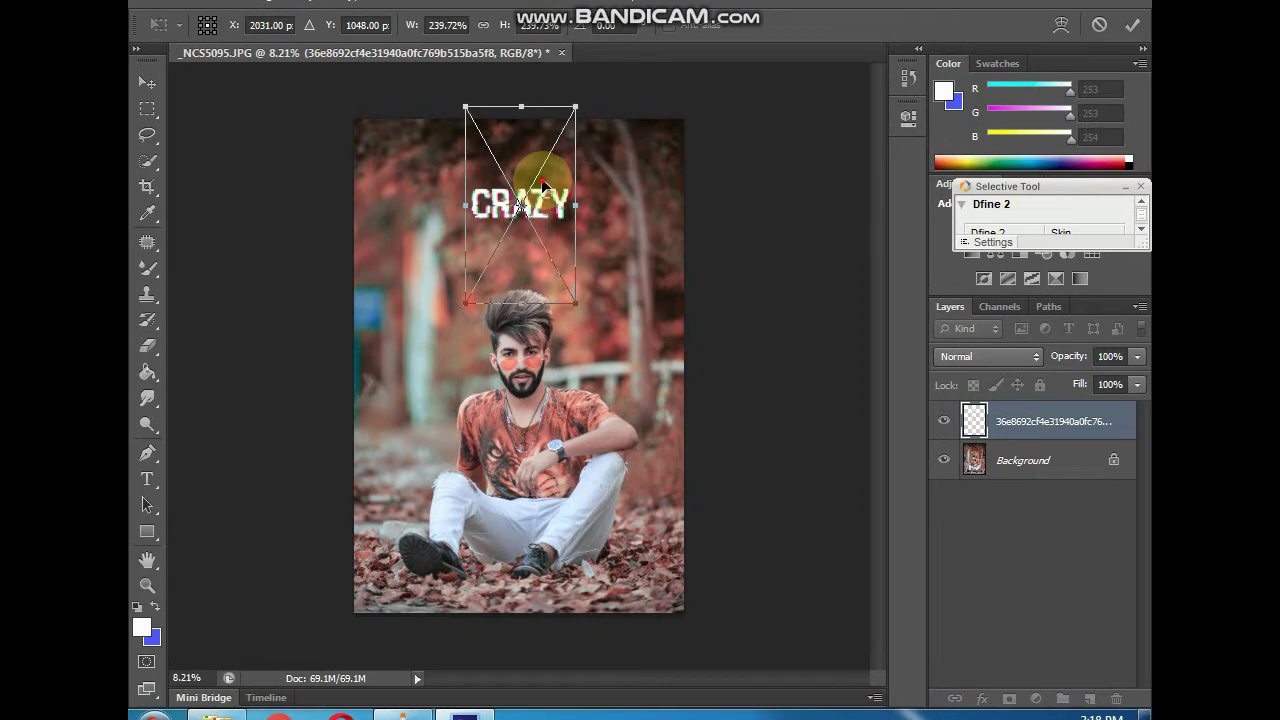
pyautogui.press('Return')
pyautogui.press('j')
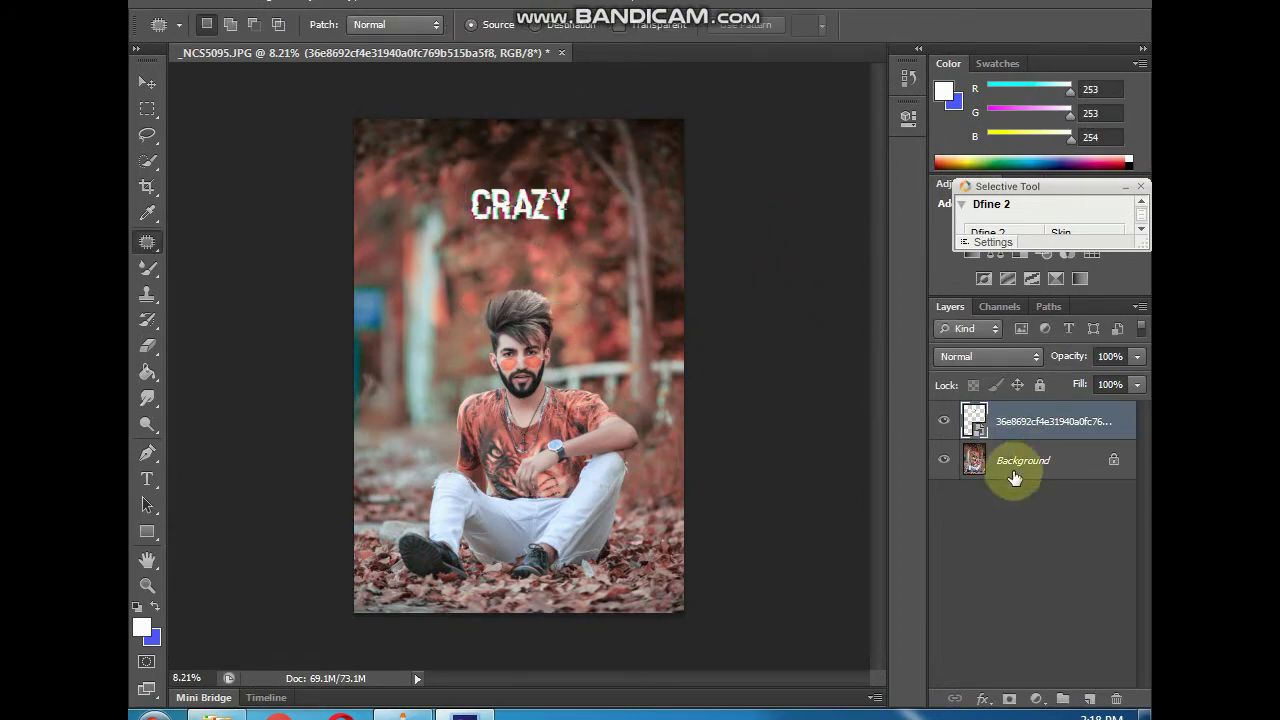
pyautogui.keyDown('shift'); pyautogui.click(1010, 462); pyautogui.keyUp('shift')
pyautogui.rightClick(1010, 462)
# - Merge the CRAZY text into the photo with Merge Visible and zoom into the eye
pyautogui.click(975, 570)
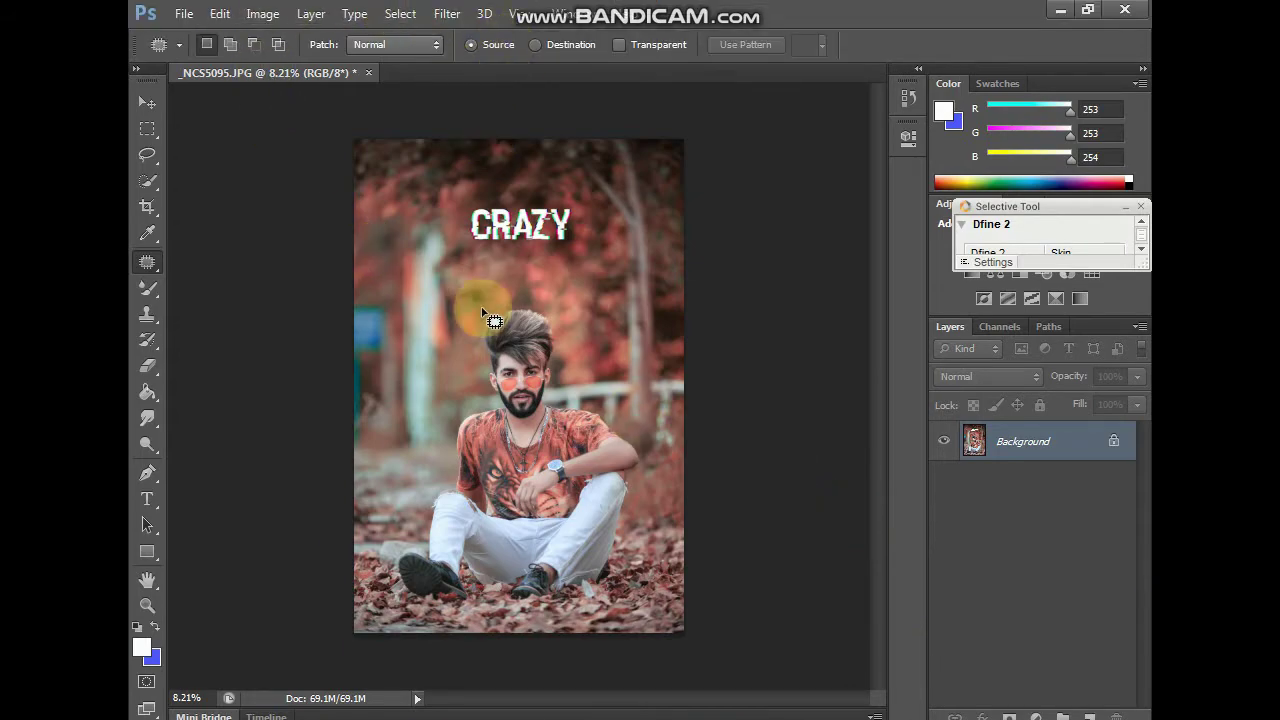
pyautogui.scroll(2, 516, 350)
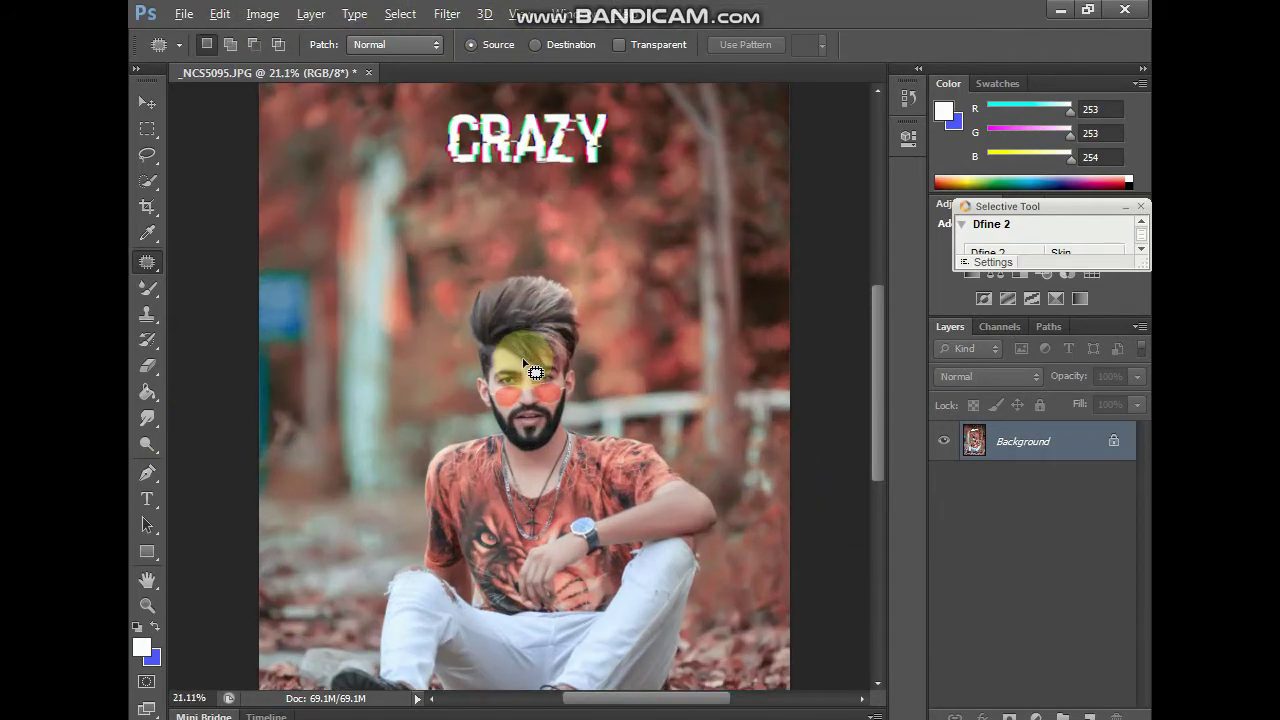
pyautogui.scroll(7, 518, 385)
pyautogui.scroll(3, 516, 388)
pyautogui.scroll(2, 491, 470)
pyautogui.scroll(2, 460, 450)
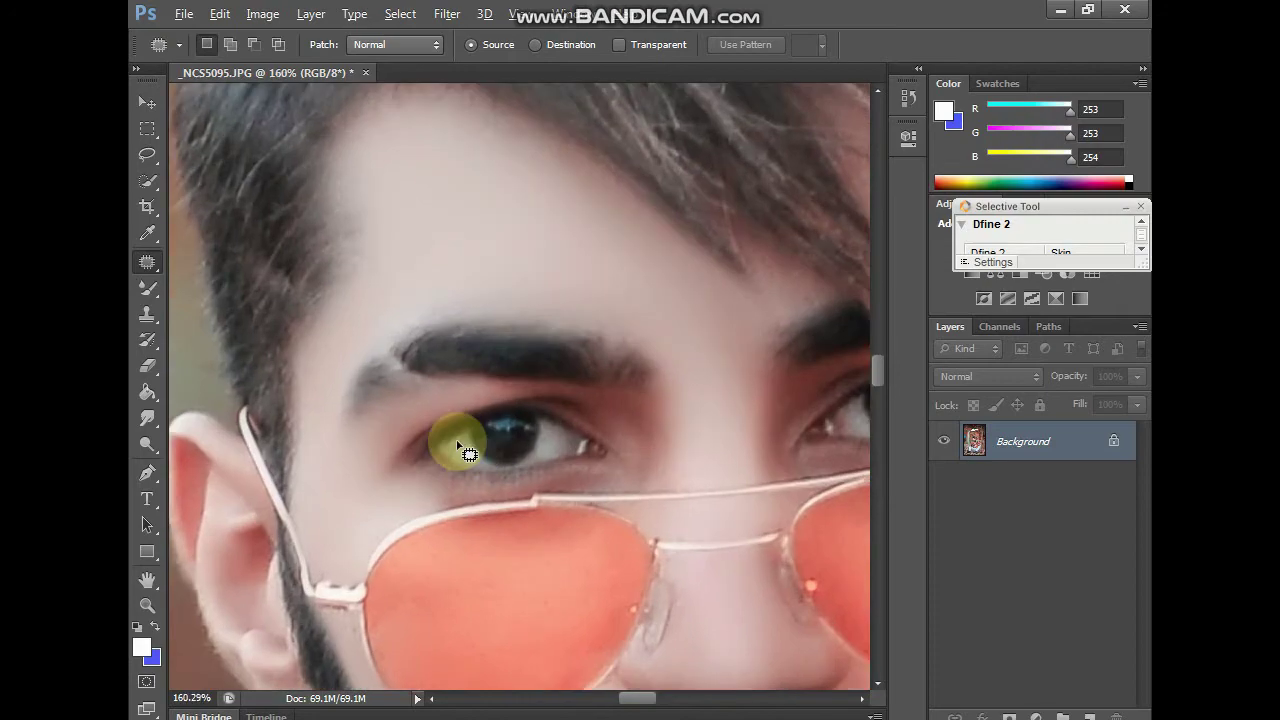
pyautogui.scroll(1, 457, 449)
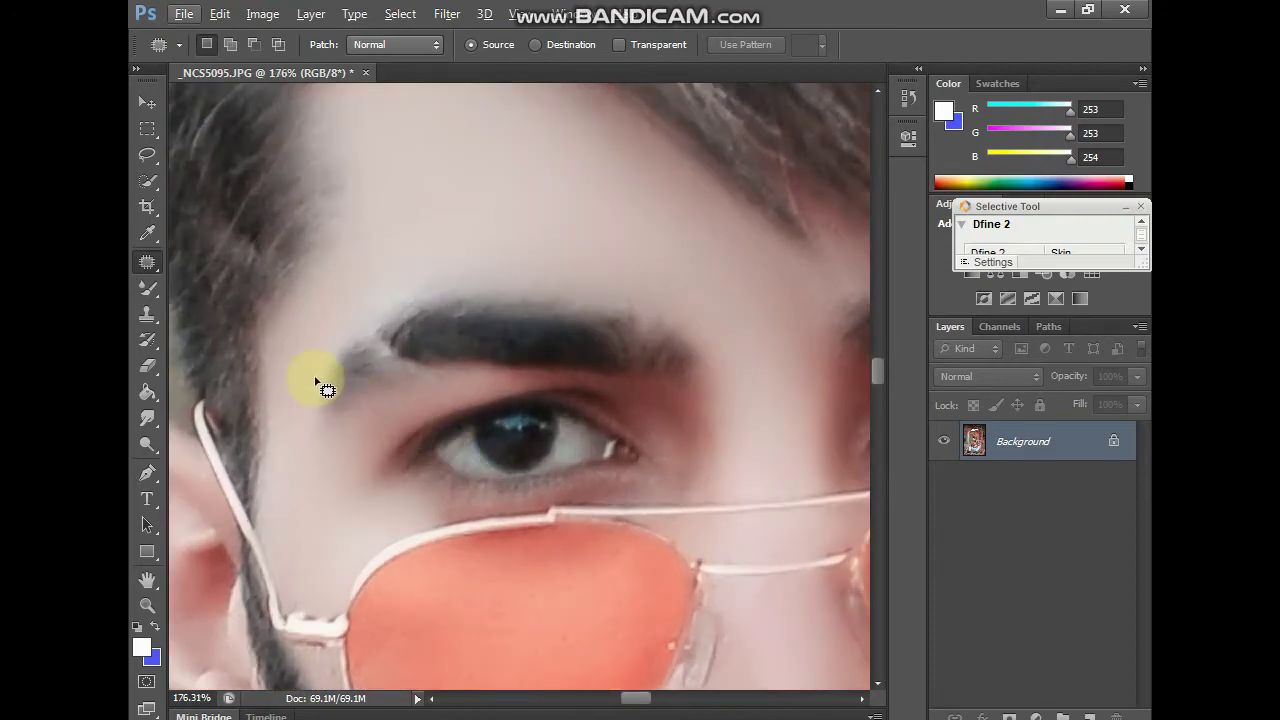
# - Paint over the eyebrow's left end with a low-opacity brush, fixing mistakes with the History Brush
pyautogui.rightClick(150, 298)
pyautogui.click(225, 283)
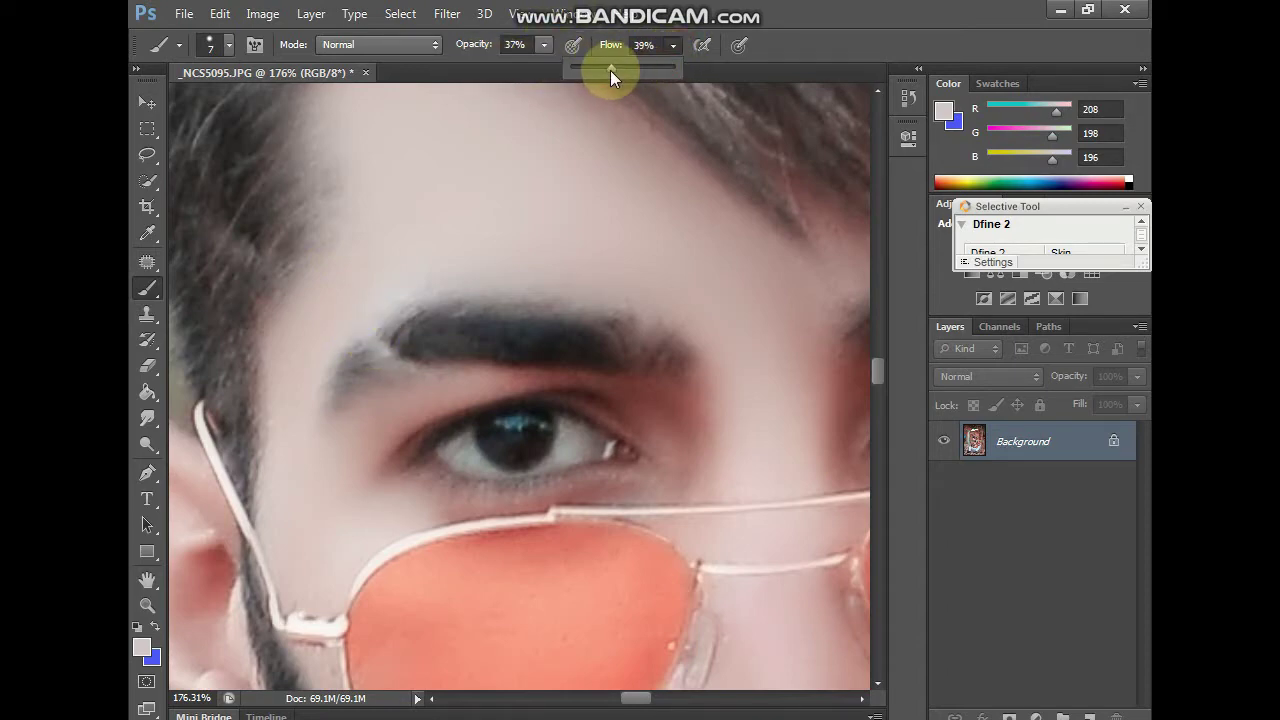
pyautogui.moveTo(380, 321)
pyautogui.mouseDown()
pyautogui.moveTo(366, 343)
pyautogui.moveTo(409, 374)
pyautogui.moveTo(363, 343)
pyautogui.moveTo(412, 375)
pyautogui.mouseUp()
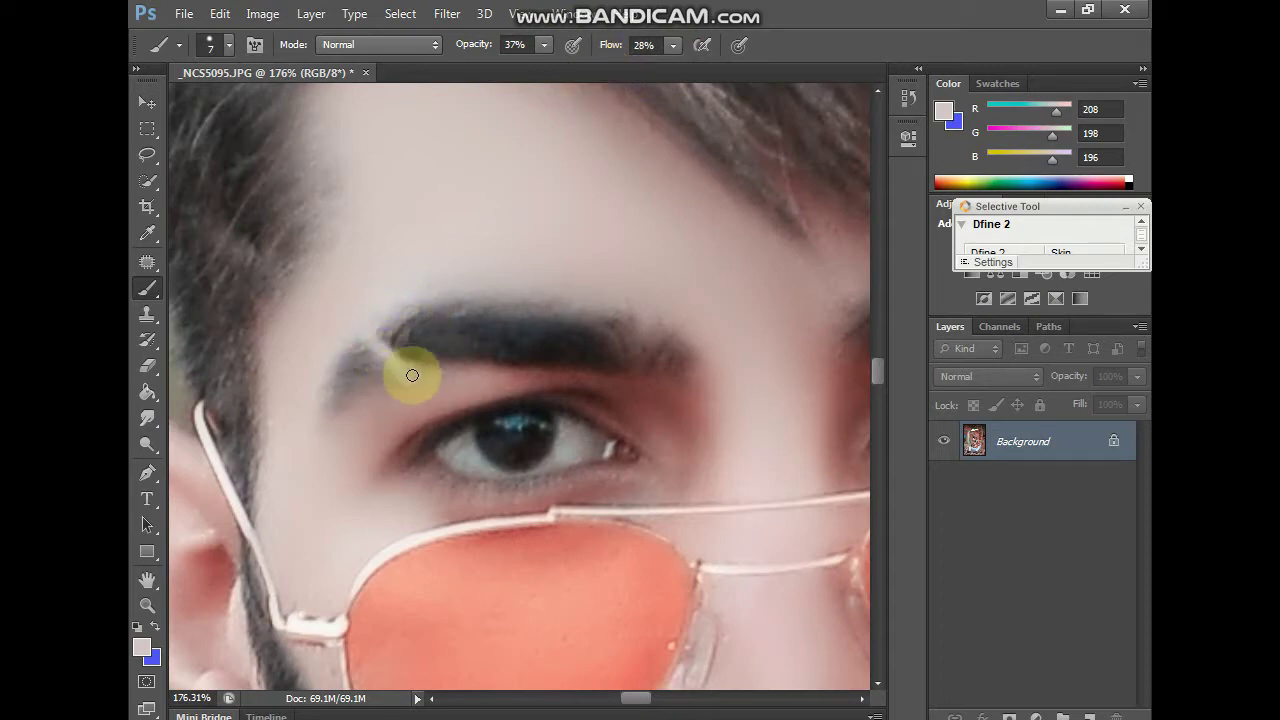
pyautogui.moveTo(366, 329); pyautogui.dragTo(412, 380)
pyautogui.click(148, 340)
pyautogui.moveTo(382, 335)
pyautogui.mouseDown()
pyautogui.moveTo(397, 363)
pyautogui.moveTo(355, 380)
pyautogui.mouseUp()
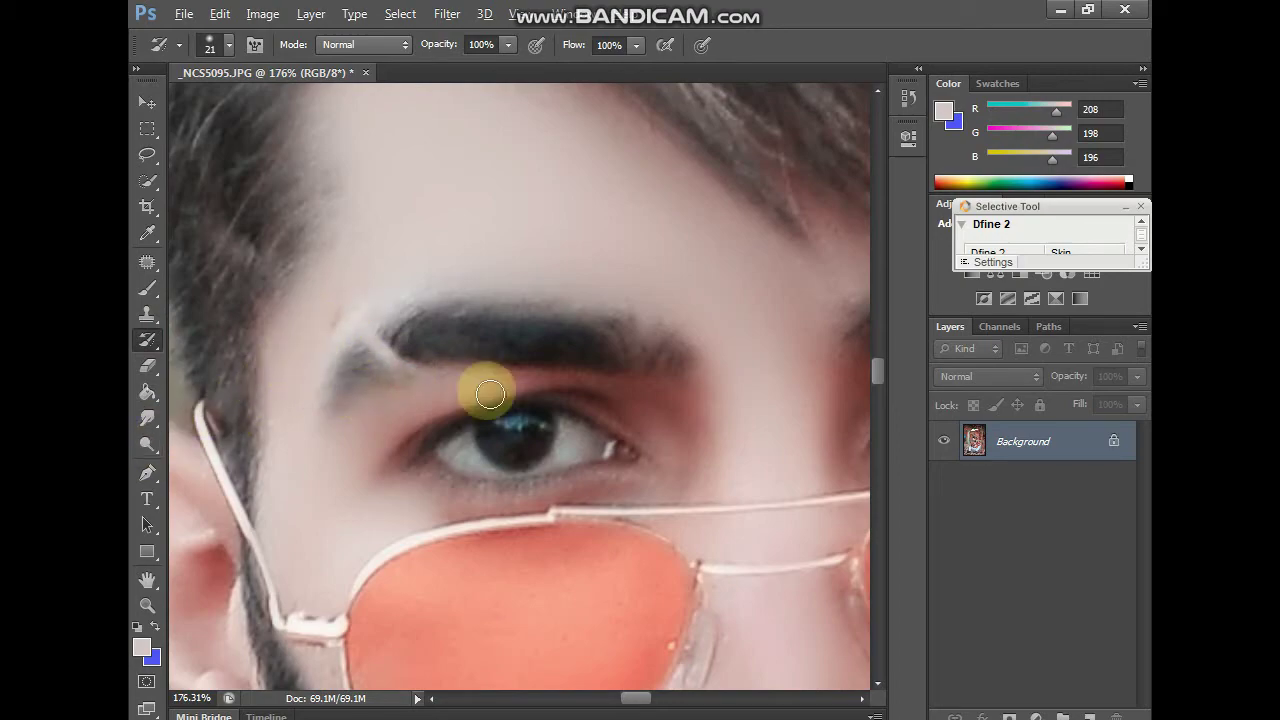
pyautogui.scroll(2, 576, 444)
# - Dodge the first iris at 100% midtone exposure using a reduced brush size
pyautogui.click(148, 444)
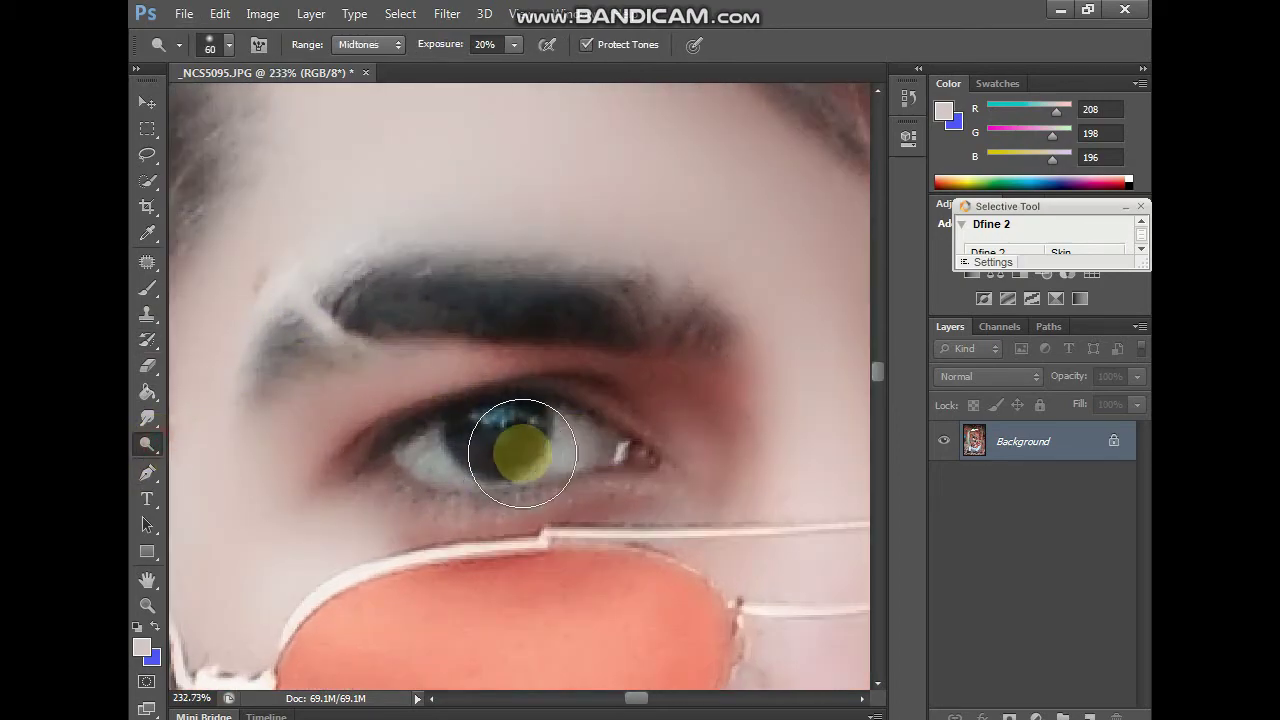
pyautogui.press('[')
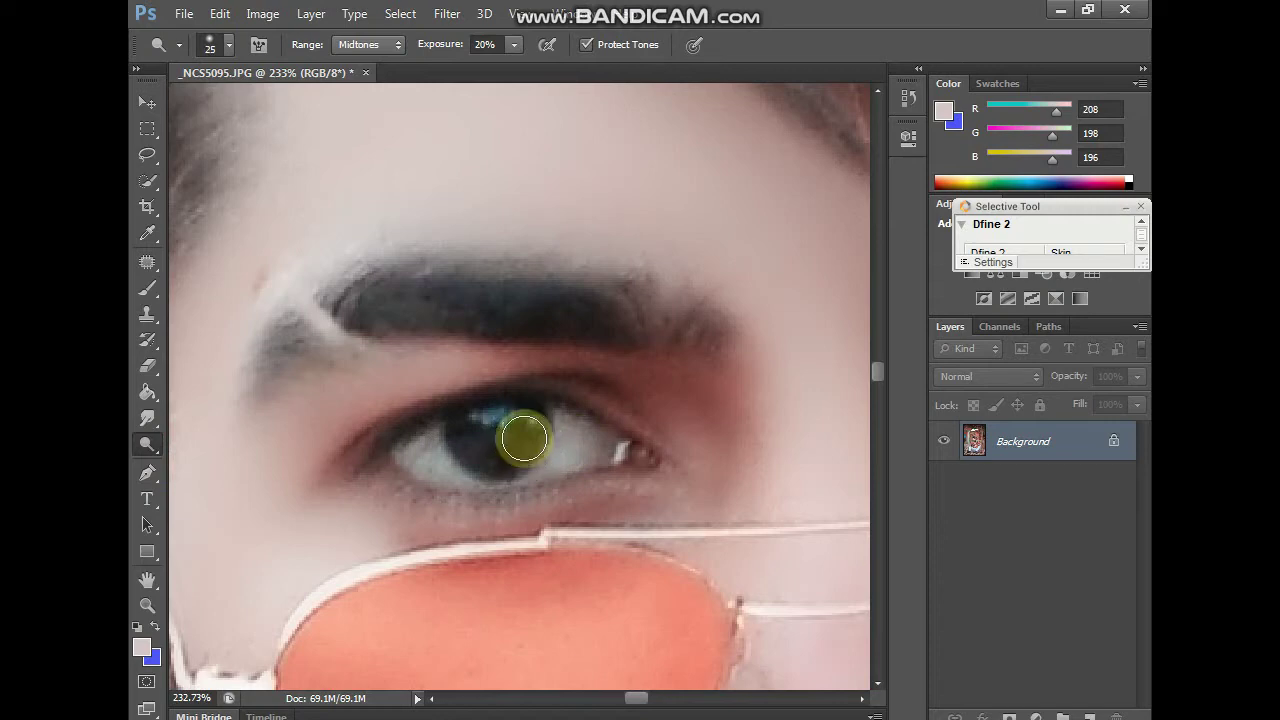
pyautogui.moveTo(522, 436); pyautogui.dragTo(500, 457)
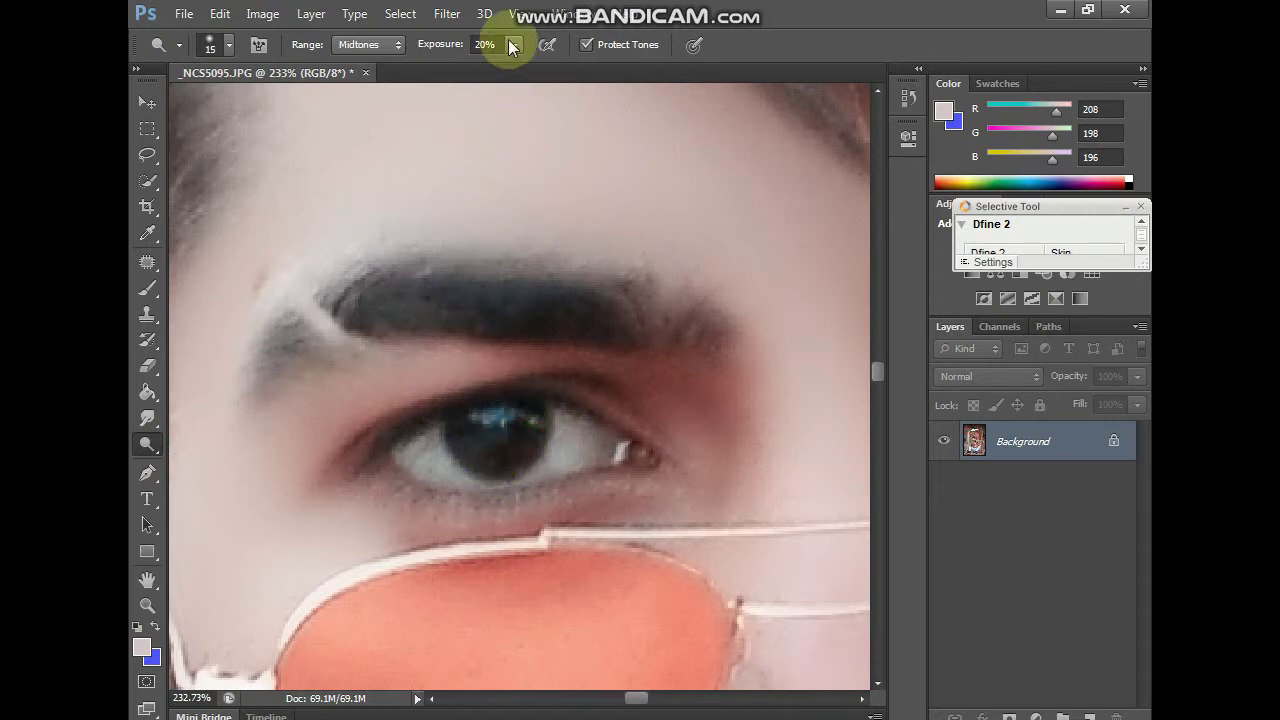
pyautogui.press('[')
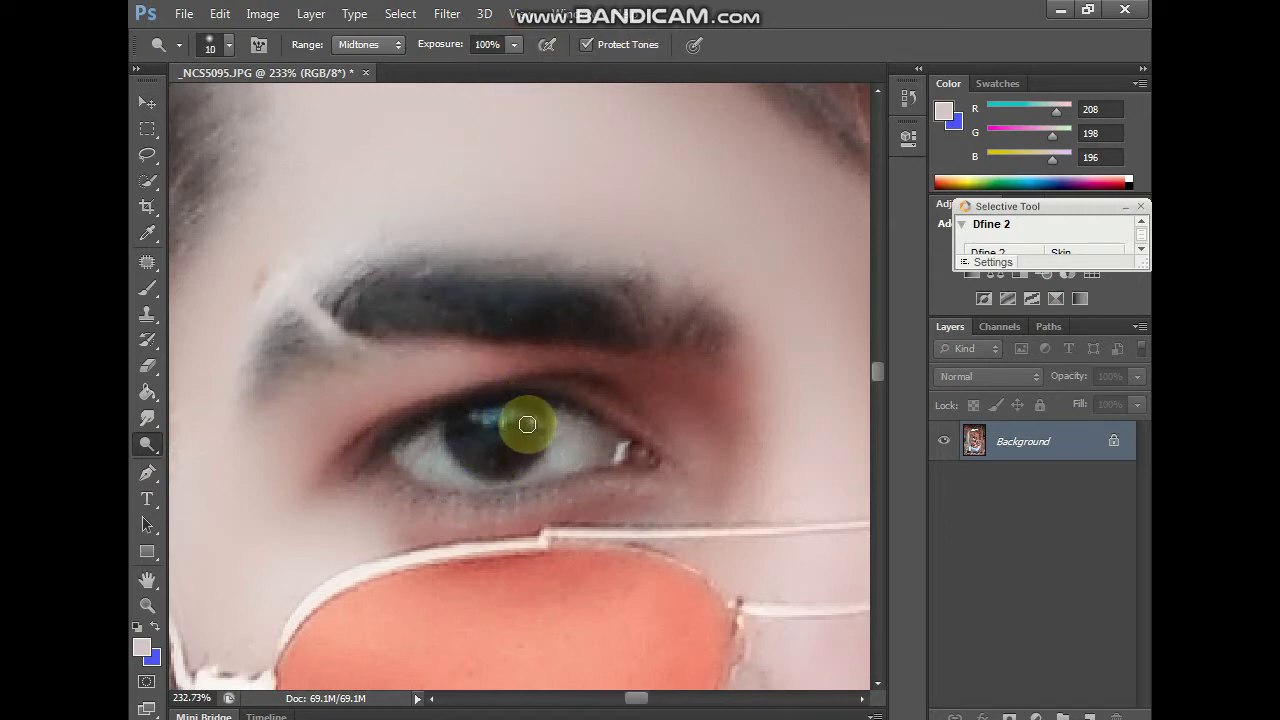
pyautogui.scroll(1, 527, 424)
pyautogui.scroll(1, 525, 428)
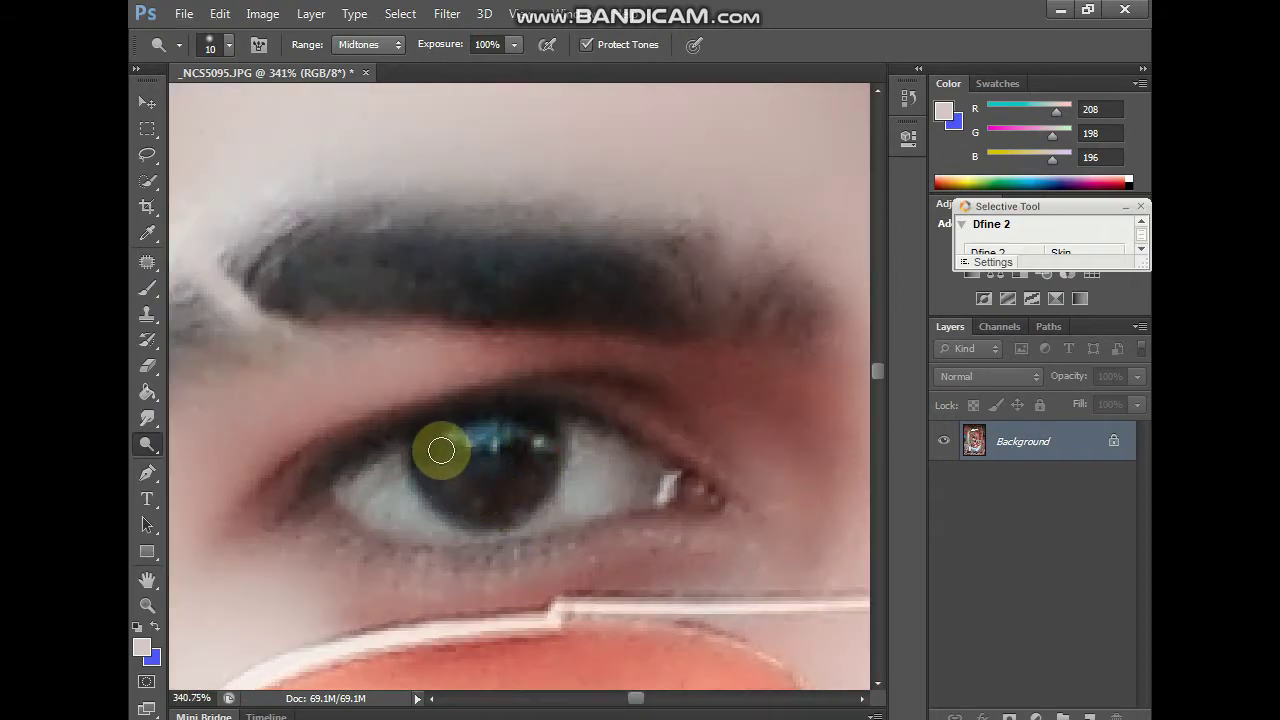
pyautogui.moveTo(441, 450)
pyautogui.mouseDown()
pyautogui.moveTo(471, 491)
pyautogui.moveTo(528, 457)
pyautogui.moveTo(508, 491)
pyautogui.moveTo(425, 446)
pyautogui.moveTo(486, 497)
pyautogui.moveTo(537, 449)
pyautogui.moveTo(449, 494)
pyautogui.moveTo(441, 479)
pyautogui.moveTo(526, 503)
pyautogui.moveTo(537, 451)
pyautogui.moveTo(471, 503)
pyautogui.moveTo(440, 456)
pyautogui.moveTo(491, 491)
pyautogui.moveTo(529, 457)
pyautogui.moveTo(448, 480)
pyautogui.moveTo(431, 457)
pyautogui.moveTo(466, 491)
pyautogui.moveTo(519, 486)
pyautogui.mouseUp()
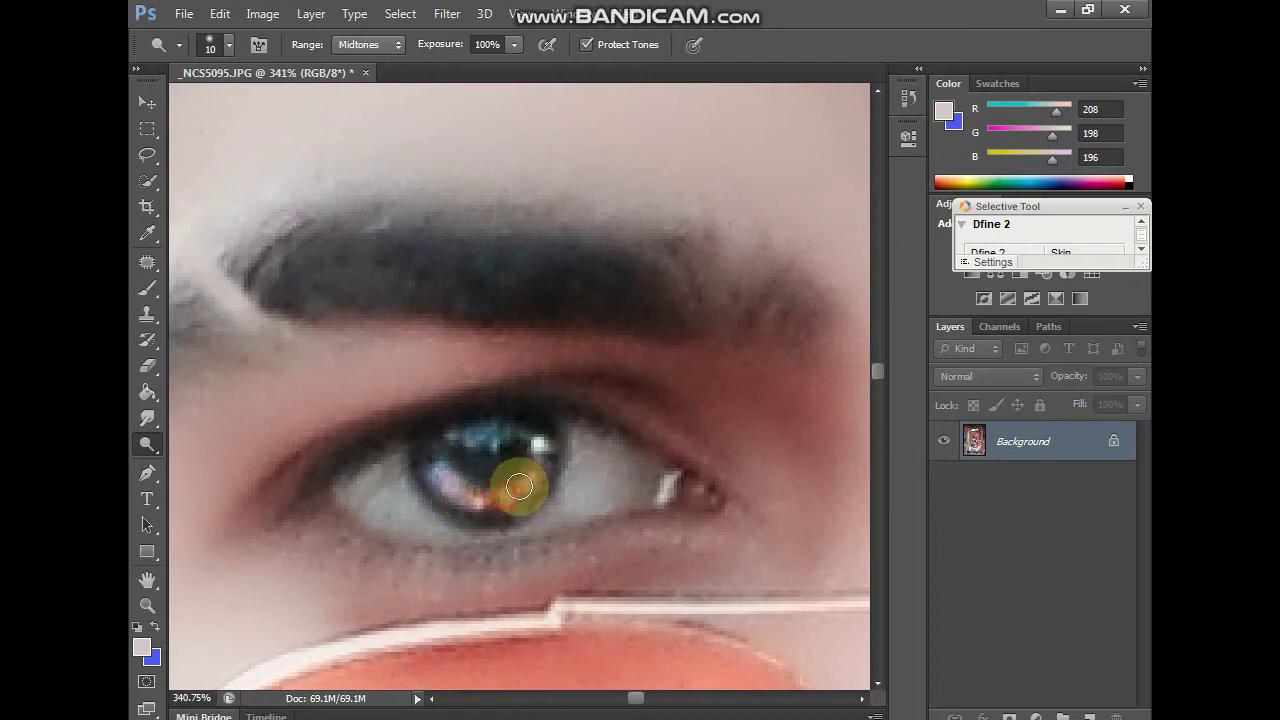
# - Dodge the other iris's upper right and left edges to brighten it
pyautogui.scroll(-5, 519, 486)
pyautogui.moveTo(743, 480); pyautogui.dragTo(394, 498)
pyautogui.scroll(2, 637, 457)
pyautogui.scroll(2, 630, 440)
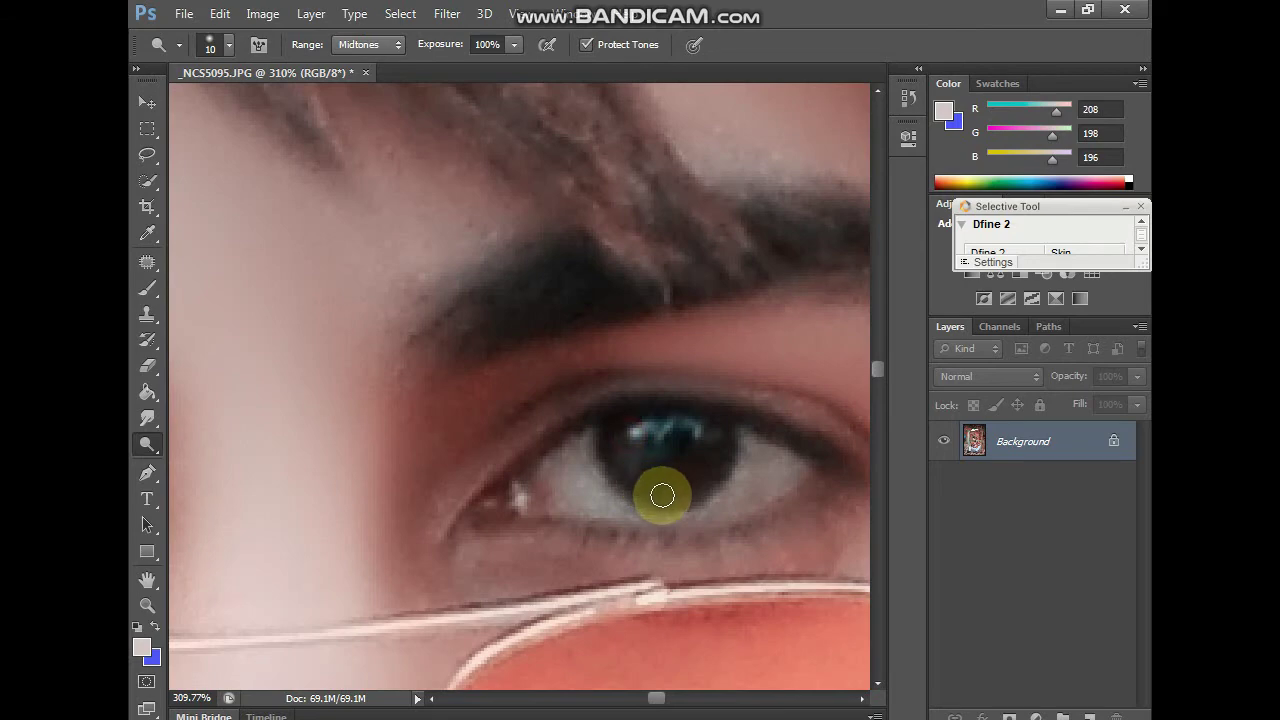
pyautogui.moveTo(662, 495)
pyautogui.mouseDown()
pyautogui.moveTo(711, 443)
pyautogui.moveTo(720, 457)
pyautogui.moveTo(706, 463)
pyautogui.moveTo(709, 450)
pyautogui.moveTo(693, 482)
pyautogui.moveTo(629, 463)
pyautogui.moveTo(697, 477)
pyautogui.moveTo(632, 463)
pyautogui.moveTo(713, 449)
pyautogui.mouseUp()
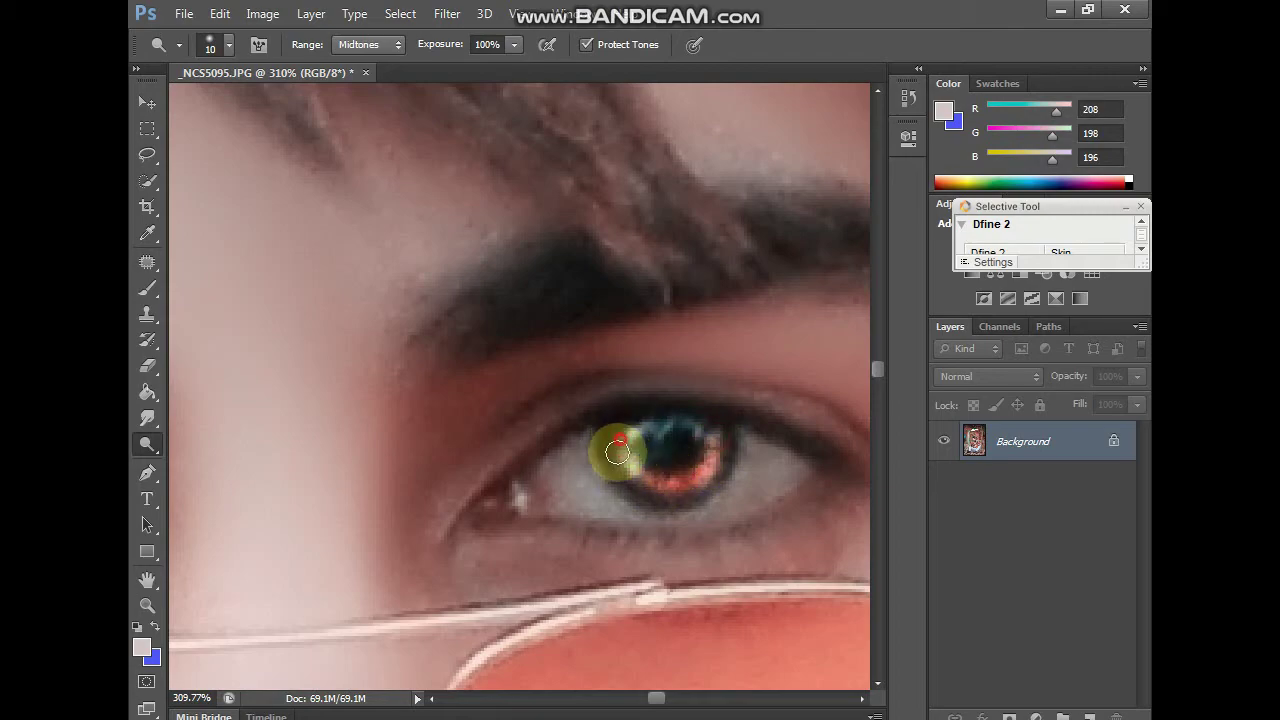
pyautogui.moveTo(617, 452); pyautogui.dragTo(621, 474)
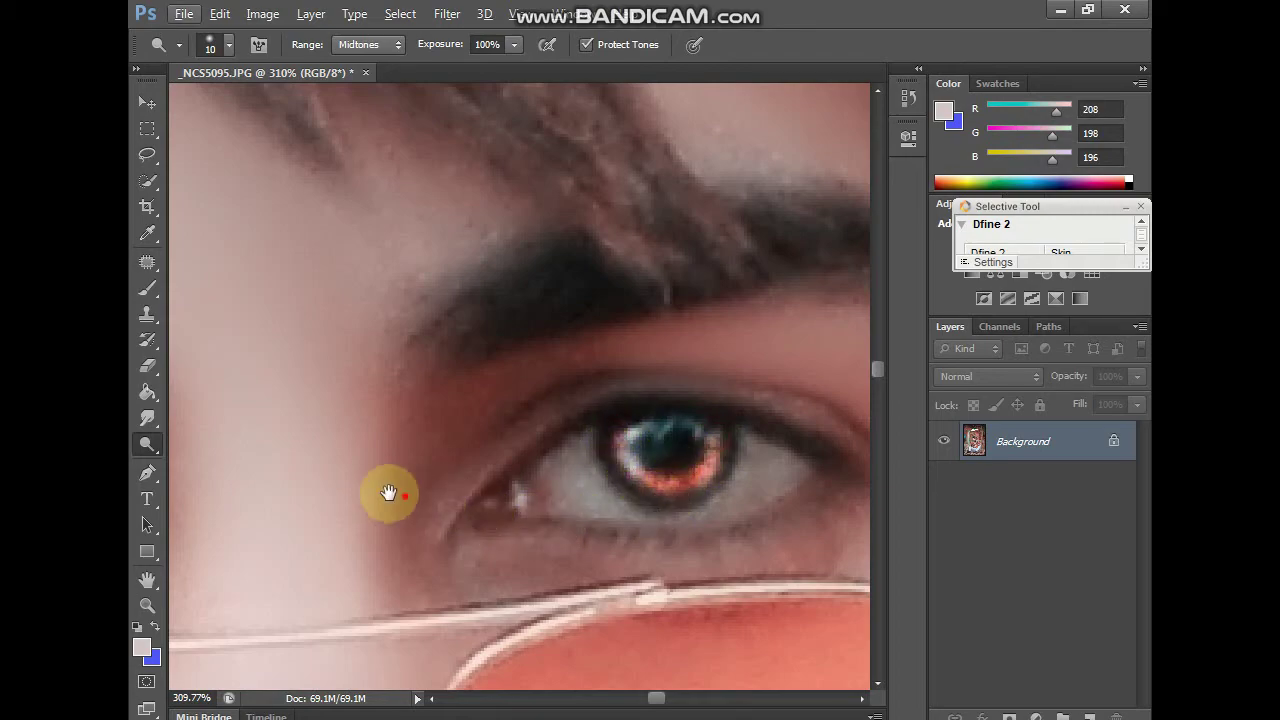
pyautogui.moveTo(386, 491); pyautogui.dragTo(500, 506)
pyautogui.moveTo(286, 514)
pyautogui.mouseDown()
pyautogui.moveTo(272, 505)
pyautogui.moveTo(360, 509)
pyautogui.moveTo(360, 529)
pyautogui.moveTo(320, 539)
pyautogui.mouseUp()
# - Resize, rotate and distort the tribal tattoo to fit the forearm, then commit it
pyautogui.scroll(-3, 606, 514)
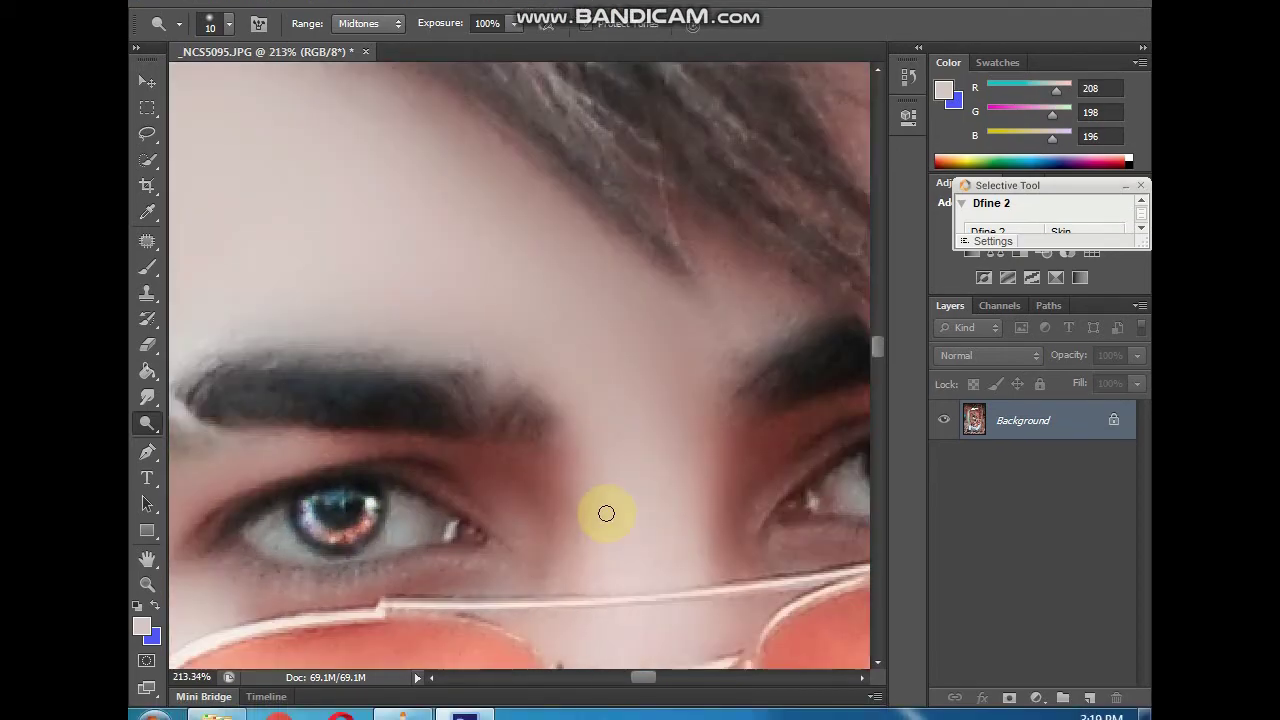
pyautogui.scroll(-2, 731, 529)
pyautogui.scroll(-2, 614, 529)
pyautogui.scroll(-3, 586, 539)
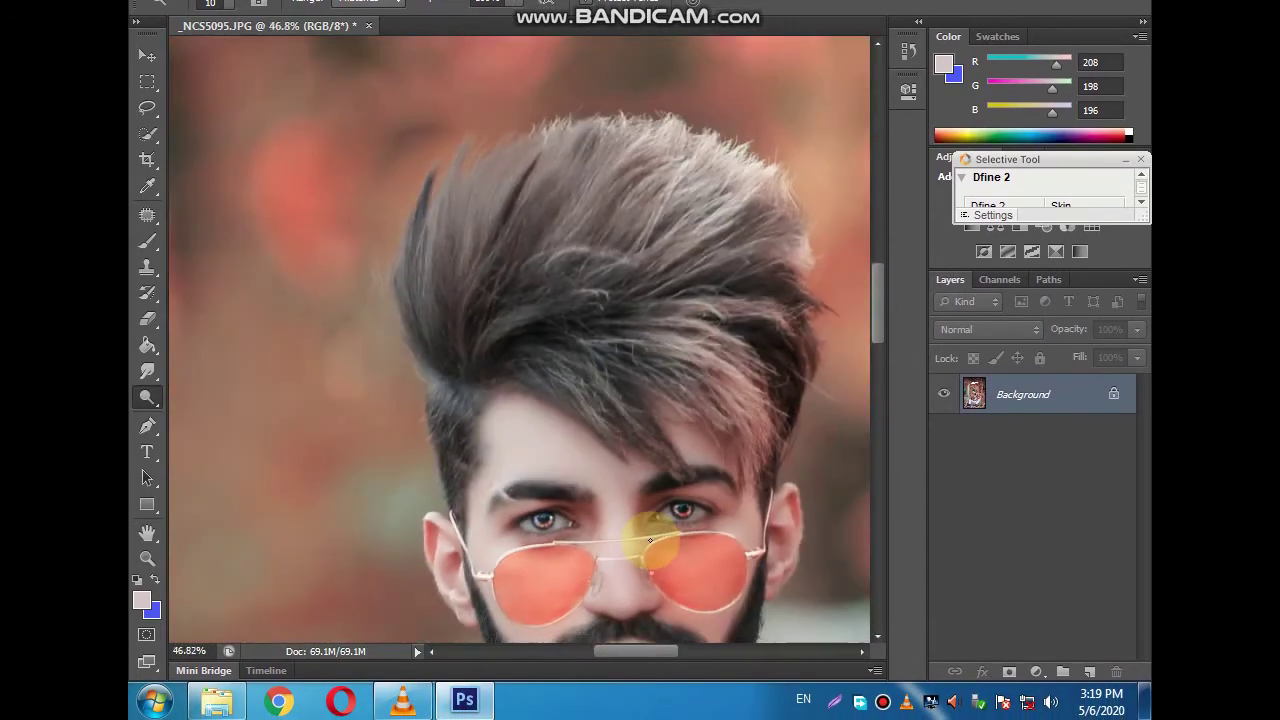
pyautogui.scroll(-3, 643, 528)
pyautogui.scroll(-2, 643, 528)
pyautogui.scroll(-1, 684, 545)
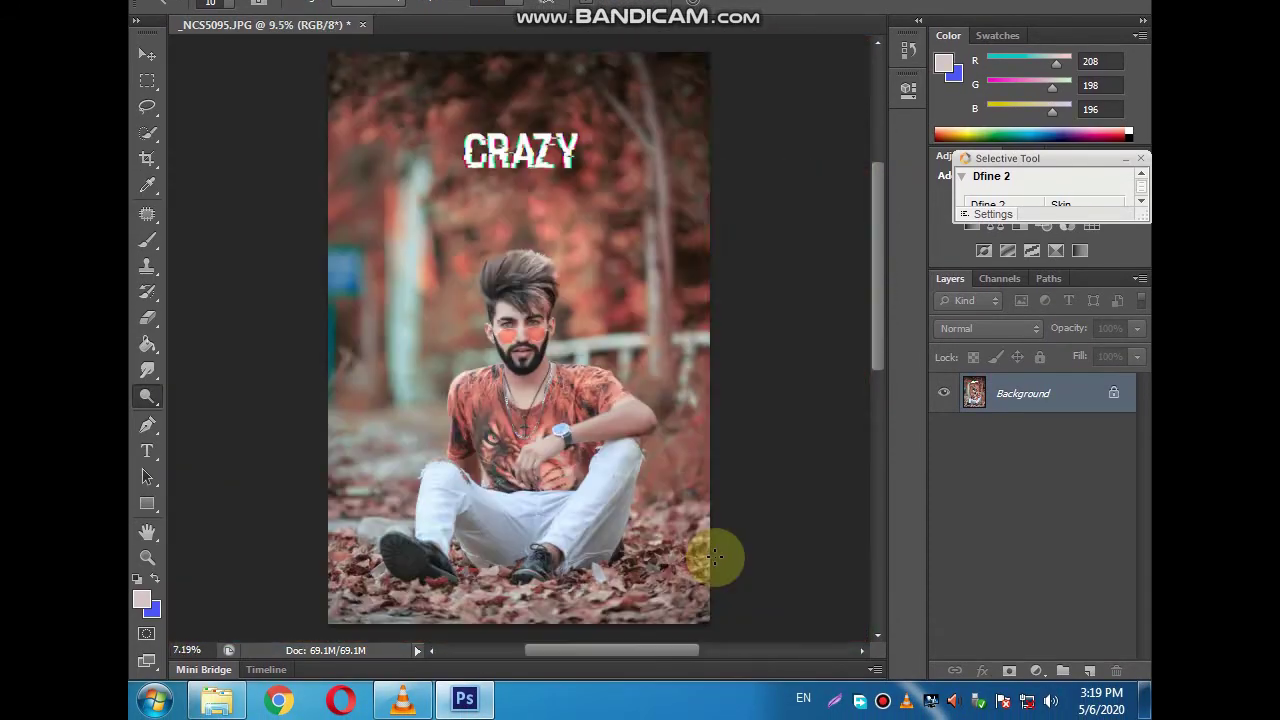
pyautogui.scroll(-1, 714, 557)
pyautogui.scroll(1, 651, 449)
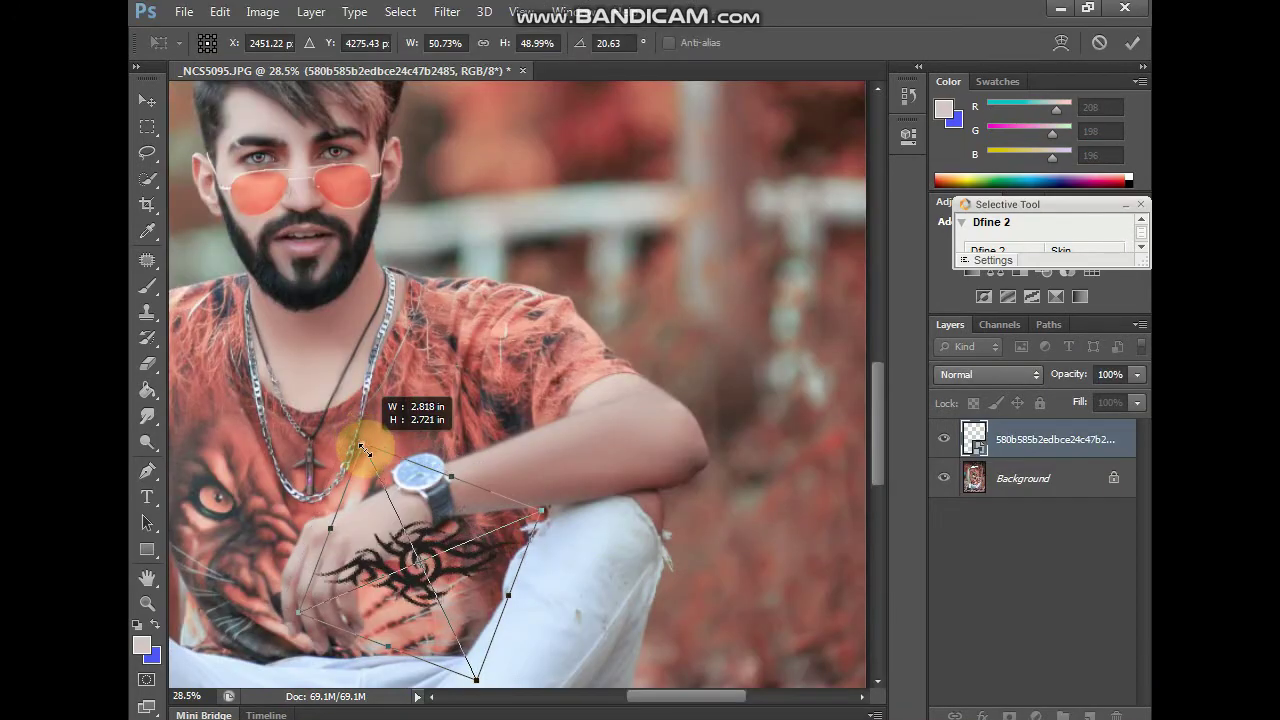
pyautogui.moveTo(363, 443)
pyautogui.mouseDown()
pyautogui.moveTo(447, 541)
pyautogui.moveTo(600, 432)
pyautogui.mouseUp()
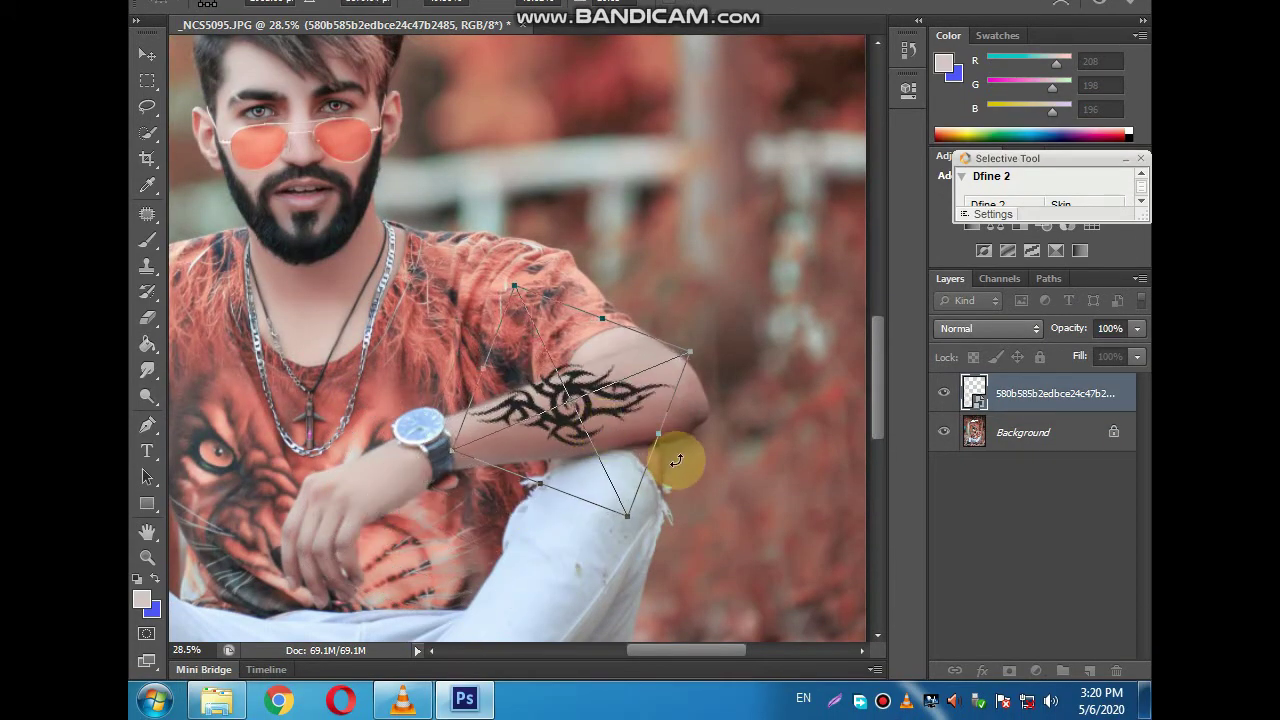
pyautogui.moveTo(600, 432)
pyautogui.mouseDown()
pyautogui.moveTo(618, 393)
pyautogui.moveTo(627, 419)
pyautogui.mouseUp()
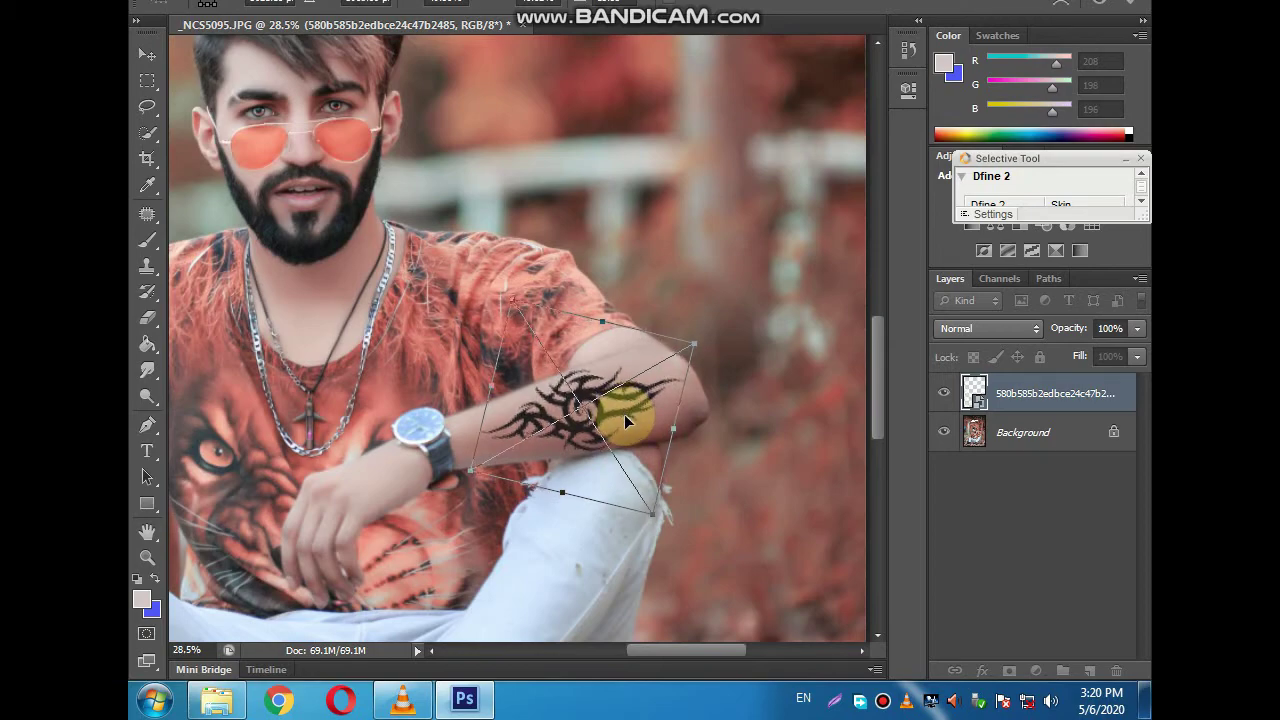
pyautogui.press('Return')
# - Set the tattoo layer to 74% fill and 76% opacity, then select it with the Background
pyautogui.click(1136, 356)
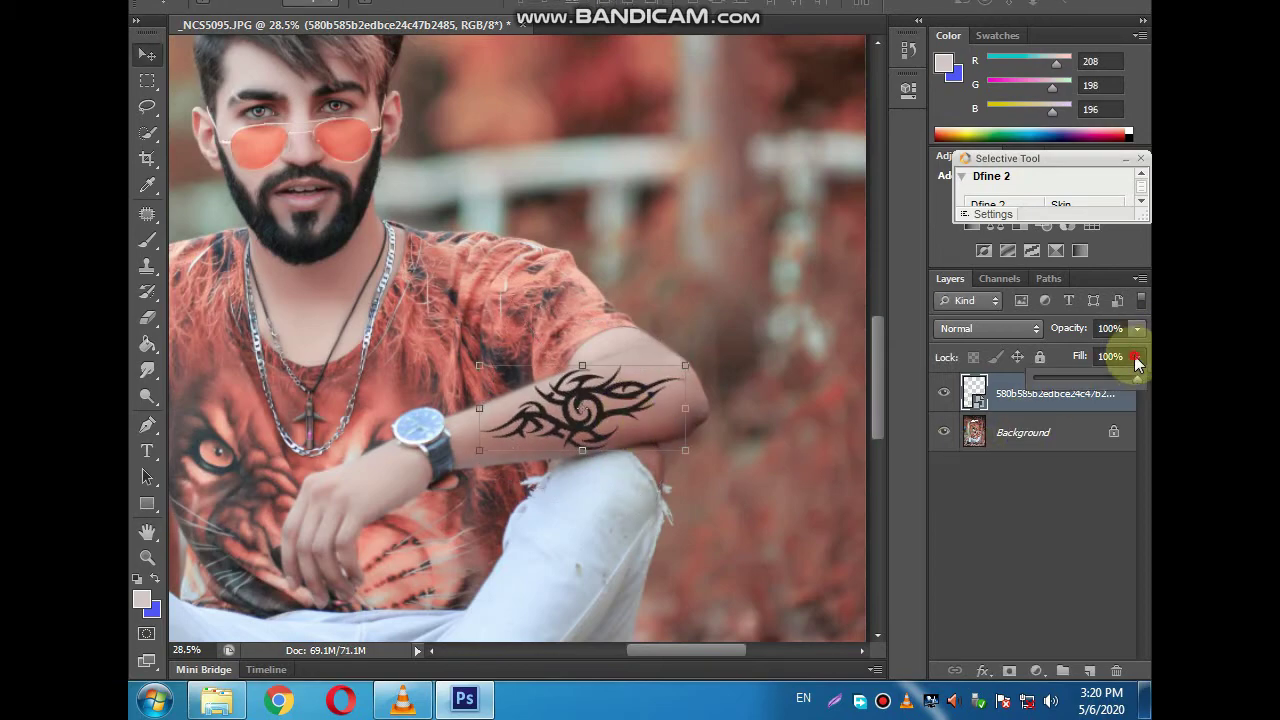
pyautogui.moveTo(1124, 386); pyautogui.dragTo(1113, 351)
pyautogui.click(1136, 328)
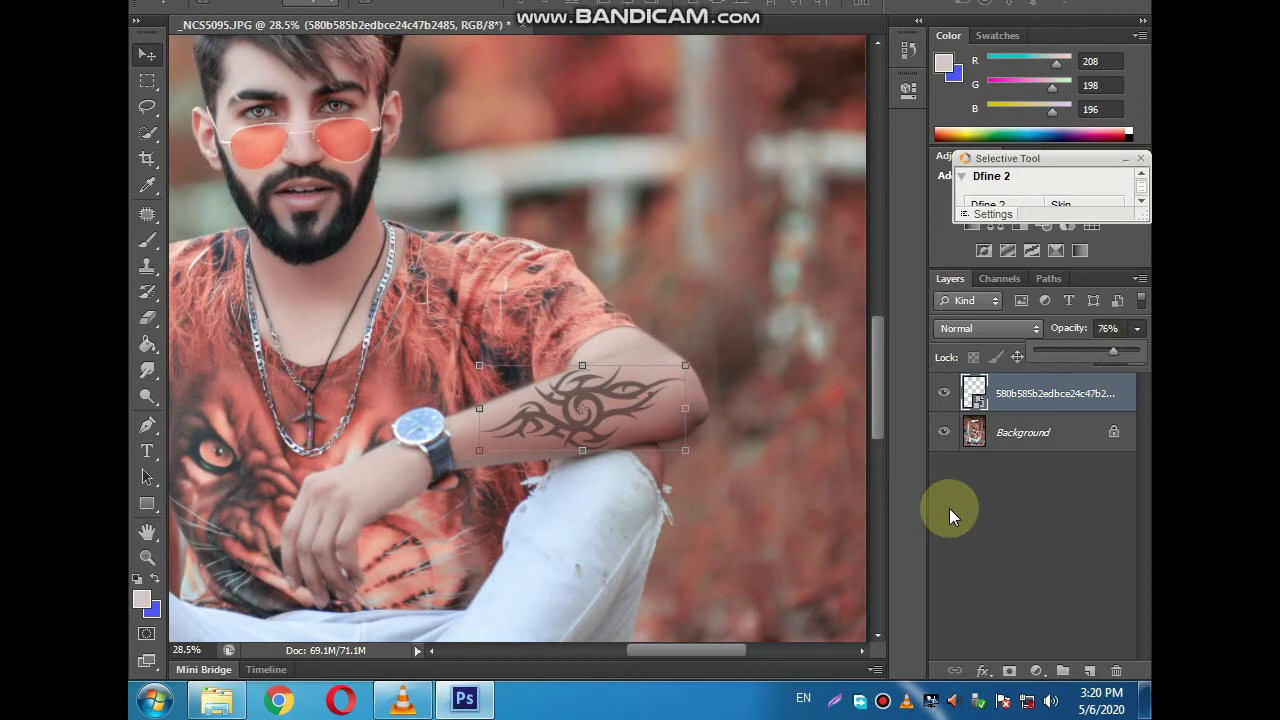
pyautogui.click(1081, 513)
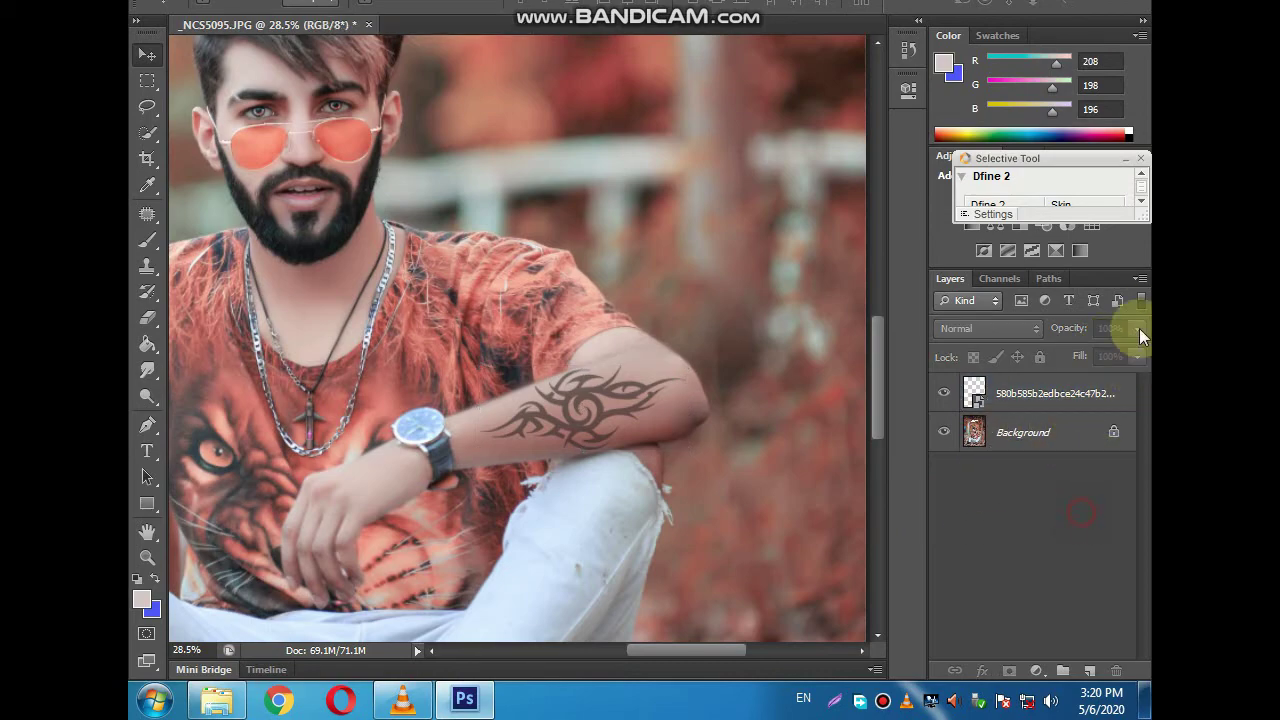
pyautogui.scroll(-2, 576, 447)
pyautogui.scroll(-1, 553, 437)
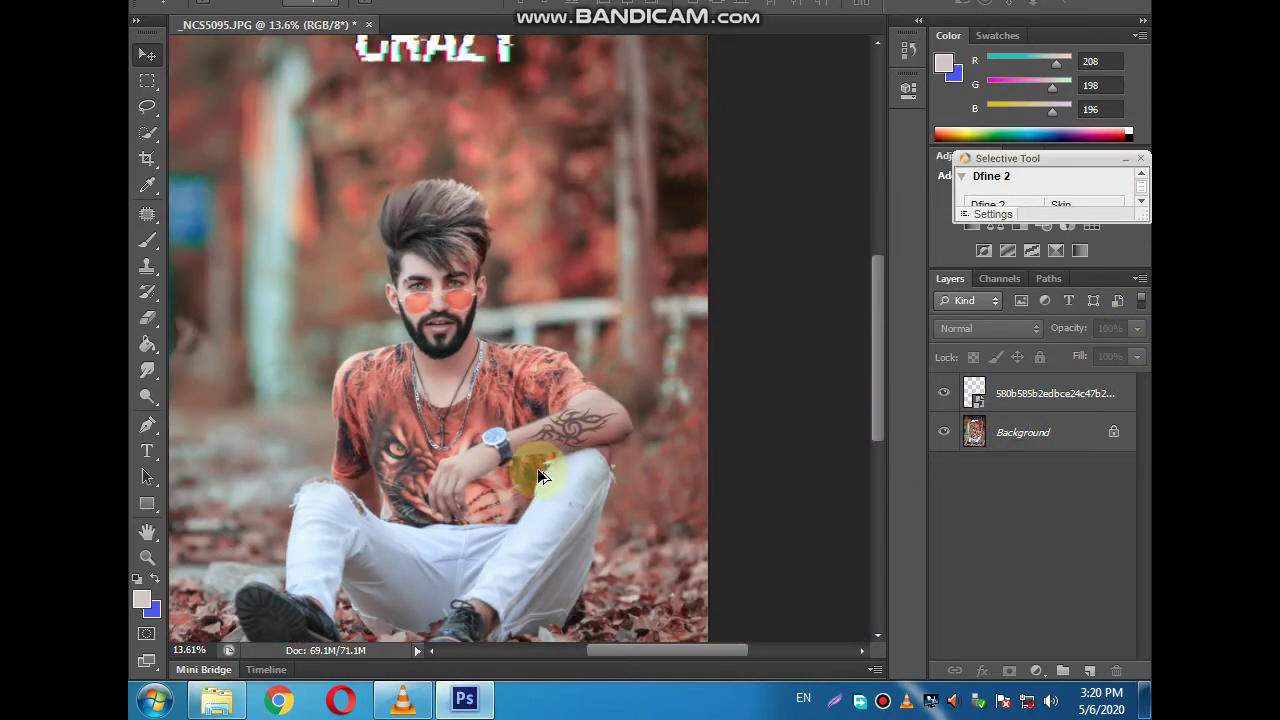
pyautogui.scroll(-1, 537, 468)
pyautogui.scroll(-1, 531, 480)
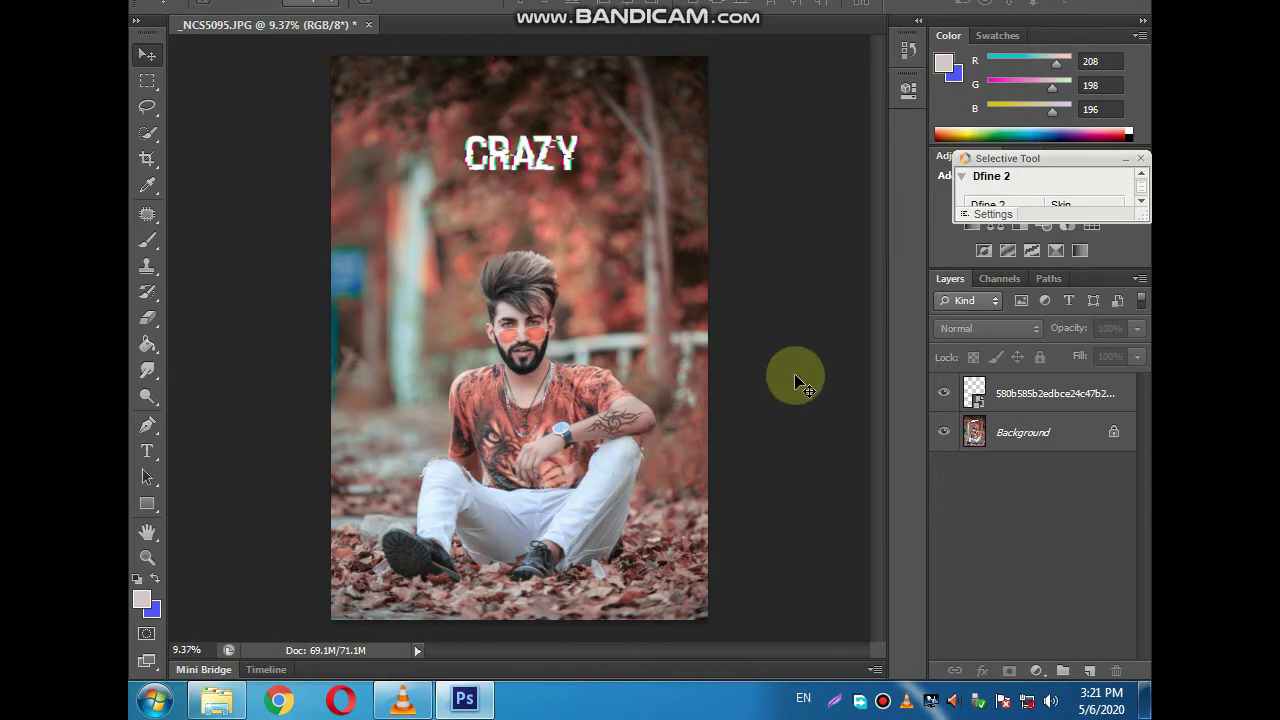
pyautogui.click(1014, 400)
pyautogui.click(1014, 436)
# - Merge the tattoo into the Background and add a Levels 1 layer with white input 246
pyautogui.rightClick(1014, 430)
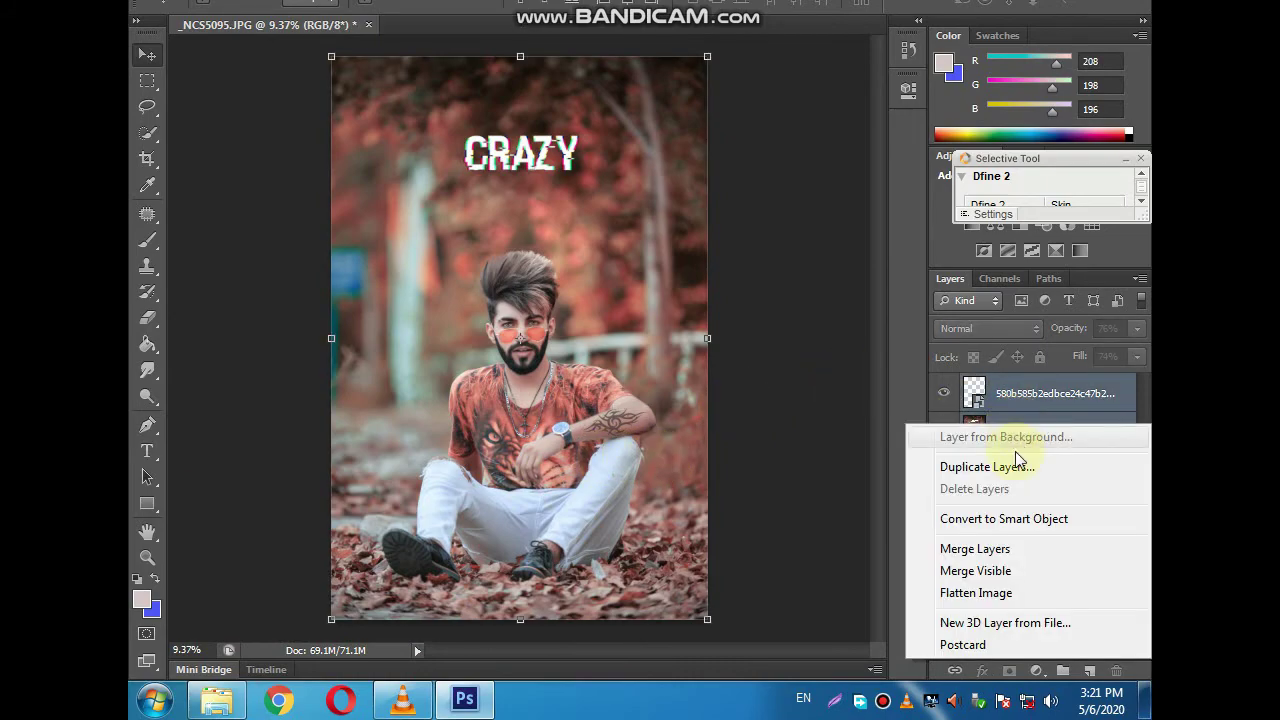
pyautogui.click(969, 553)
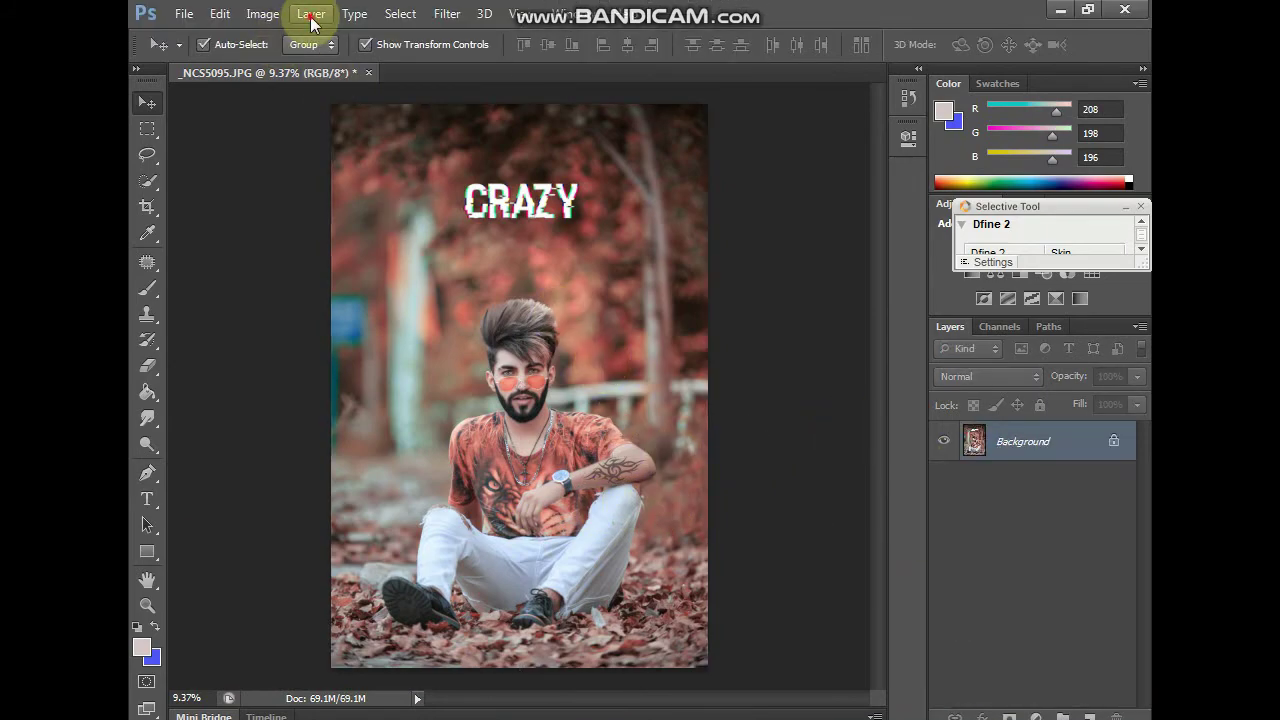
pyautogui.click(311, 18)
pyautogui.click(578, 207)
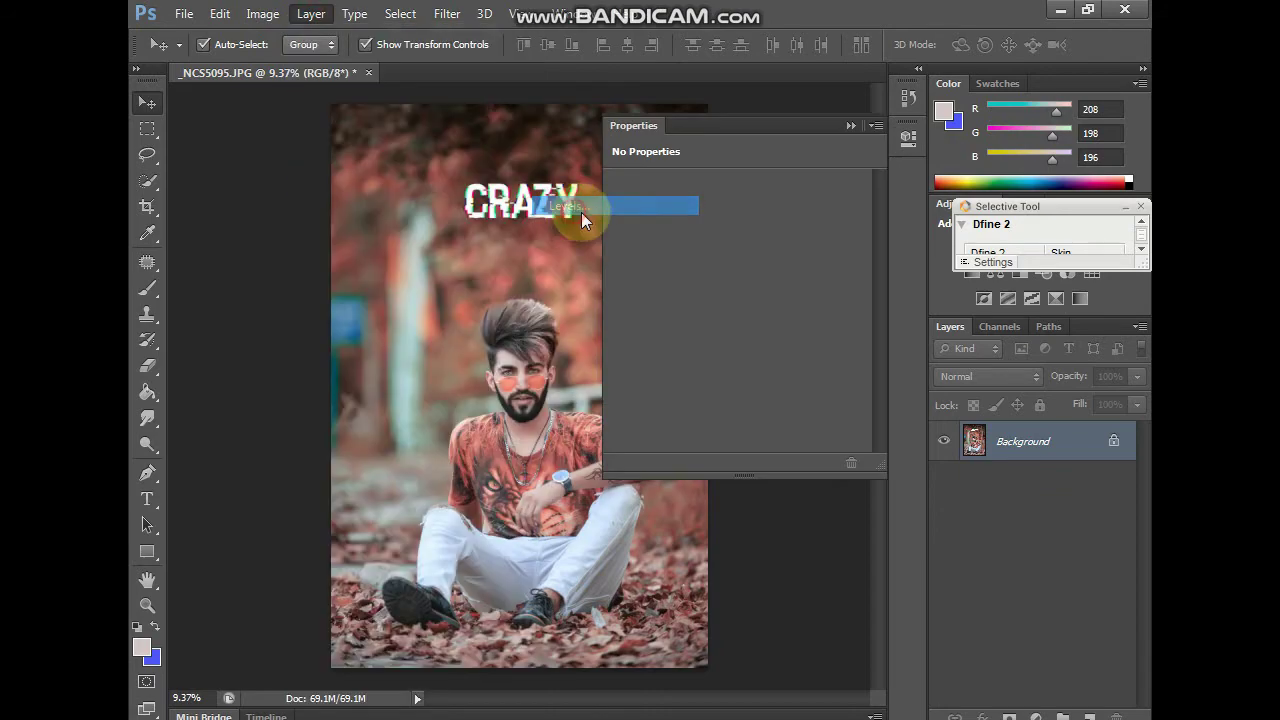
pyautogui.click(800, 233)
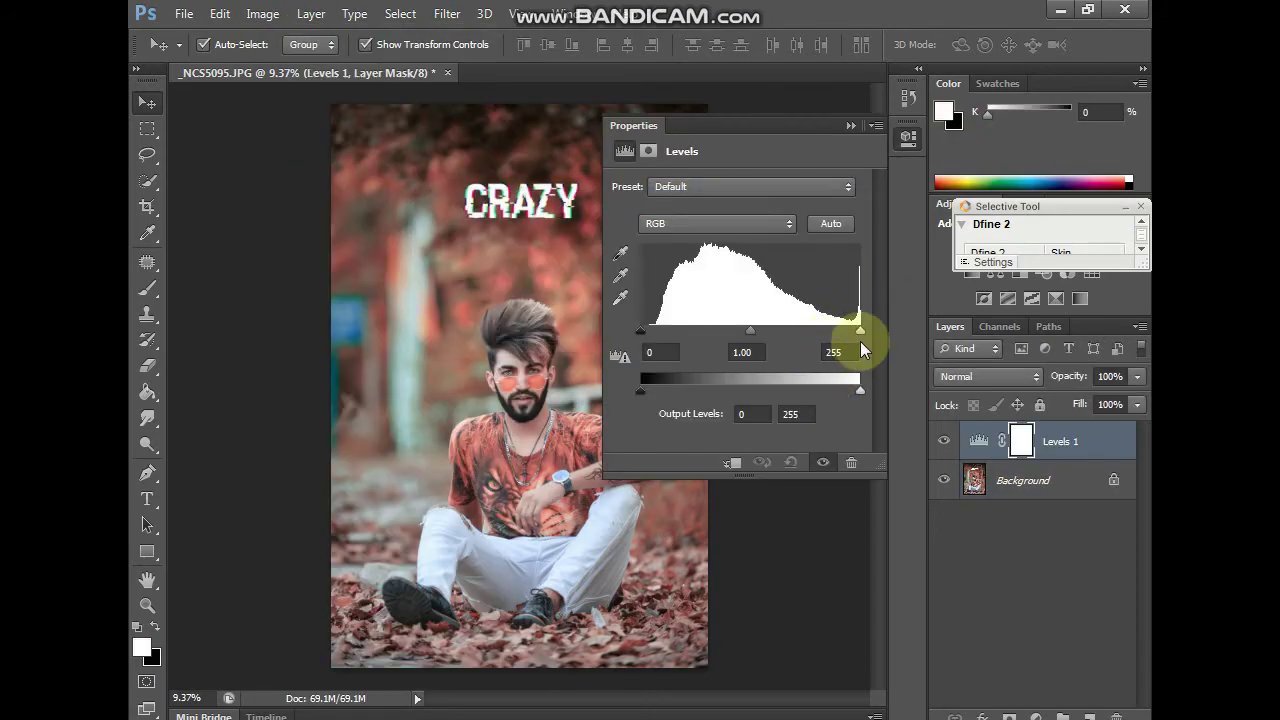
pyautogui.moveTo(855, 342); pyautogui.dragTo(852, 340)
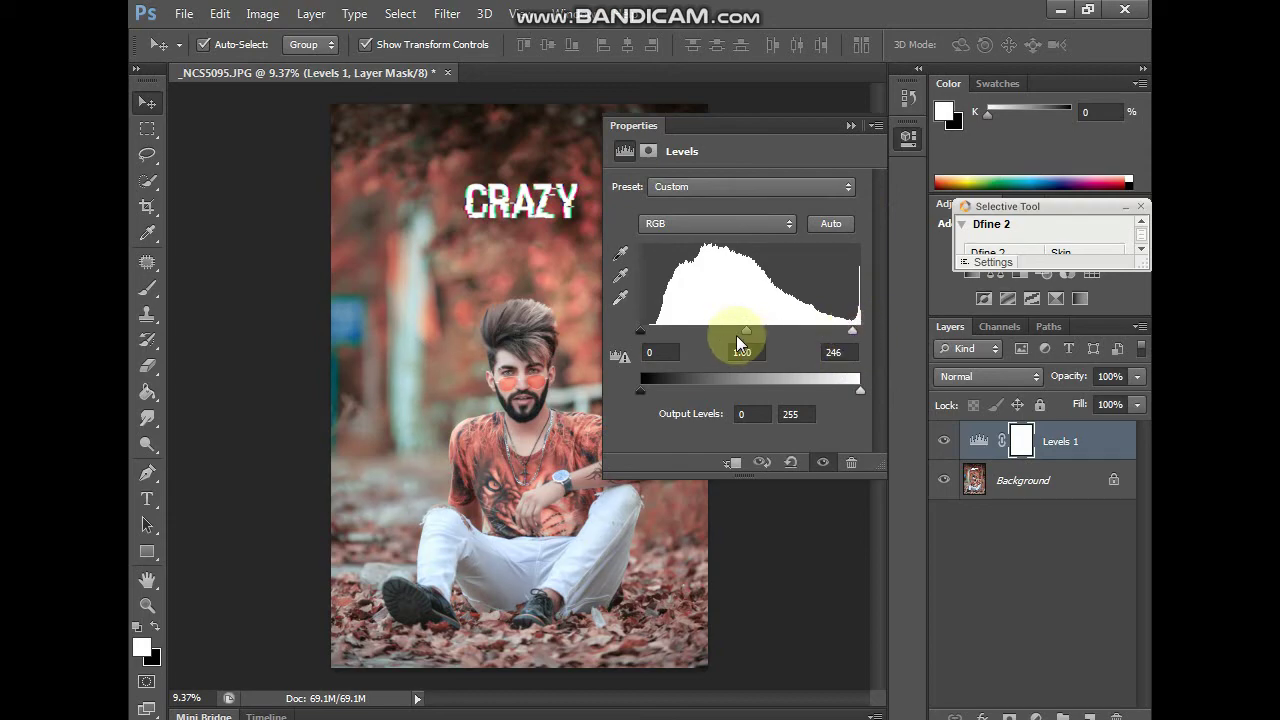
pyautogui.click(851, 125)
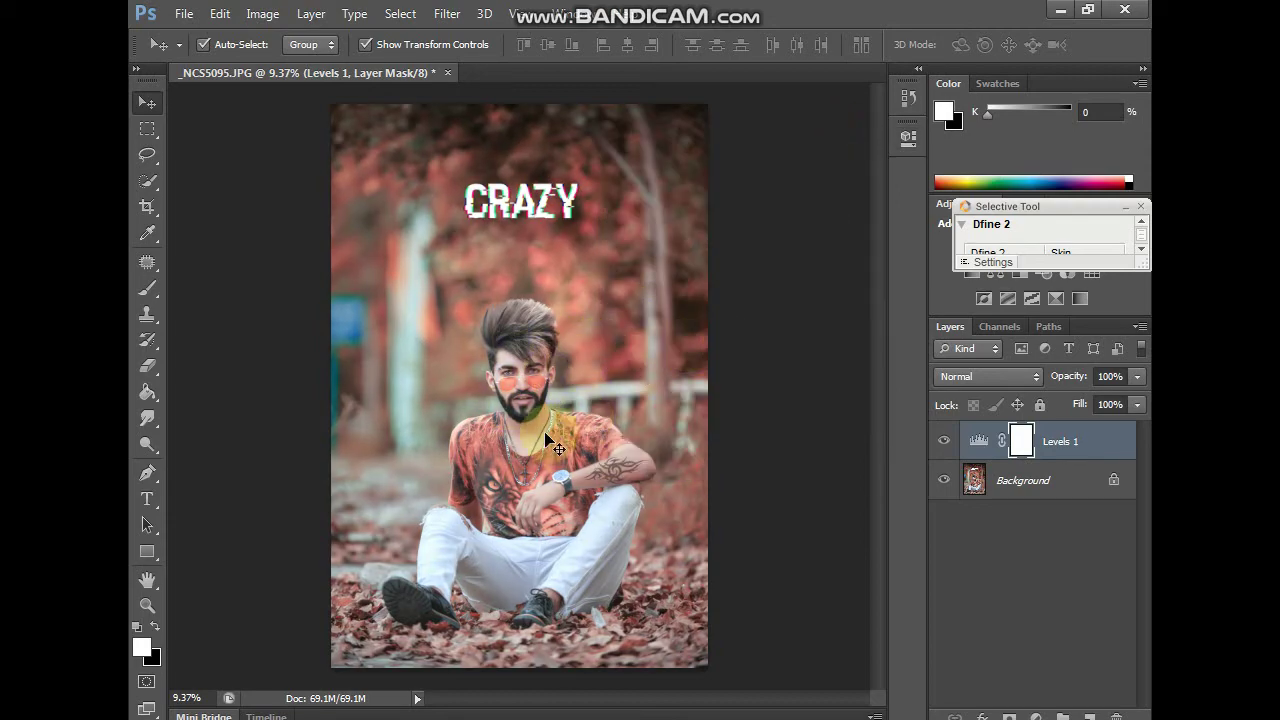
# - Save the portrait as a JPEG copy in the New folder via Save As
pyautogui.click(182, 14)
pyautogui.click(286, 237)
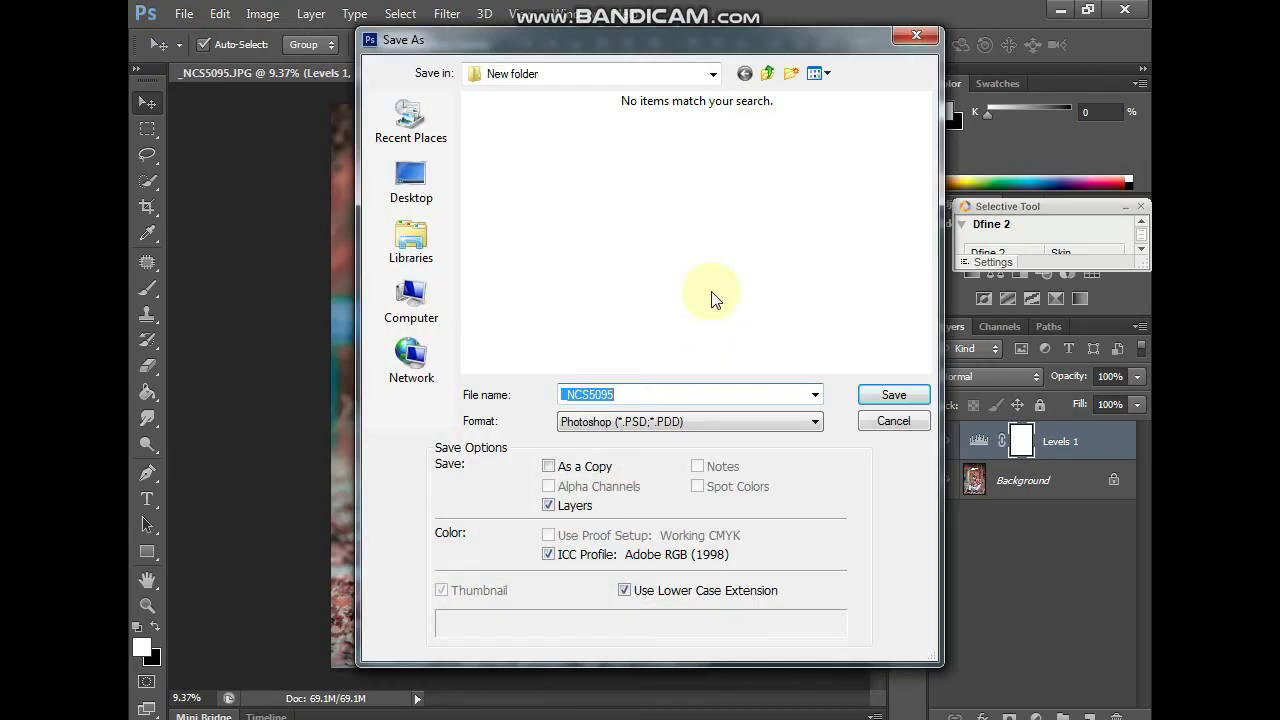
pyautogui.click(643, 420)
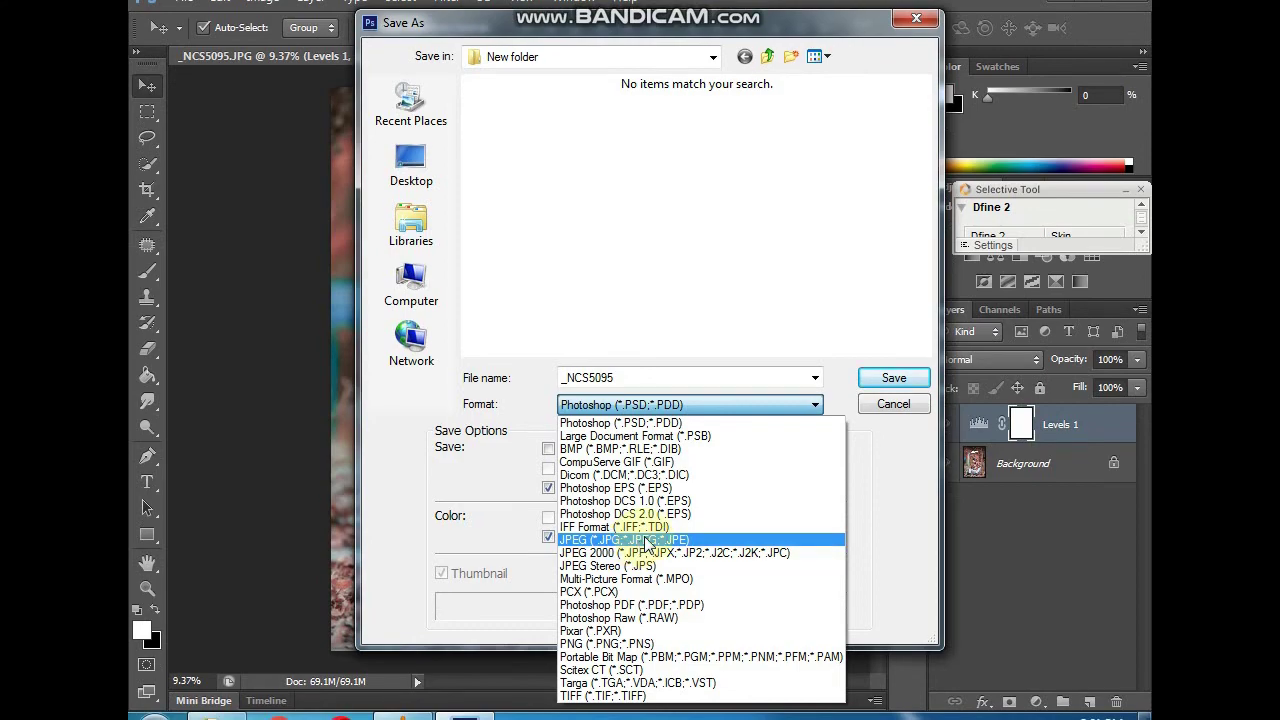
pyautogui.click(641, 543)
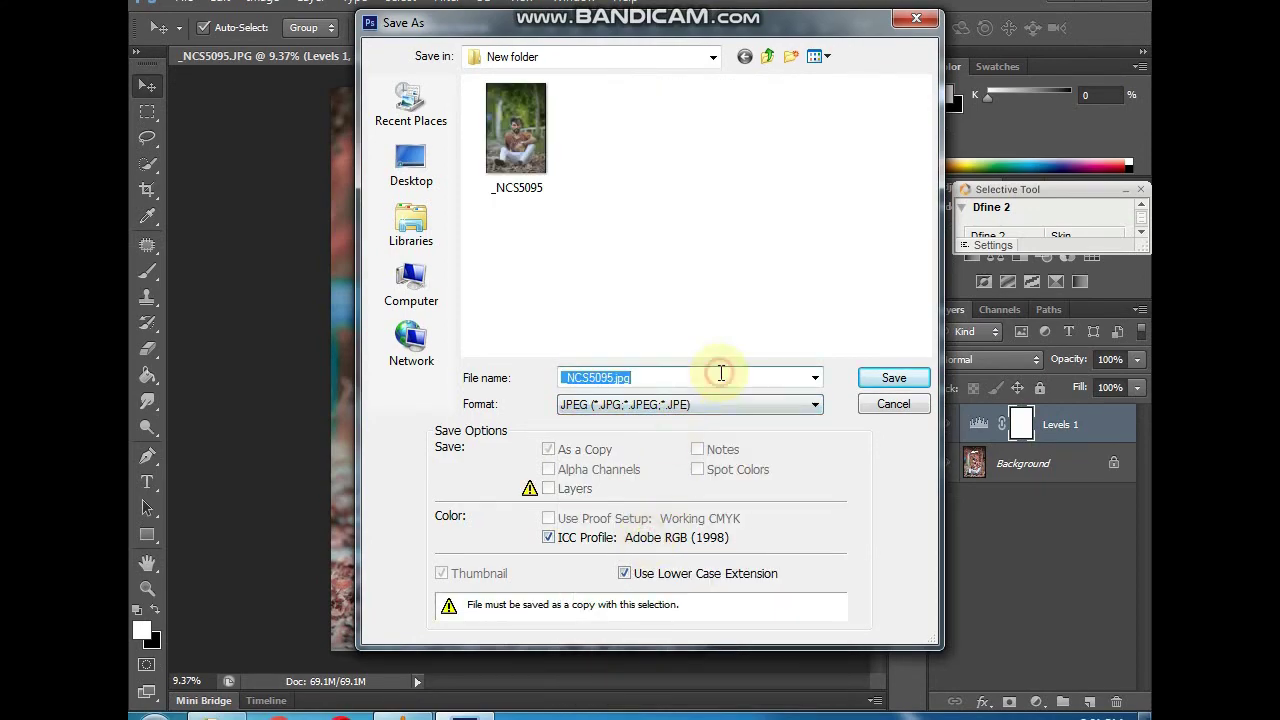
pyautogui.click(895, 380)
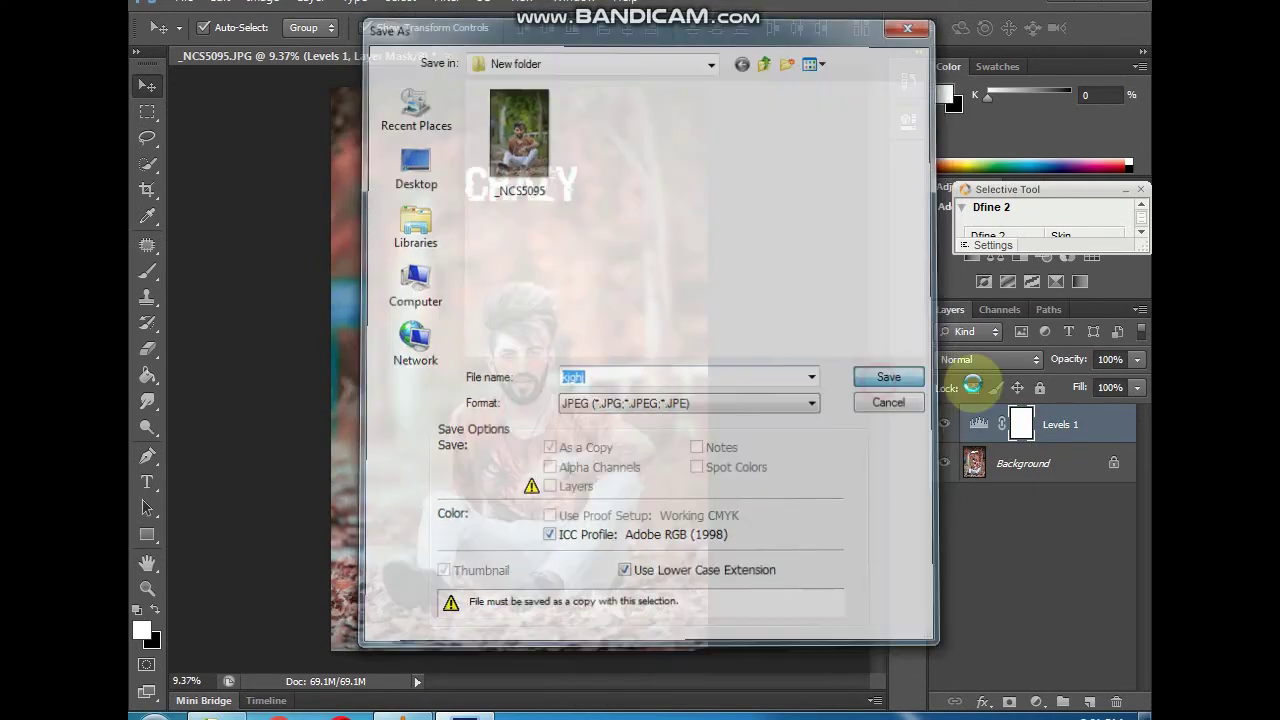